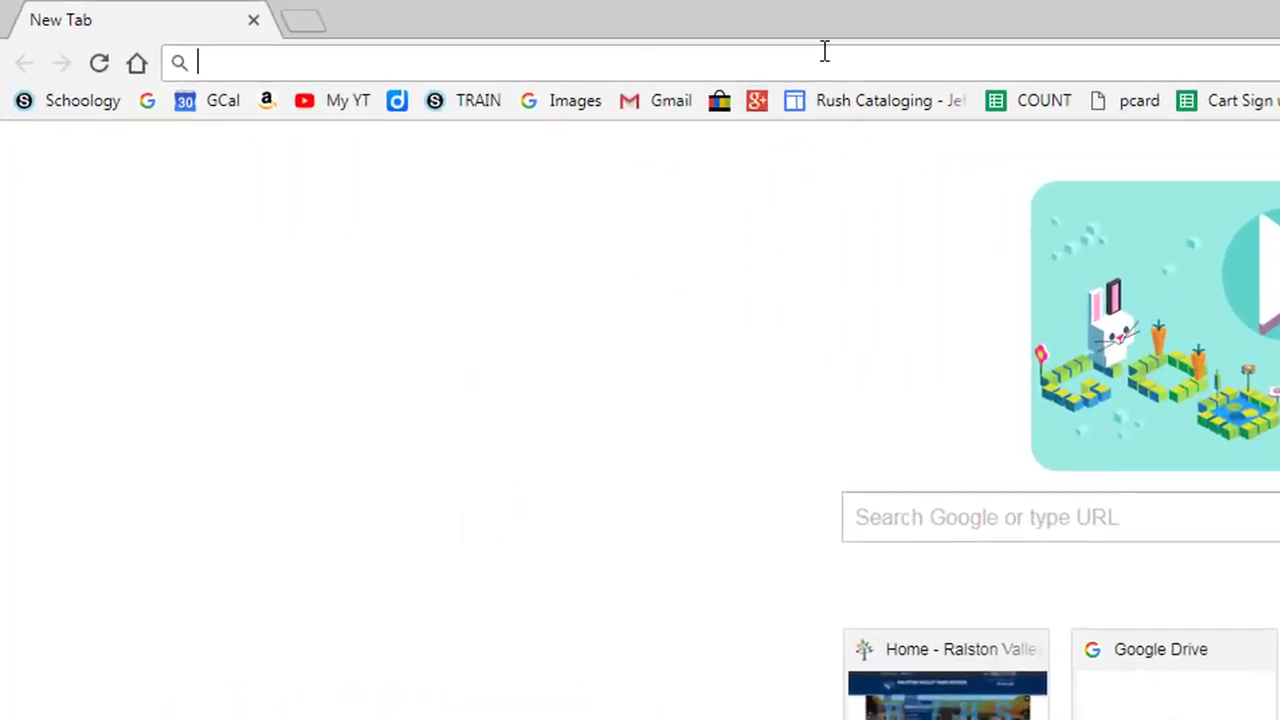
Step: Load the Google Sites start page via sites.google.com/new
{"action": "type", "text": "sites.google.com"}
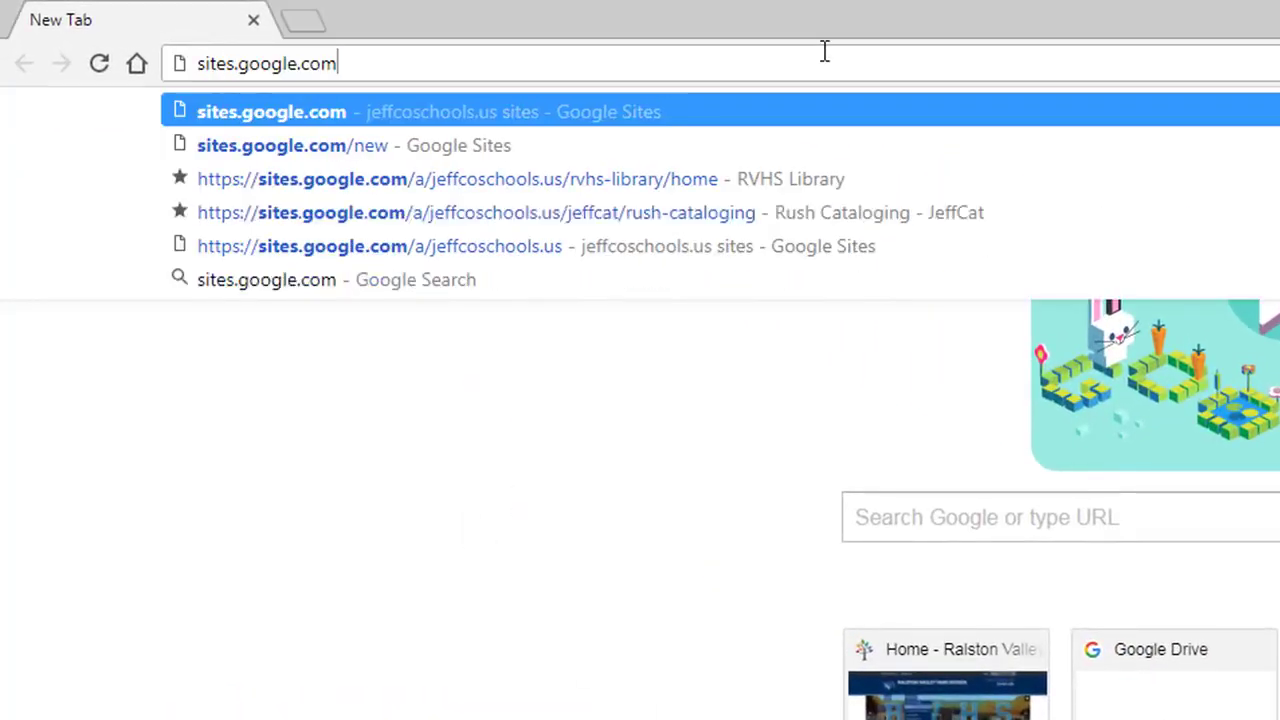
{"action": "type", "text": "/new"}
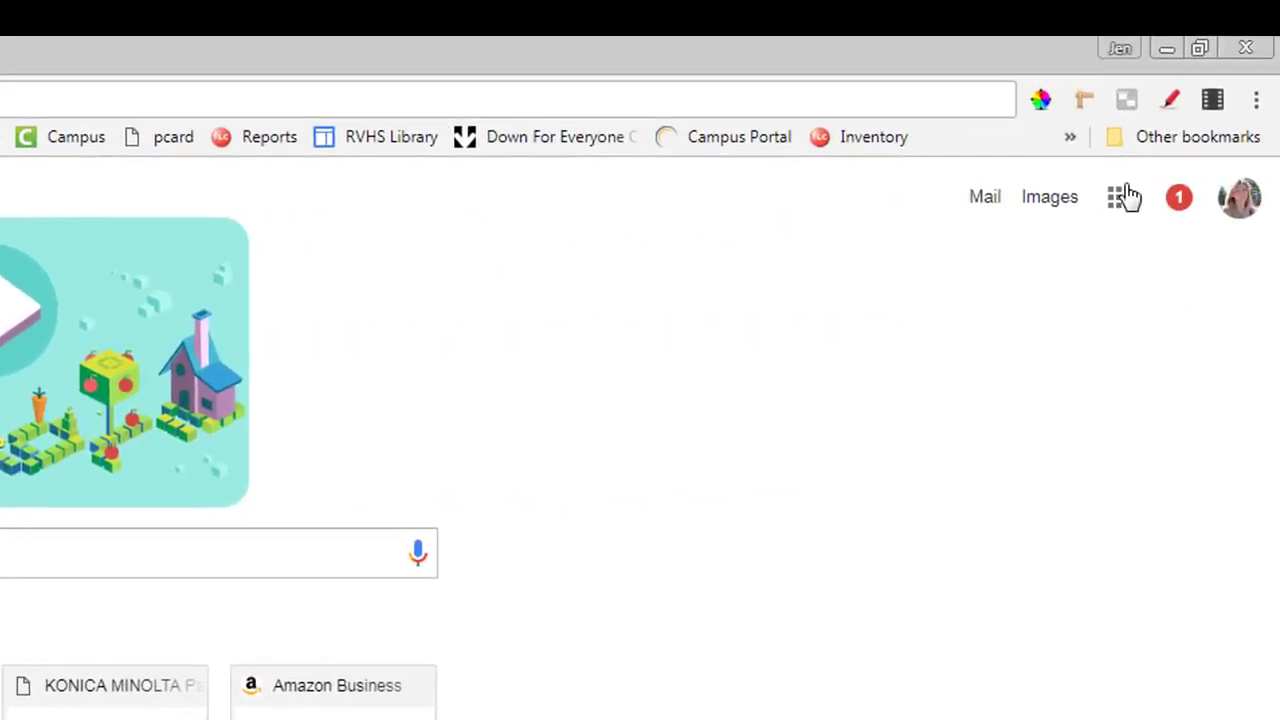
{"action": "left_click", "coordinate": [1123, 192]}
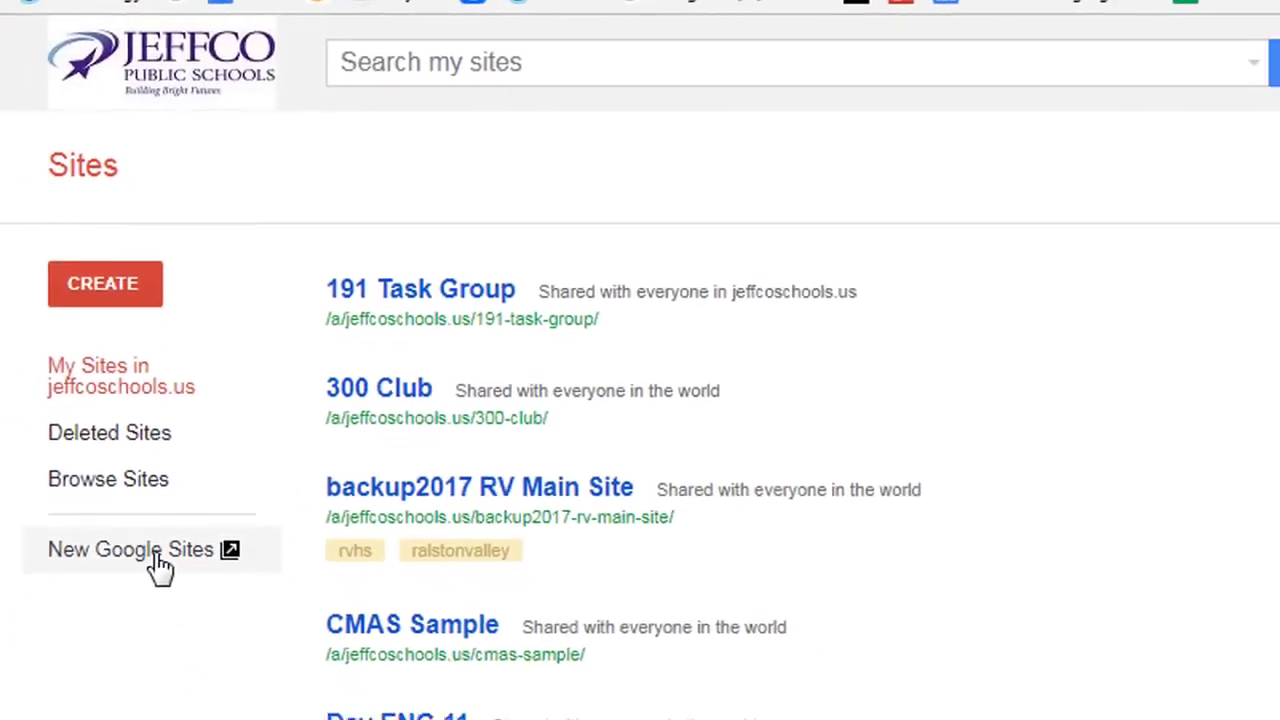
Step: Create a new Google Sites site and title it 'My Demo Site'
{"action": "left_click", "coordinate": [172, 605]}
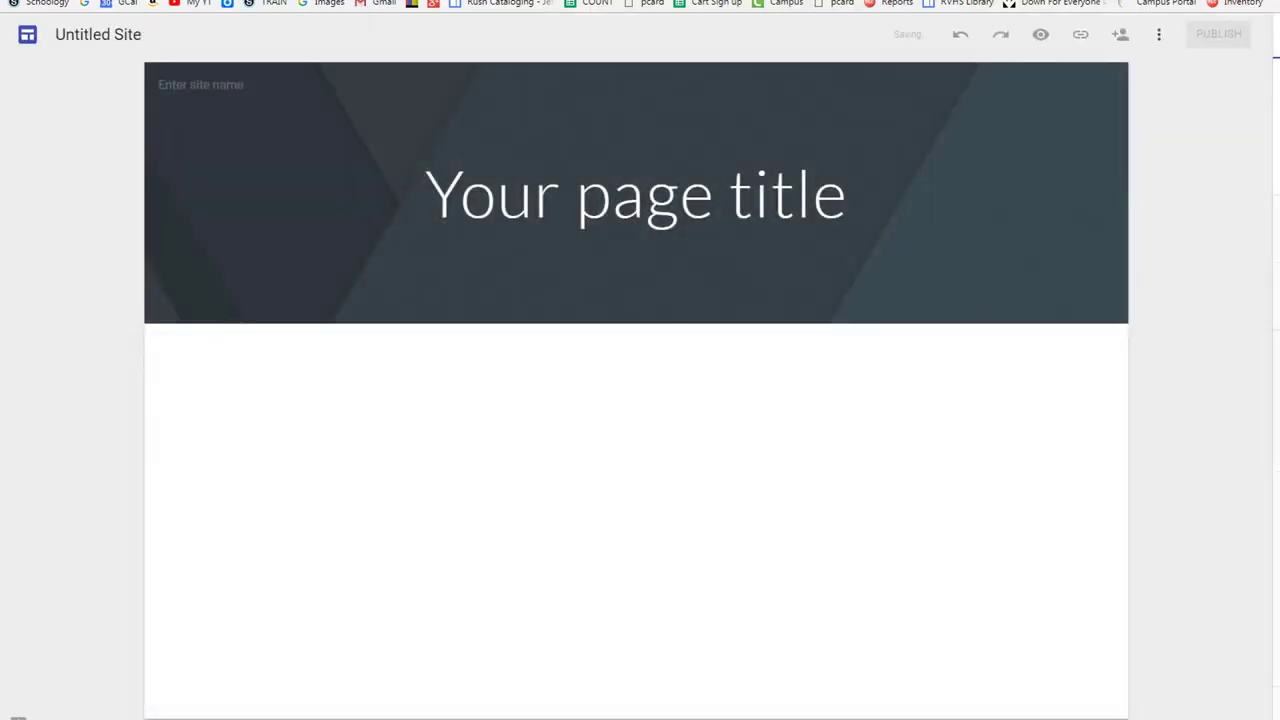
{"action": "left_click", "coordinate": [104, 29]}
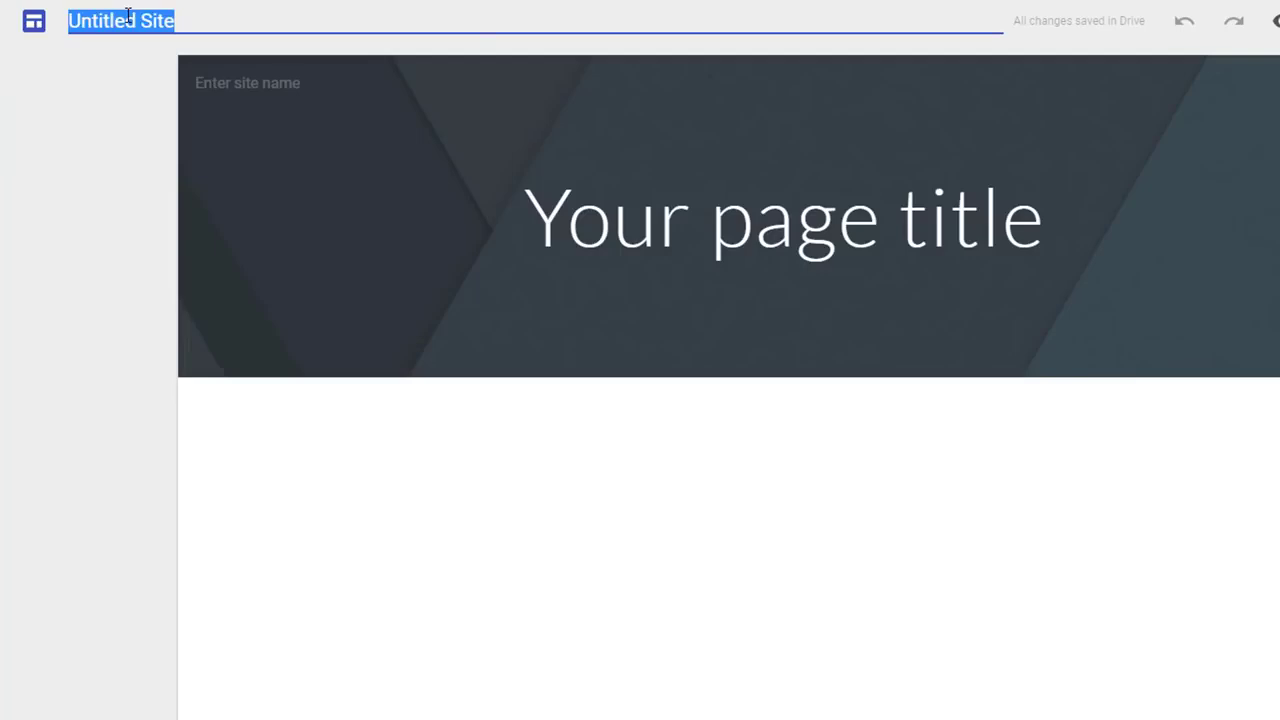
{"action": "type", "text": "M"}
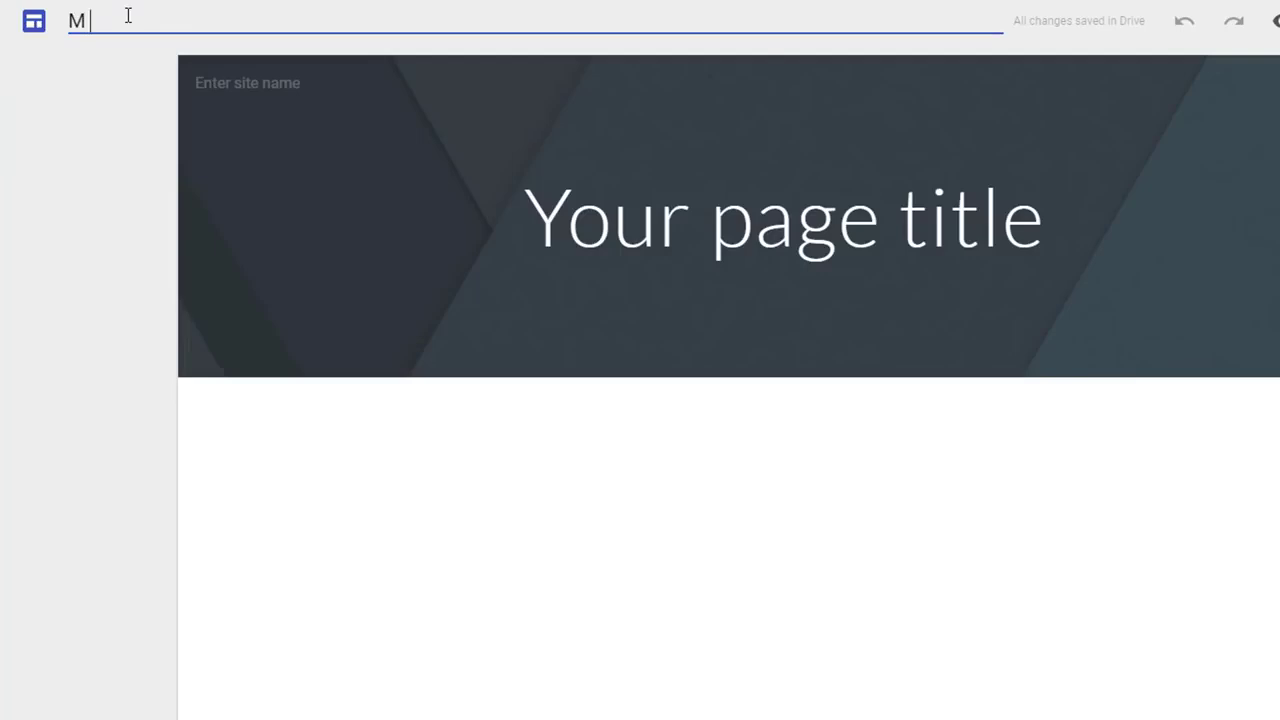
{"action": "type", "text": "y Demo "}
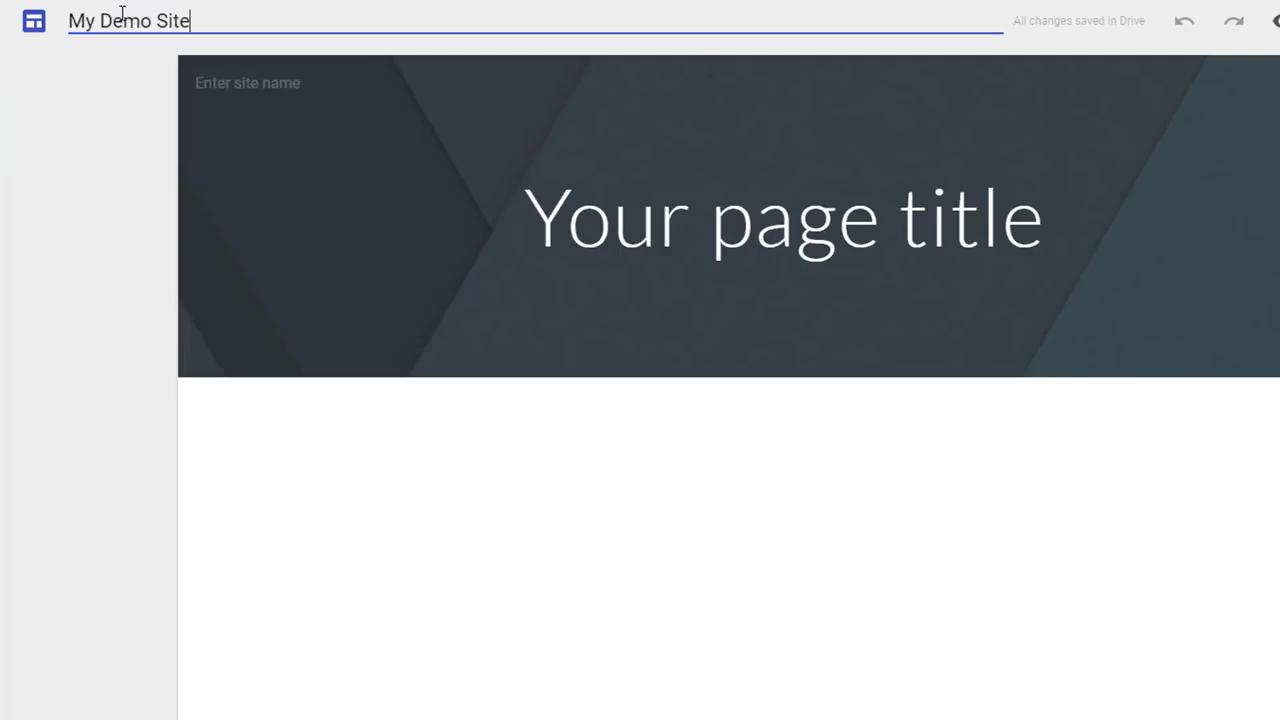
{"action": "type", "text": "Site"}
{"action": "key", "text": "Return"}
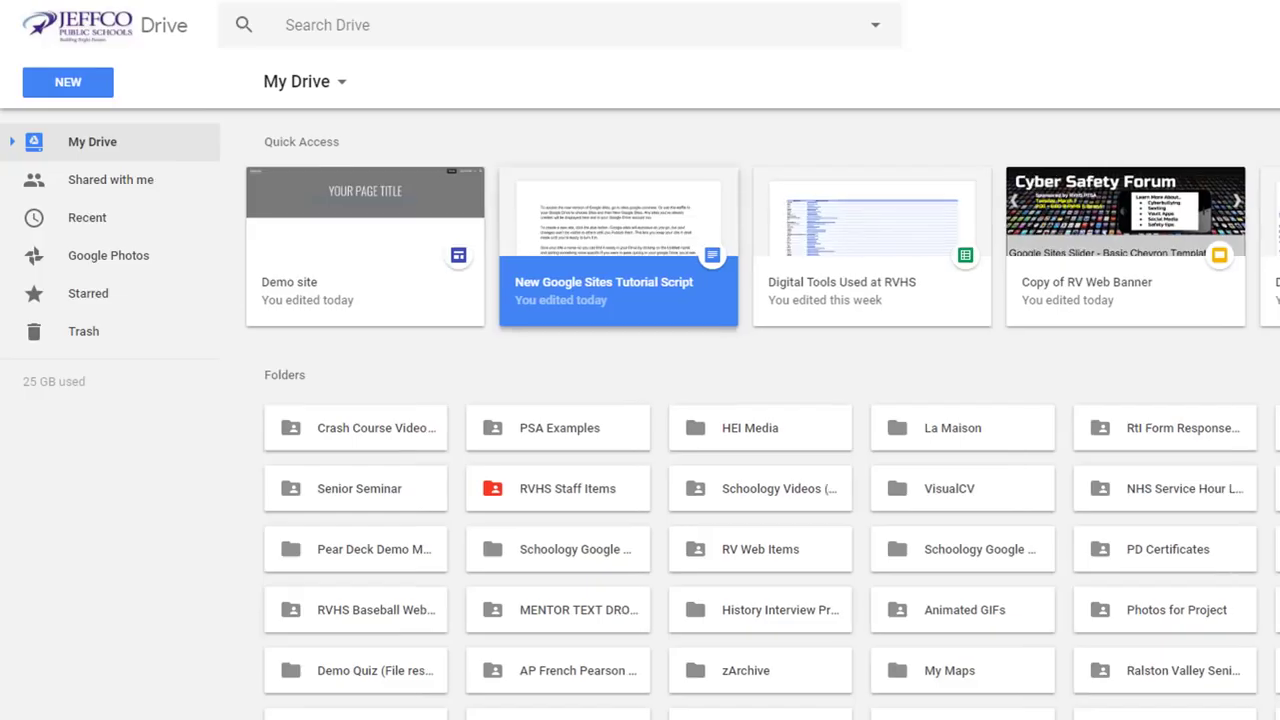
Step: Show Google Drive's Recent list to locate the My Demo Site file
{"action": "left_click", "coordinate": [114, 223]}
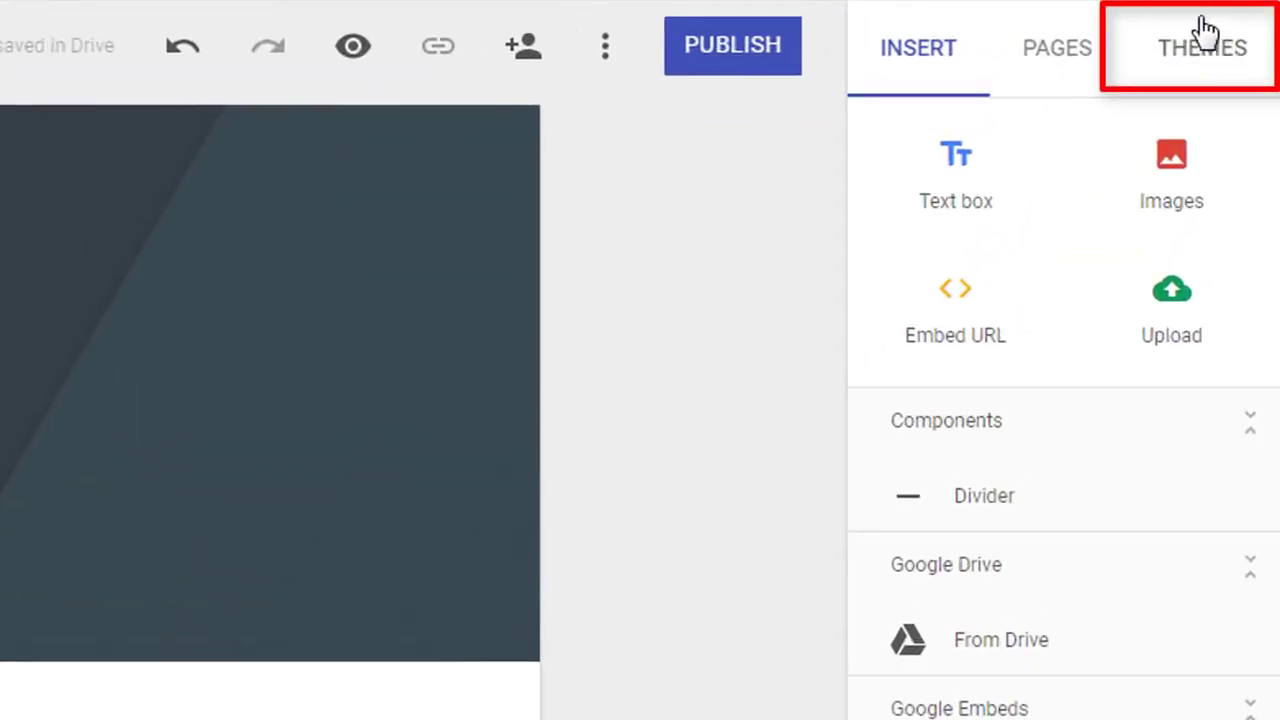
Step: Apply the Impression theme in blue-grey, trying Frank but keeping the Capital font style
{"action": "left_click", "coordinate": [1200, 47]}
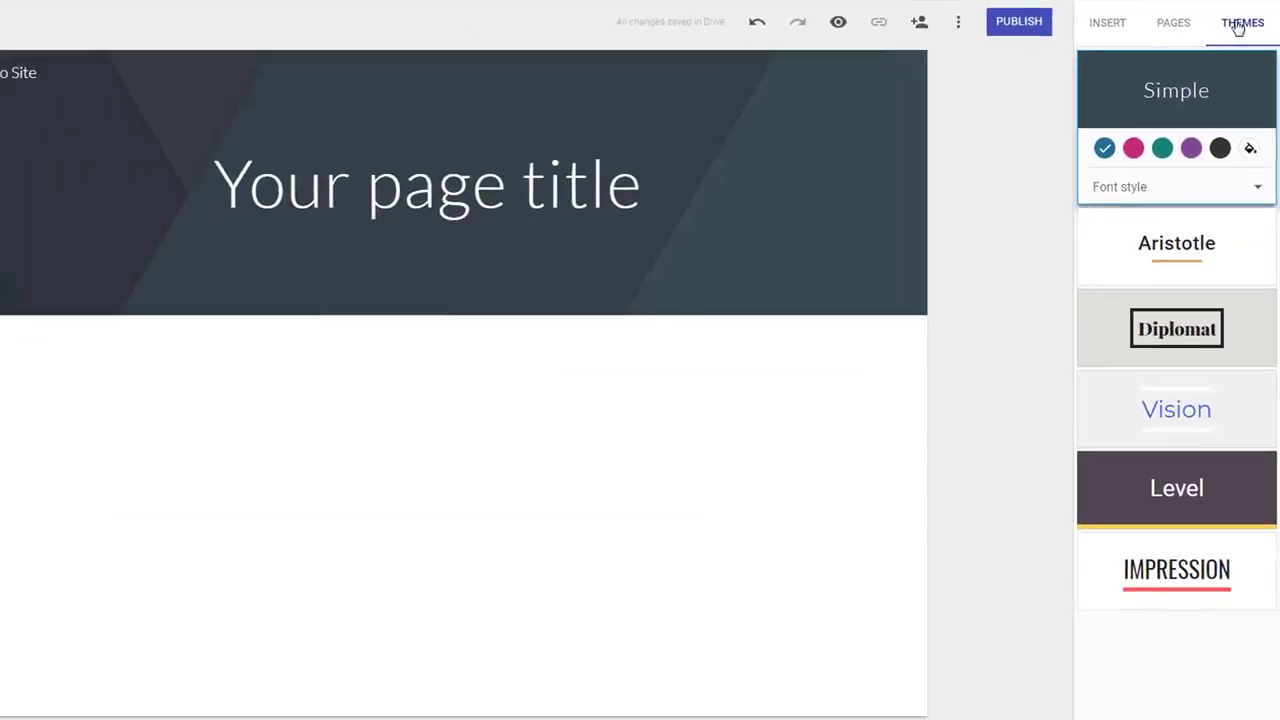
{"action": "left_click", "coordinate": [1145, 568]}
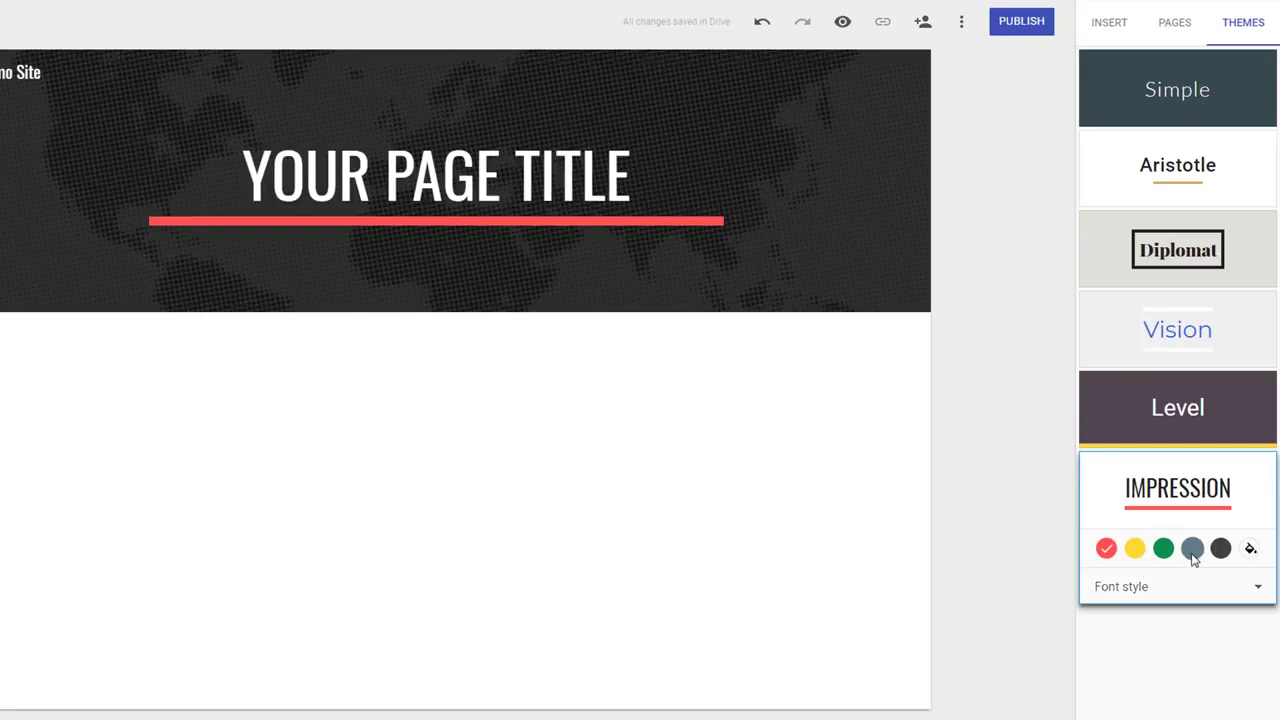
{"action": "left_click", "coordinate": [1190, 550]}
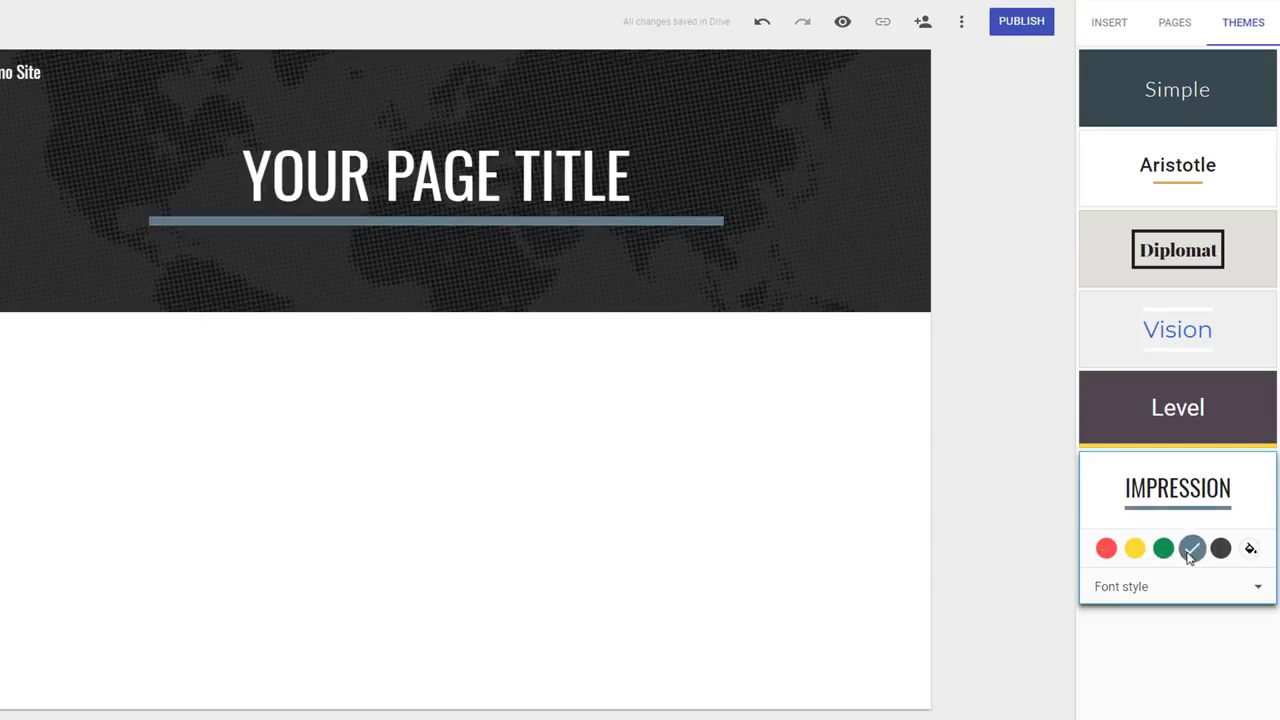
{"action": "left_click", "coordinate": [1258, 590]}
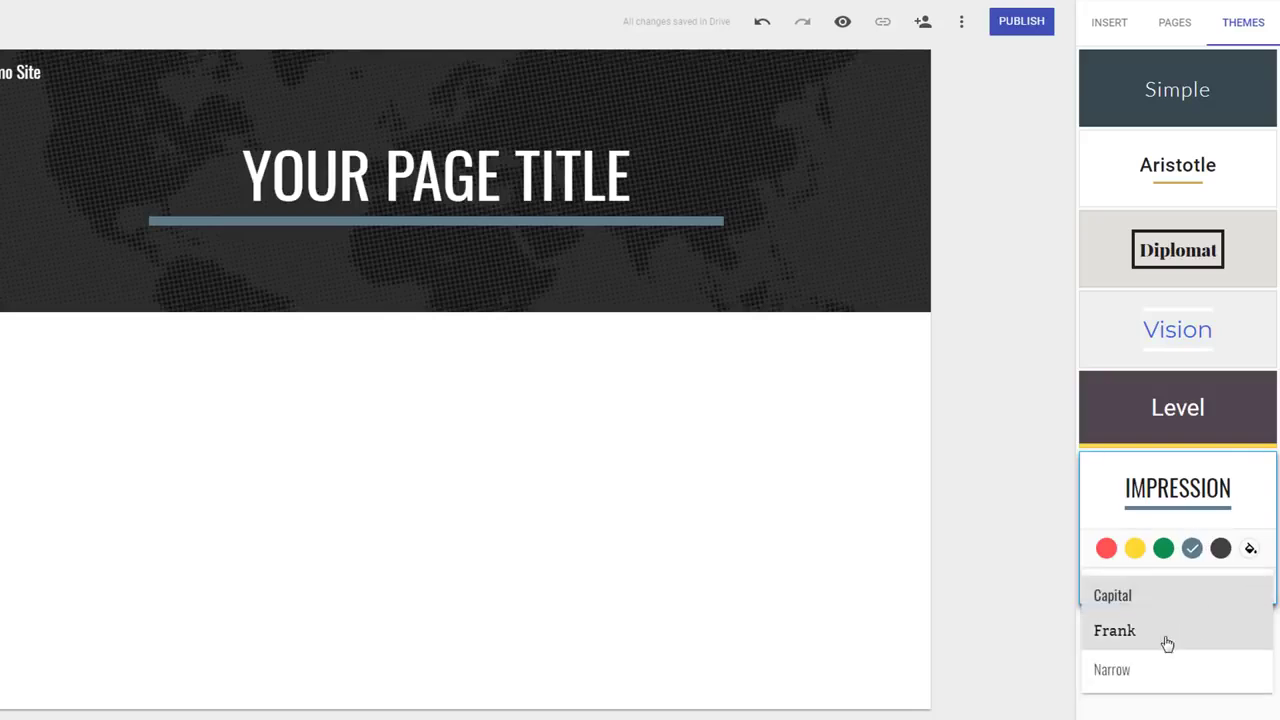
{"action": "left_click", "coordinate": [1166, 640]}
{"action": "left_click", "coordinate": [1241, 593]}
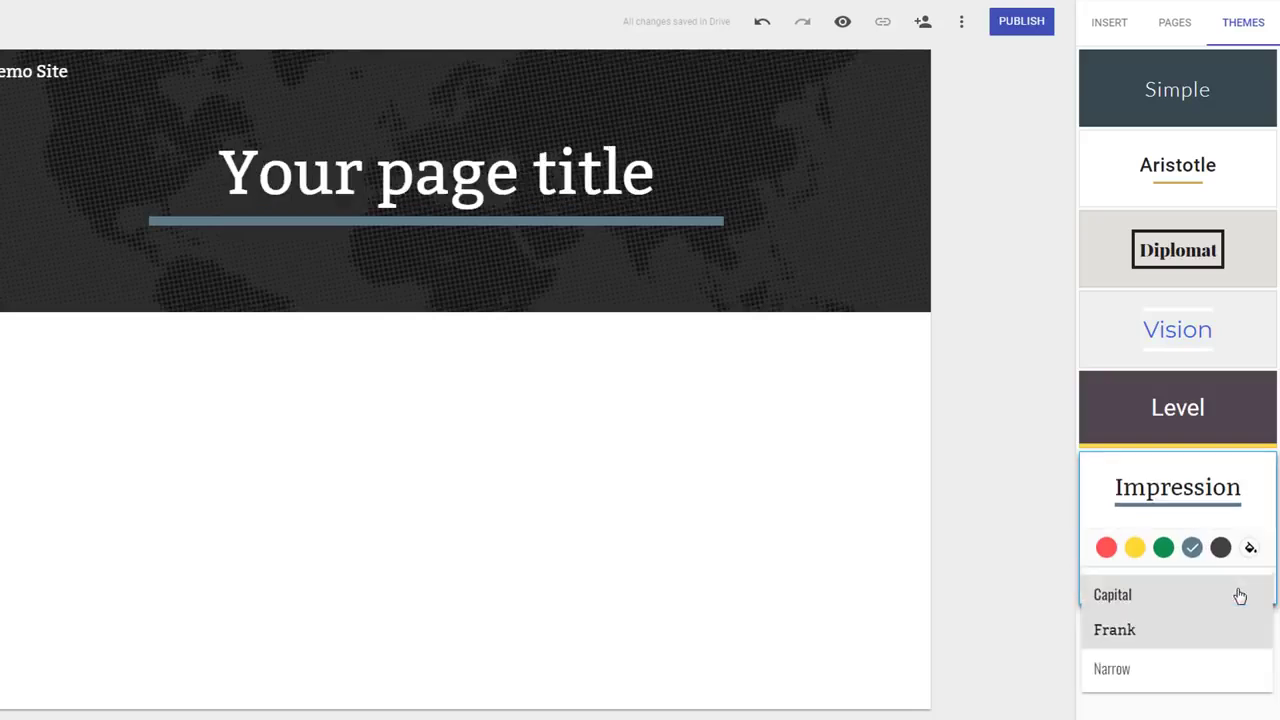
{"action": "left_click", "coordinate": [1164, 597]}
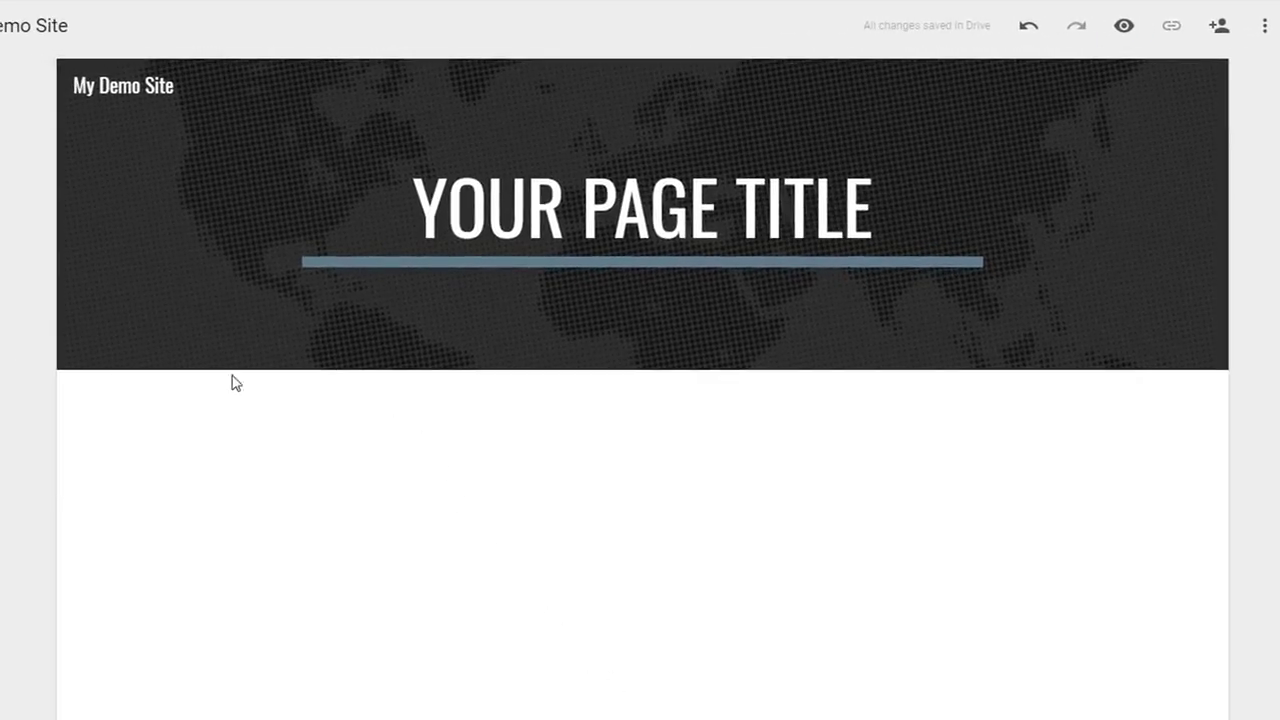
Step: Try Title only, Banner and Large banner headers, keep Banner, and bring up Change image
{"action": "mouse_move", "coordinate": [106, 340]}
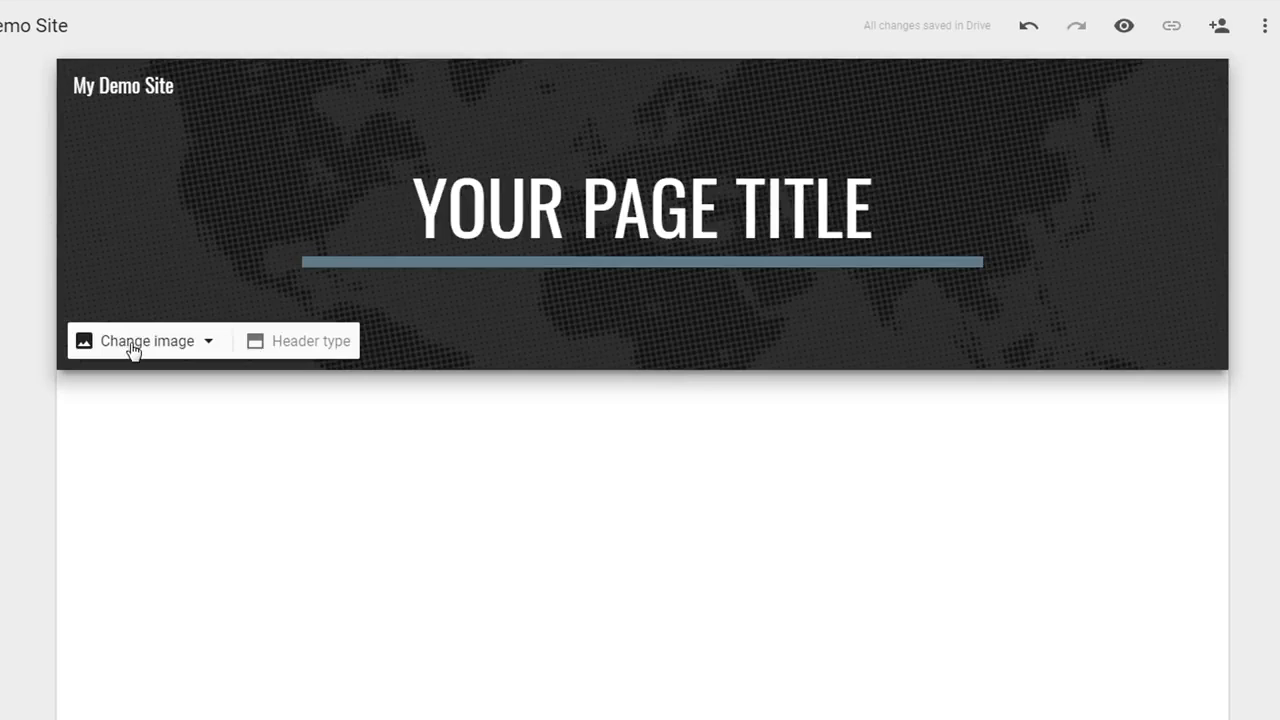
{"action": "left_click", "coordinate": [321, 349]}
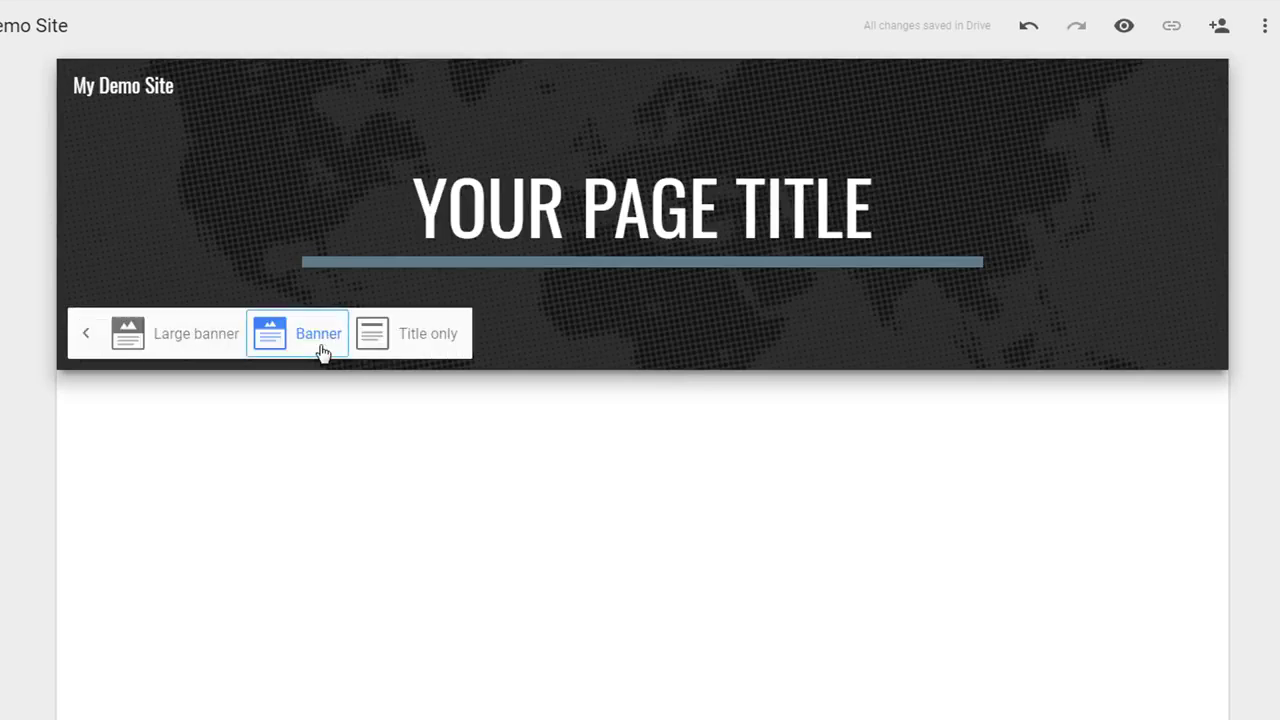
{"action": "left_click", "coordinate": [420, 354]}
{"action": "left_click", "coordinate": [318, 240]}
{"action": "left_click", "coordinate": [186, 332]}
{"action": "left_click", "coordinate": [320, 428]}
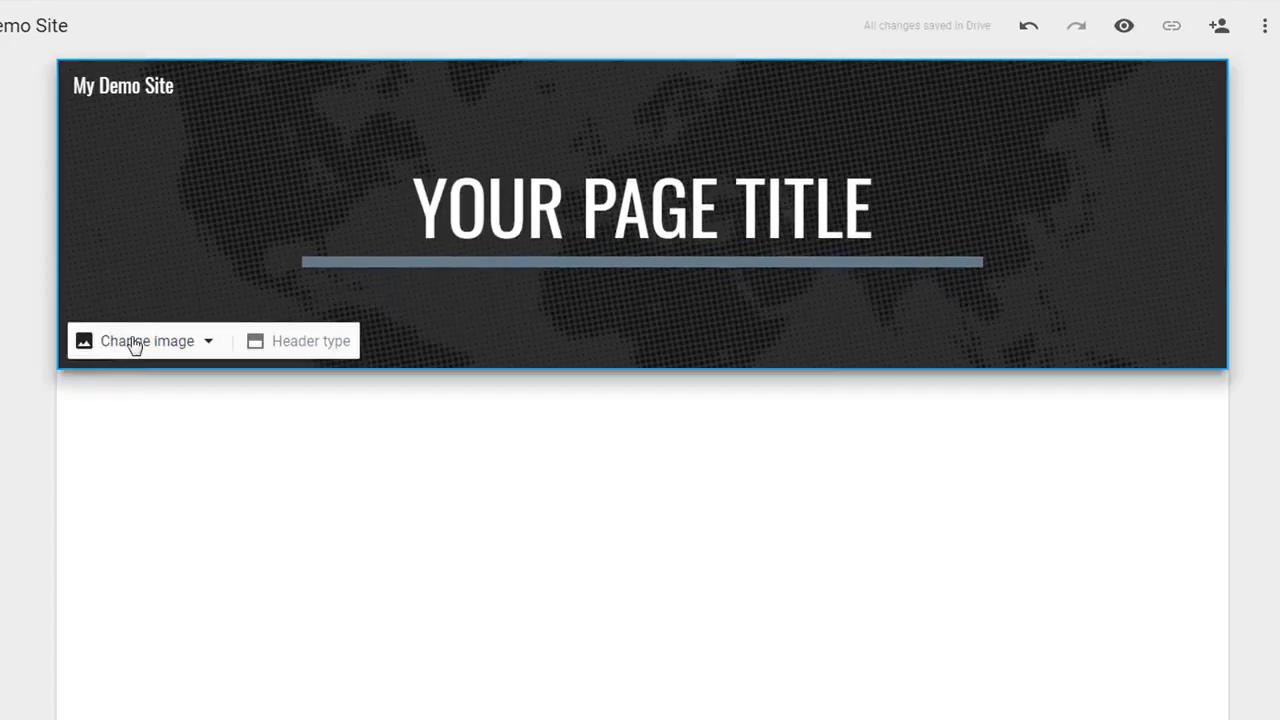
{"action": "left_click", "coordinate": [135, 343]}
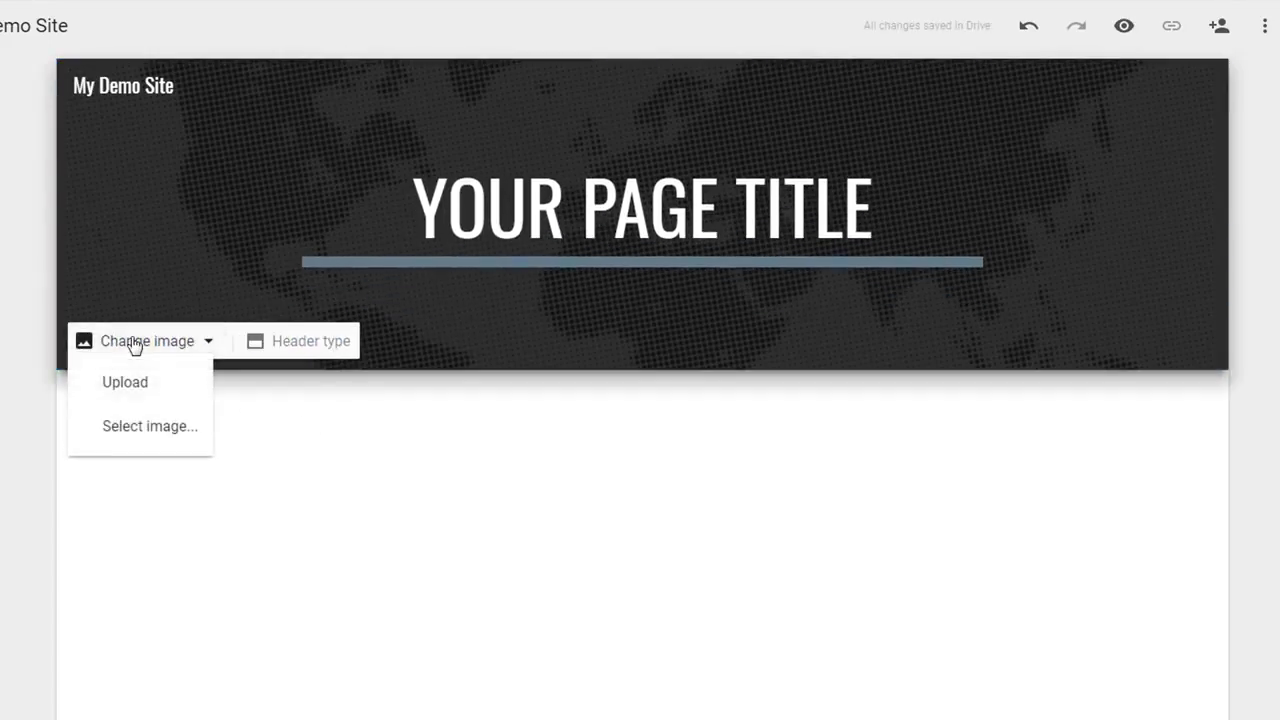
Step: Use the swirling sparks photo from a 'writing fire' search as header image, keeping readability darkening on
{"action": "left_click", "coordinate": [145, 430]}
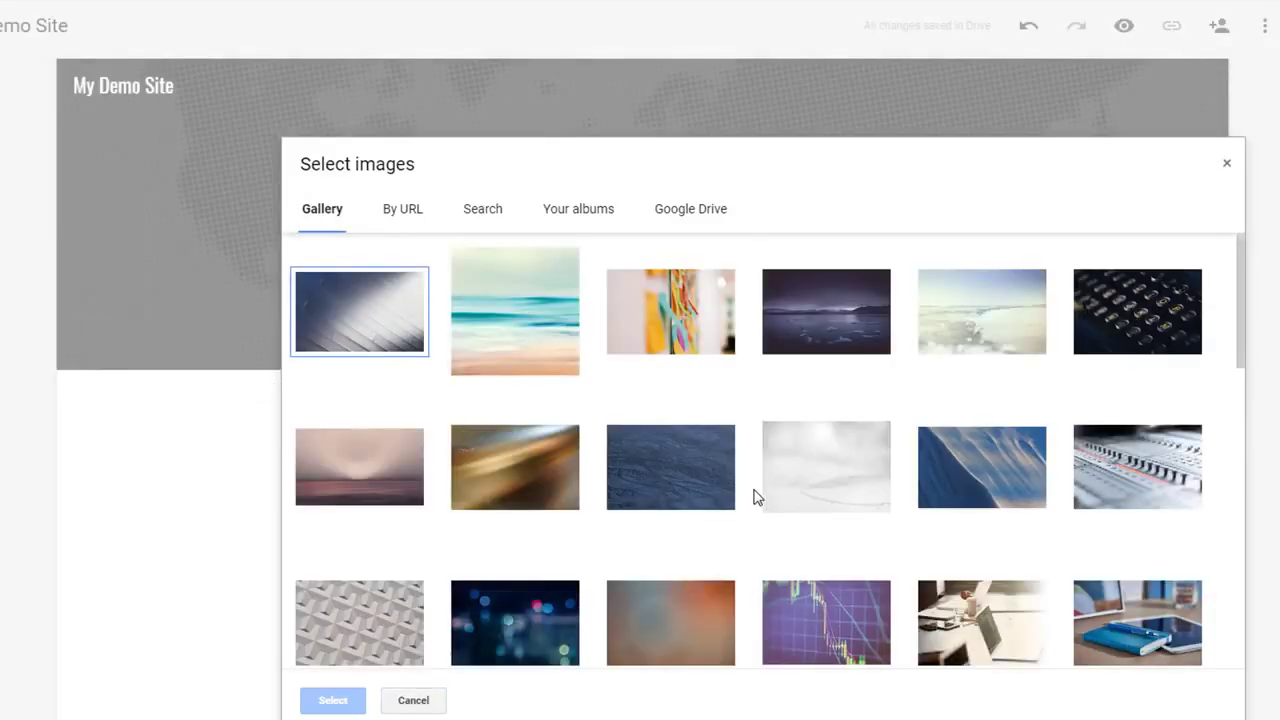
{"action": "scroll", "coordinate": [937, 596], "scroll_direction": "down", "scroll_amount": 8}
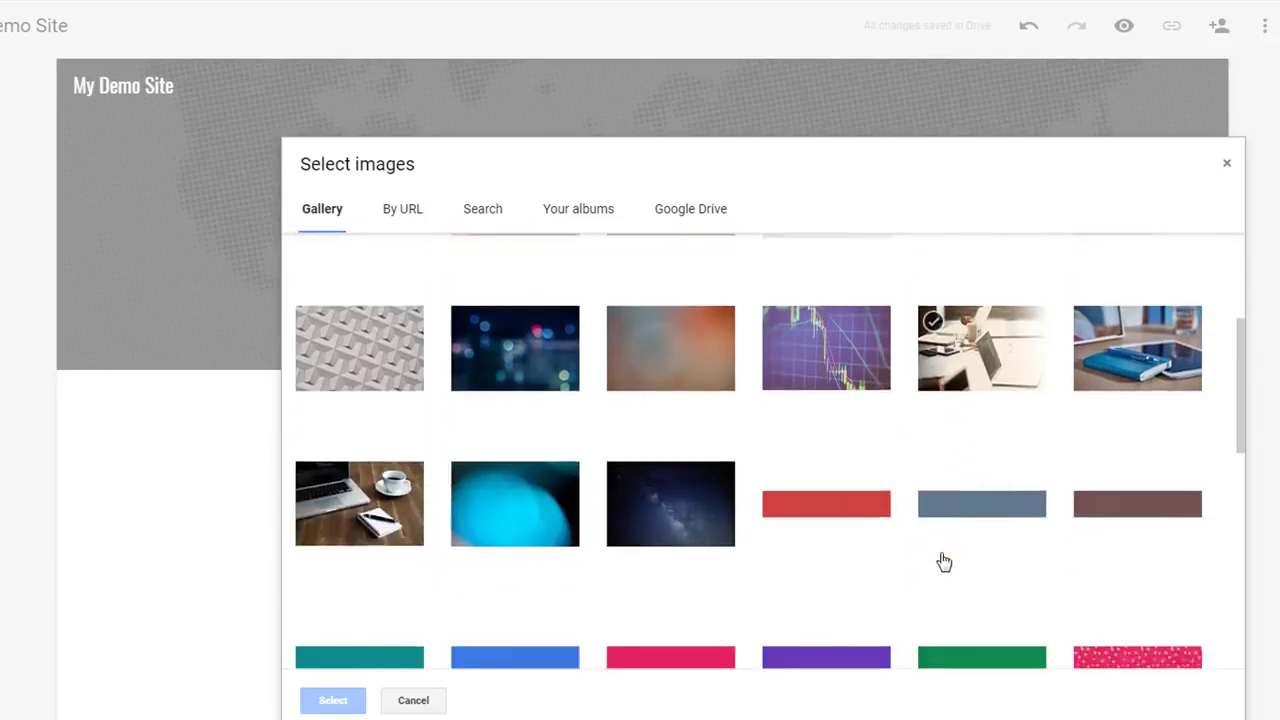
{"action": "scroll", "coordinate": [940, 553], "scroll_direction": "down", "scroll_amount": 2}
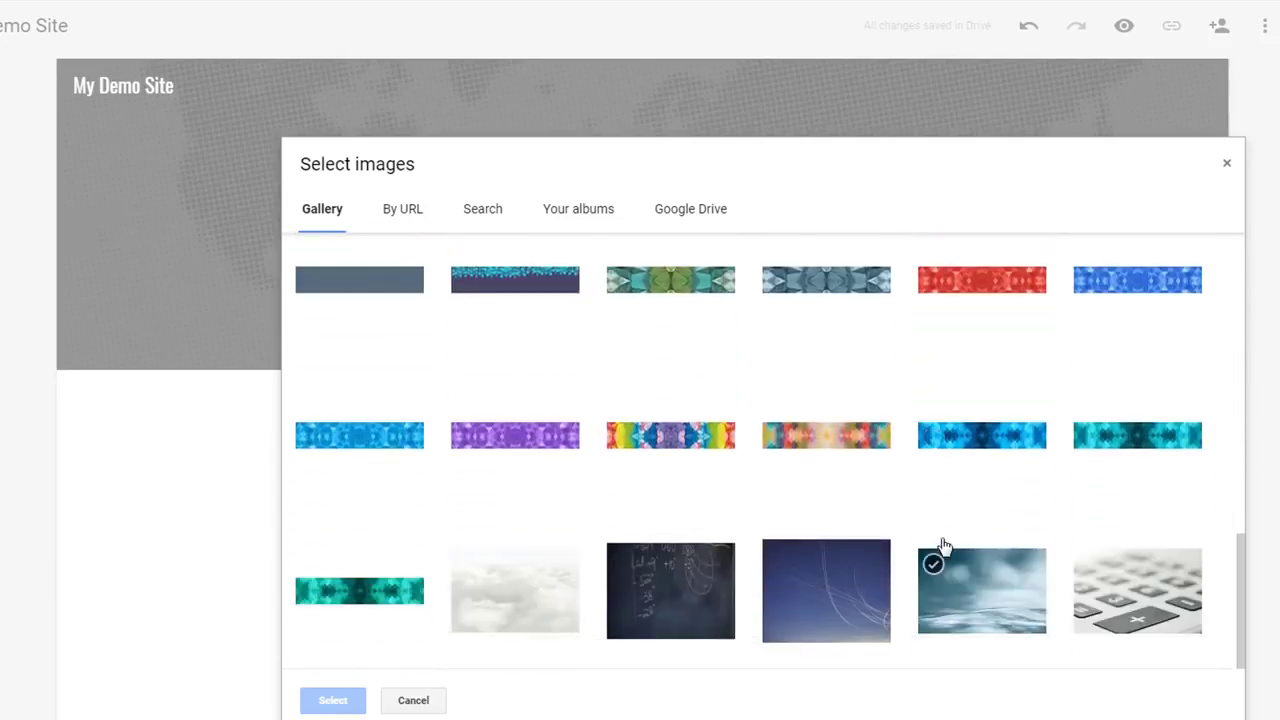
{"action": "scroll", "coordinate": [940, 550], "scroll_direction": "up", "scroll_amount": 8}
{"action": "scroll", "coordinate": [940, 545], "scroll_direction": "up", "scroll_amount": 1}
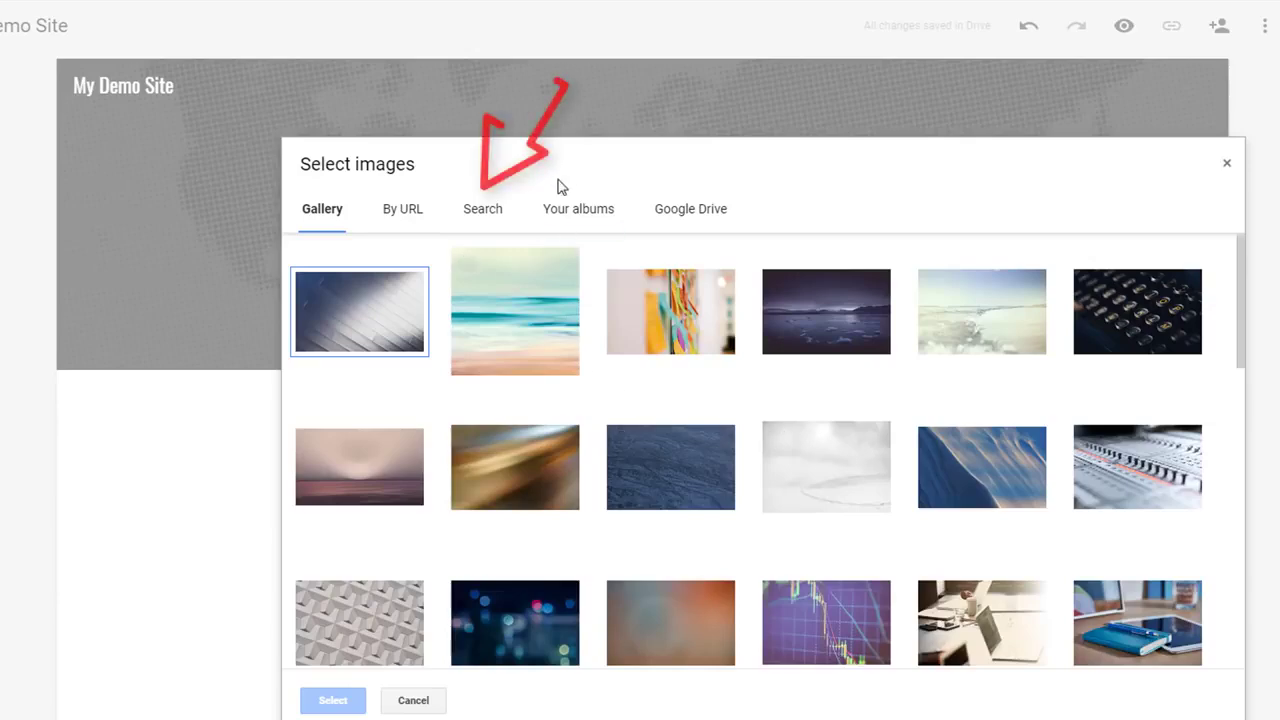
{"action": "left_click", "coordinate": [487, 208]}
{"action": "type", "text": "writing fire"}
{"action": "key", "text": "Return"}
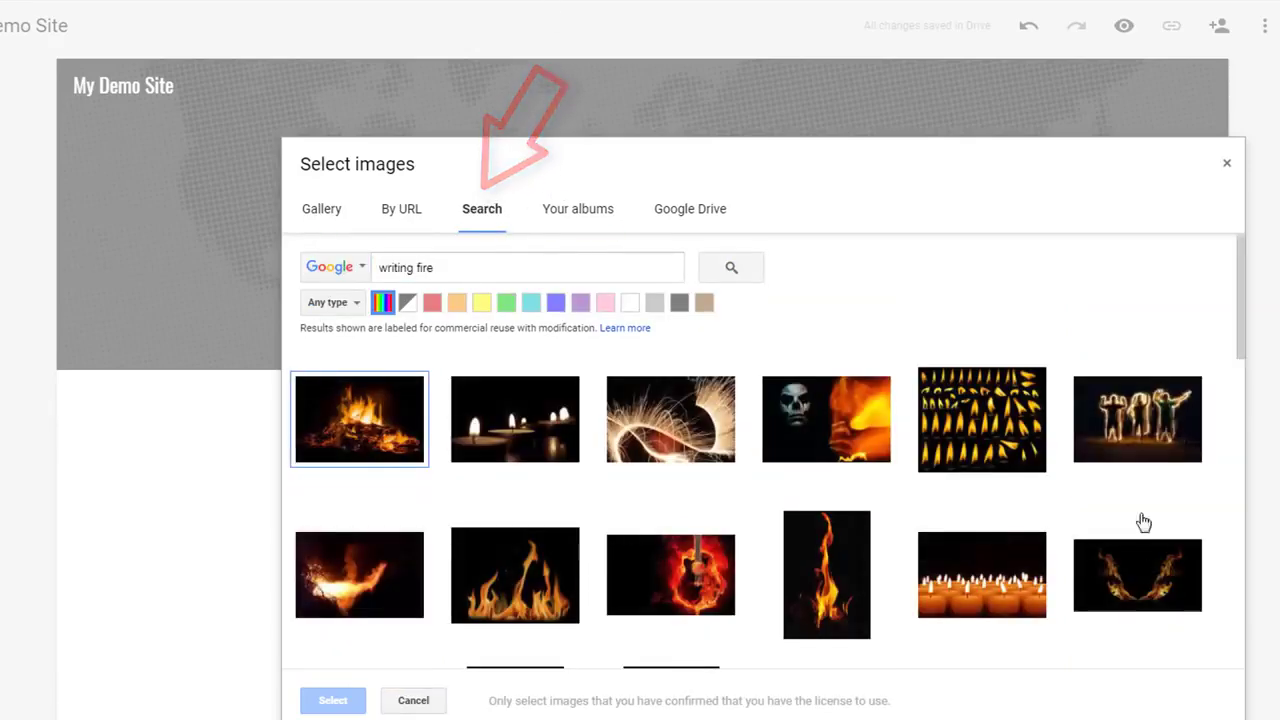
{"action": "left_click", "coordinate": [690, 425]}
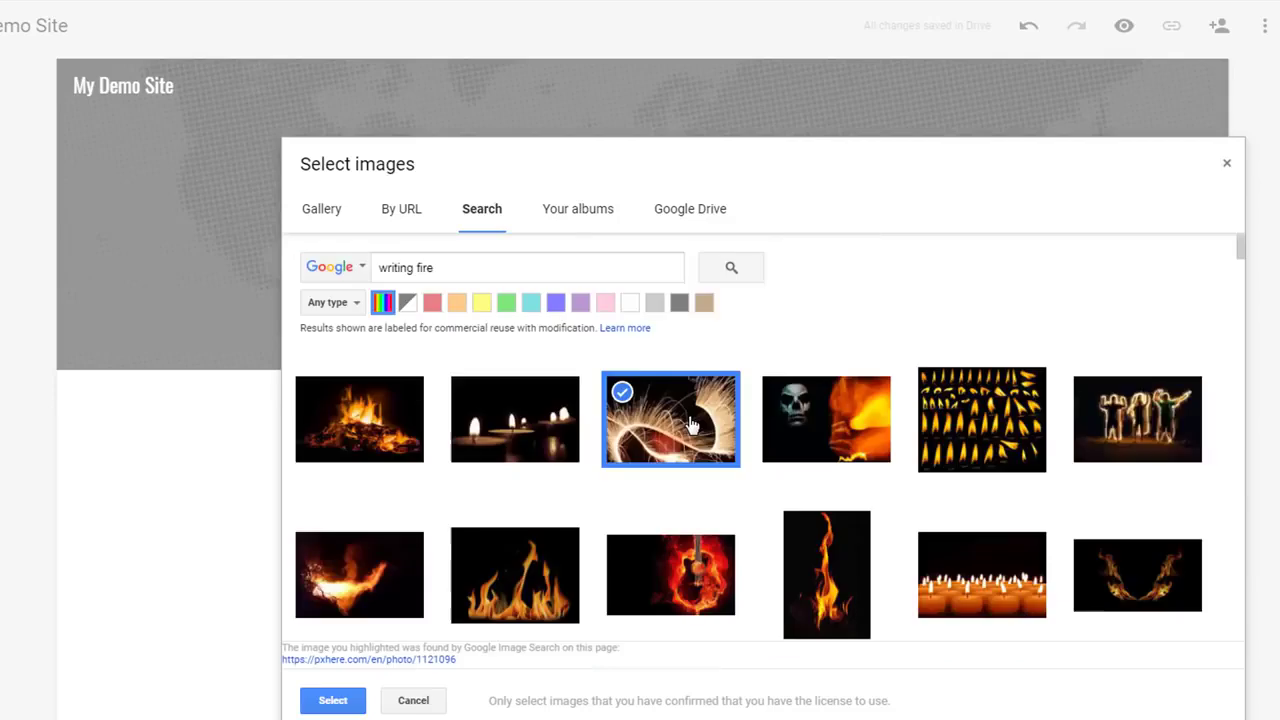
{"action": "left_click", "coordinate": [334, 700]}
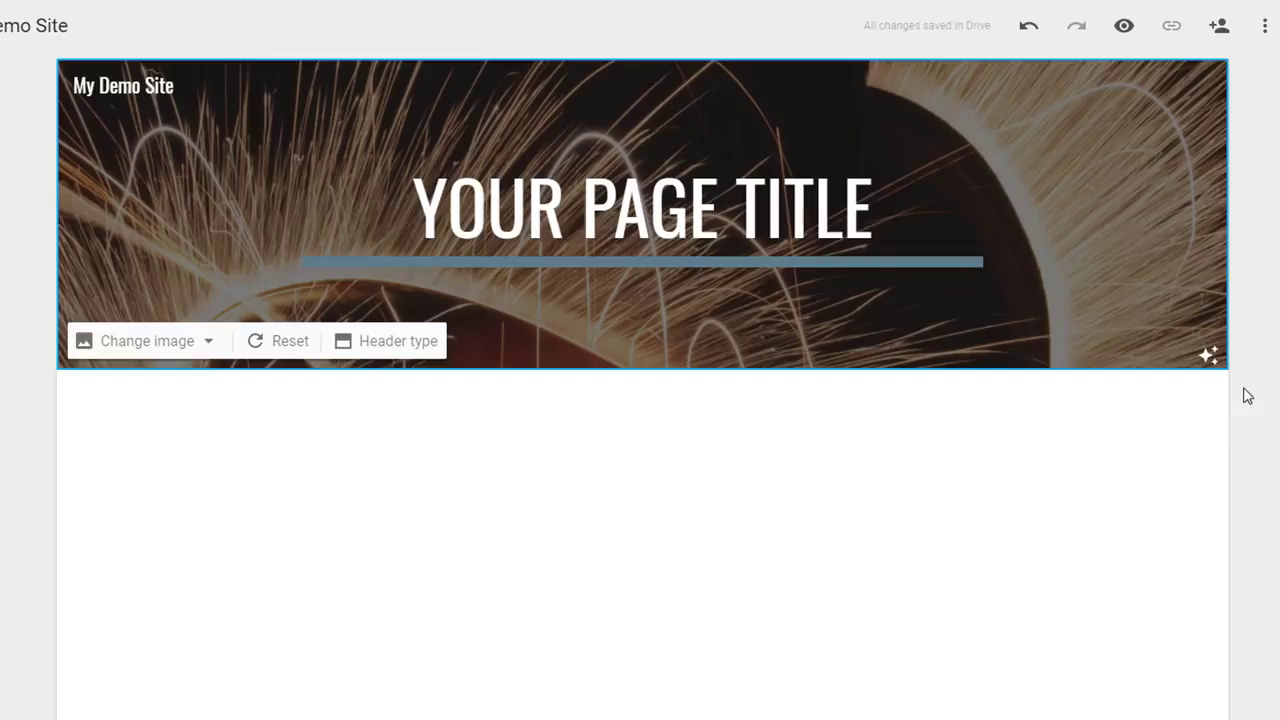
{"action": "left_click", "coordinate": [1208, 356]}
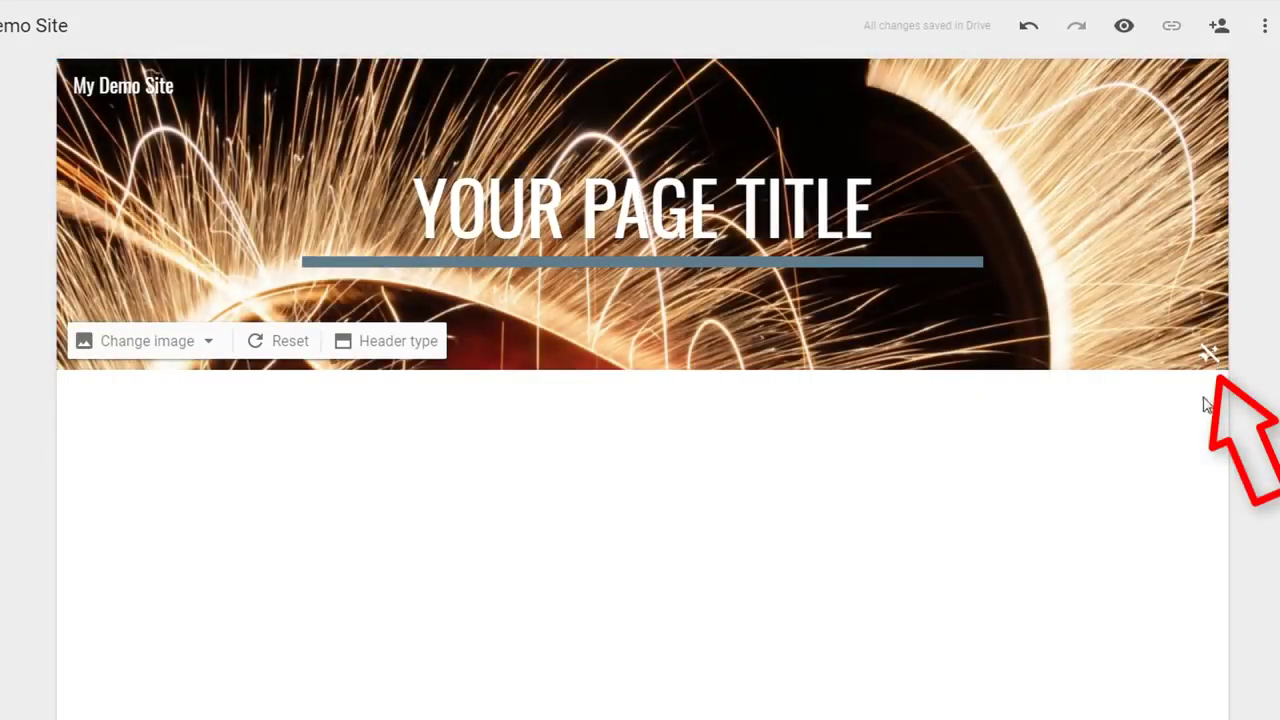
{"action": "left_click", "coordinate": [1209, 358]}
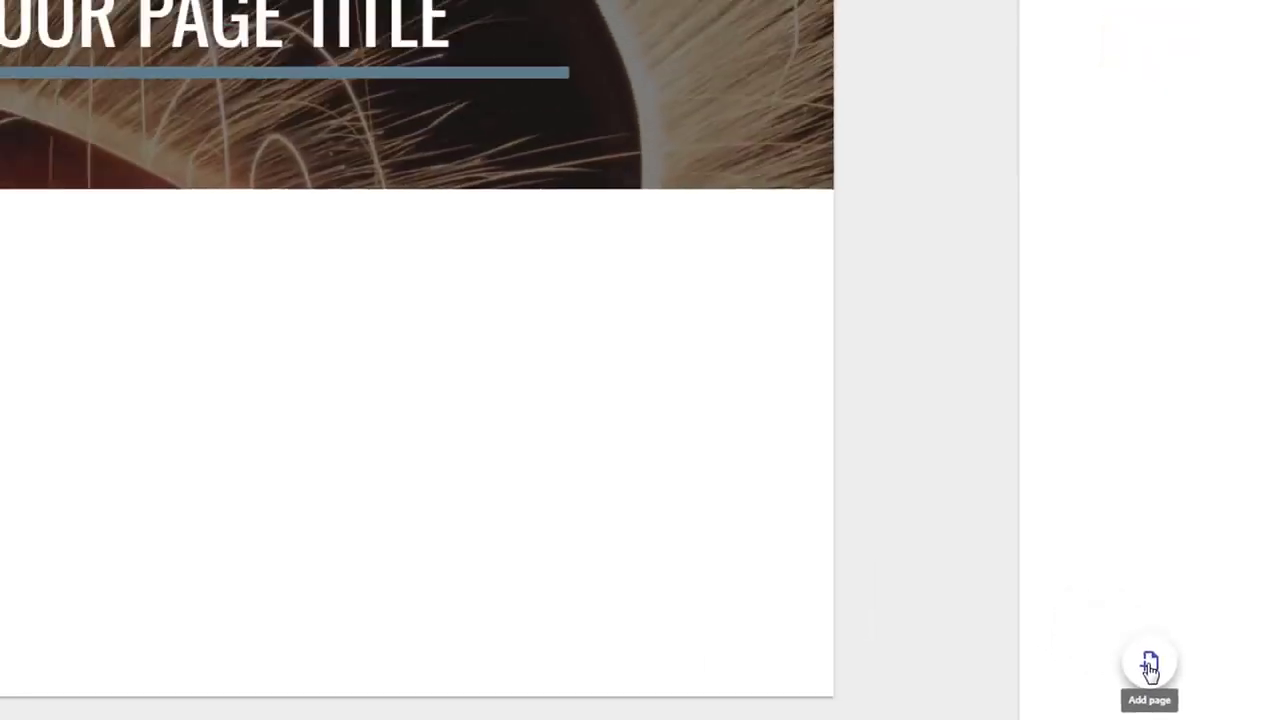
Step: Add the Fan Fiction and Background pages to the site
{"action": "left_click", "coordinate": [1092, 632]}
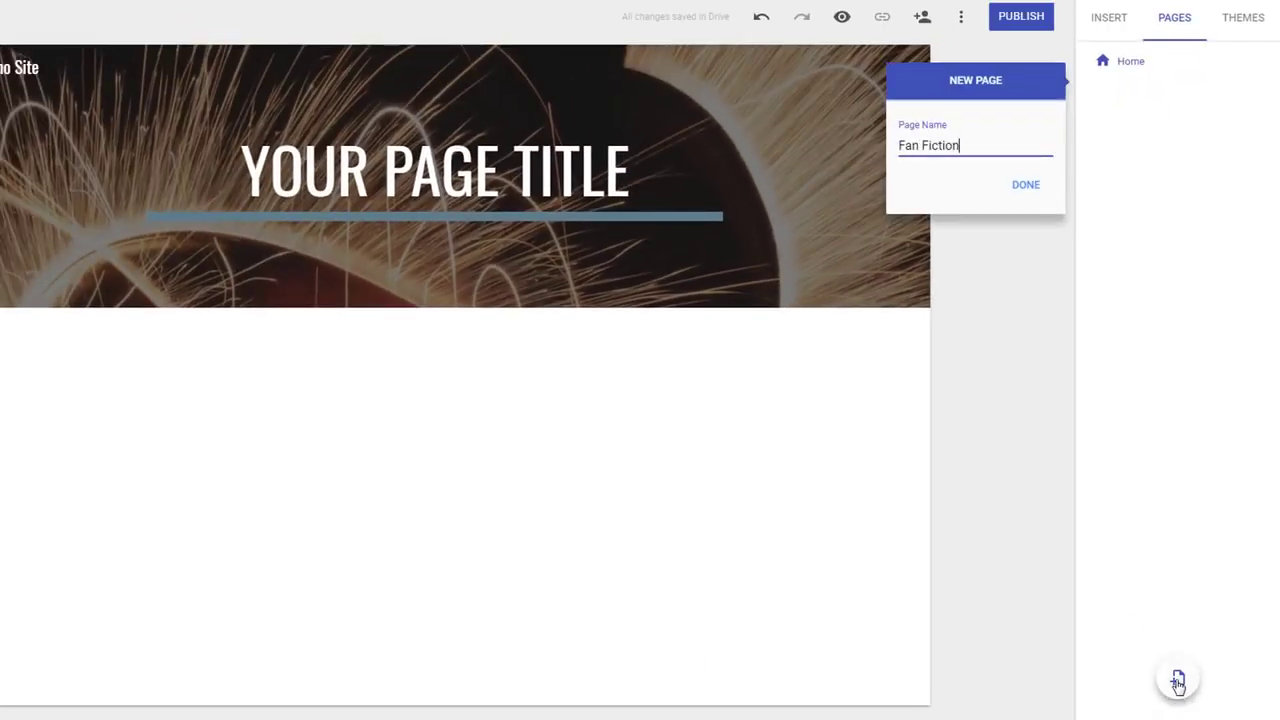
{"action": "left_click", "coordinate": [1030, 186]}
{"action": "left_click", "coordinate": [1180, 685]}
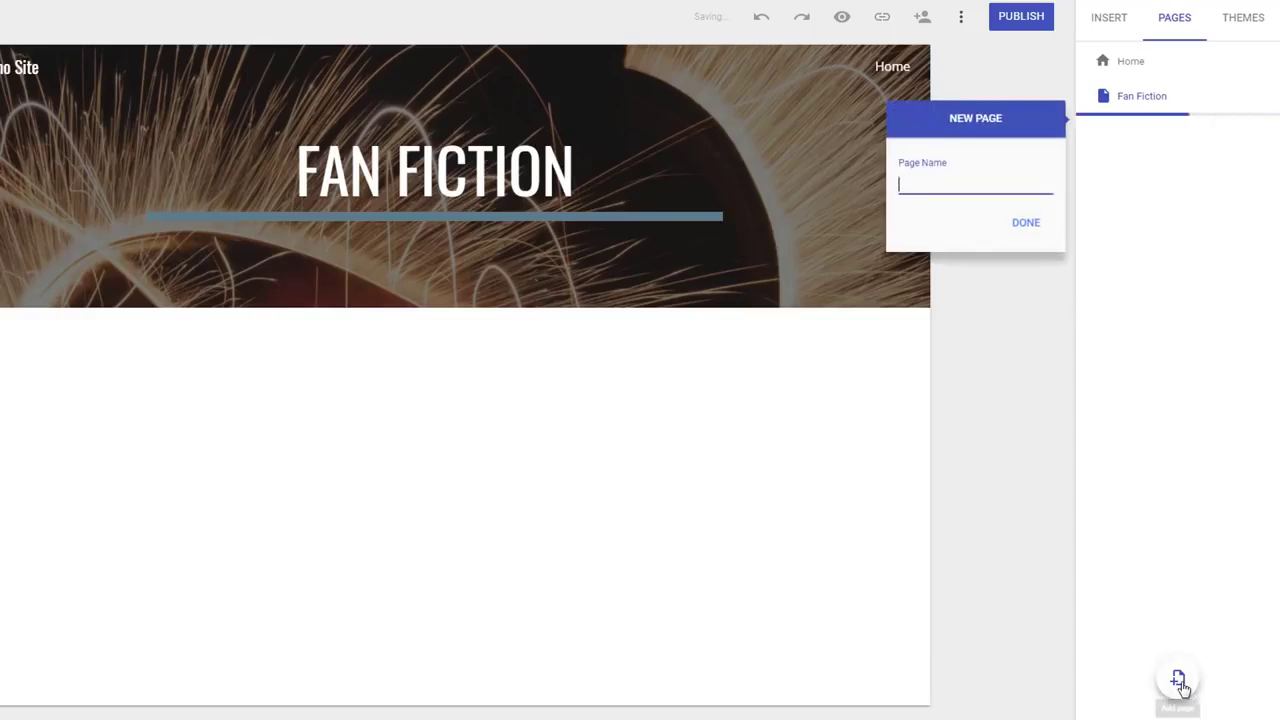
{"action": "type", "text": "Background"}
{"action": "left_click", "coordinate": [1030, 224]}
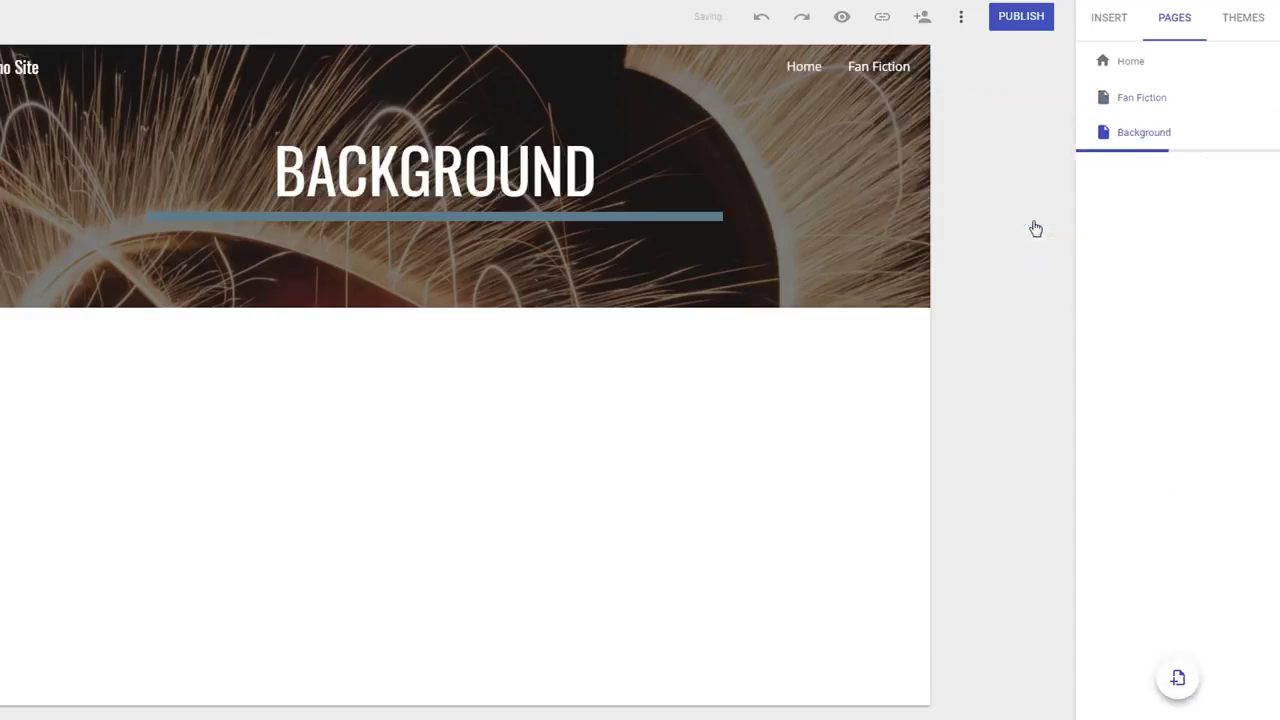
Step: Add a Spring 2018 page and nest it under Fan Fiction
{"action": "left_click", "coordinate": [1180, 681]}
{"action": "type", "text": "Spring 2018"}
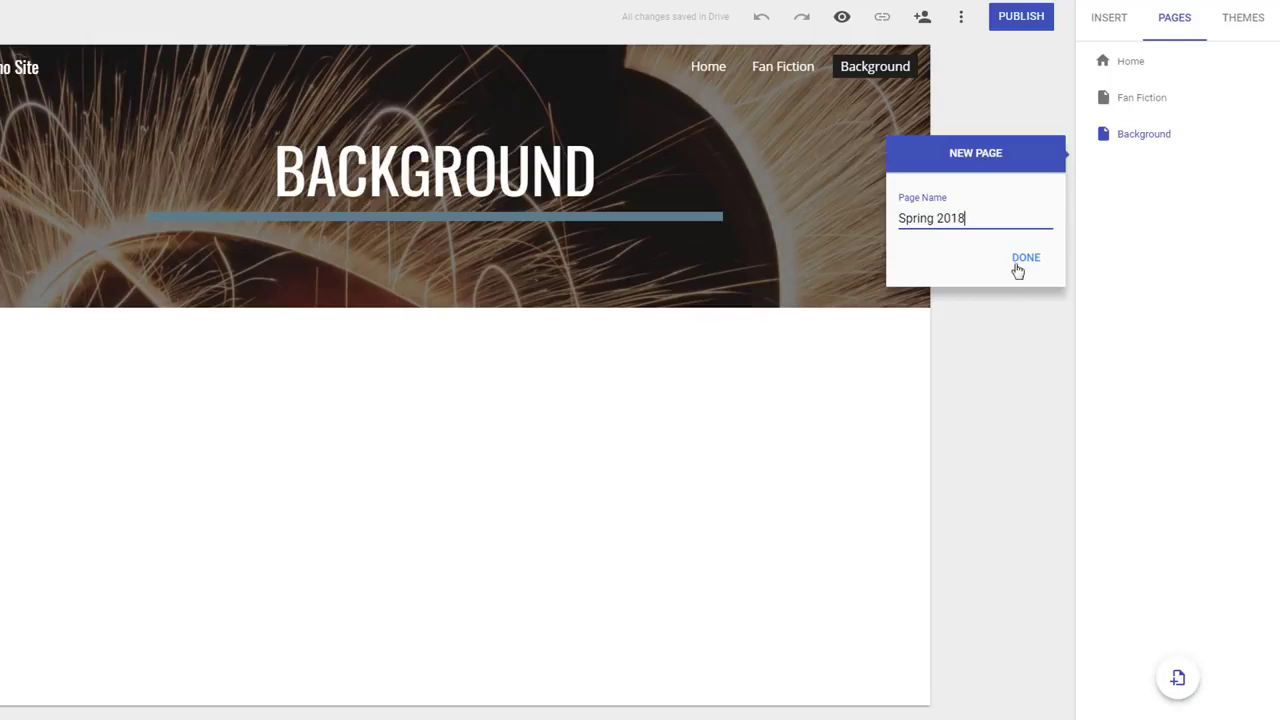
{"action": "left_click", "coordinate": [1018, 266]}
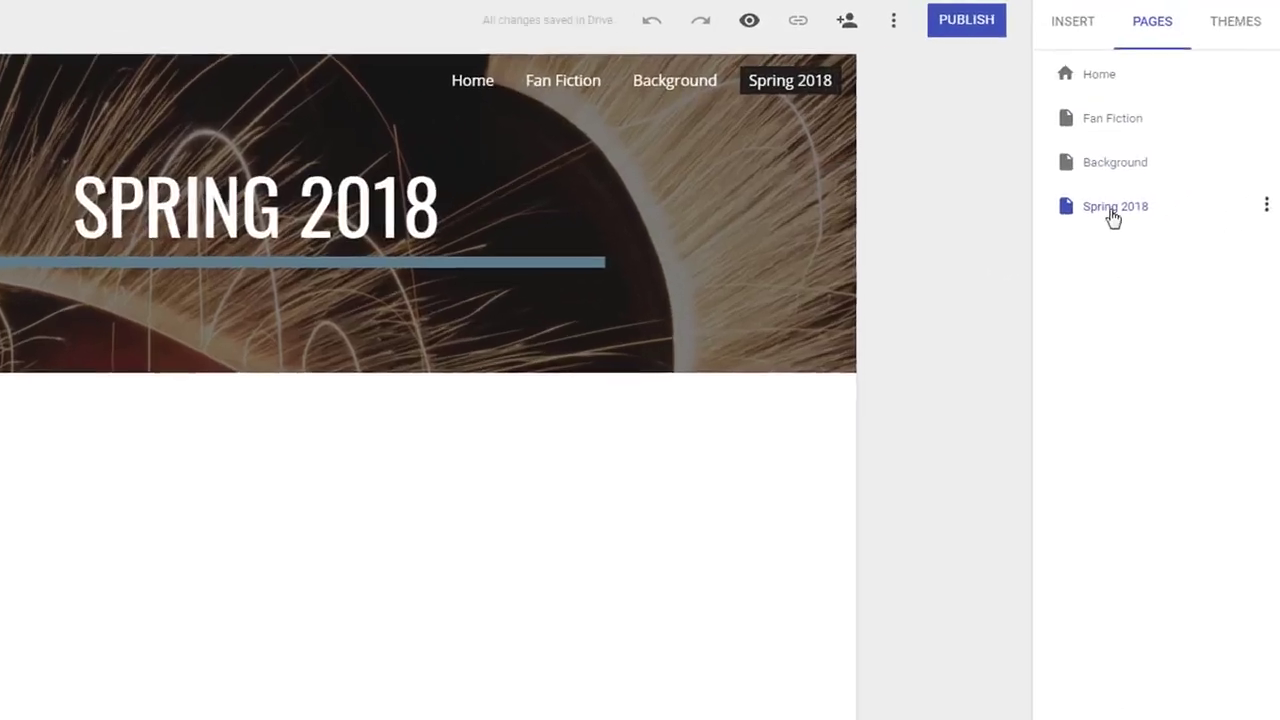
{"action": "left_click_drag", "start_coordinate": [1145, 177], "coordinate": [1181, 92]}
{"action": "left_click_drag", "start_coordinate": [1088, 181], "coordinate": [1057, 191]}
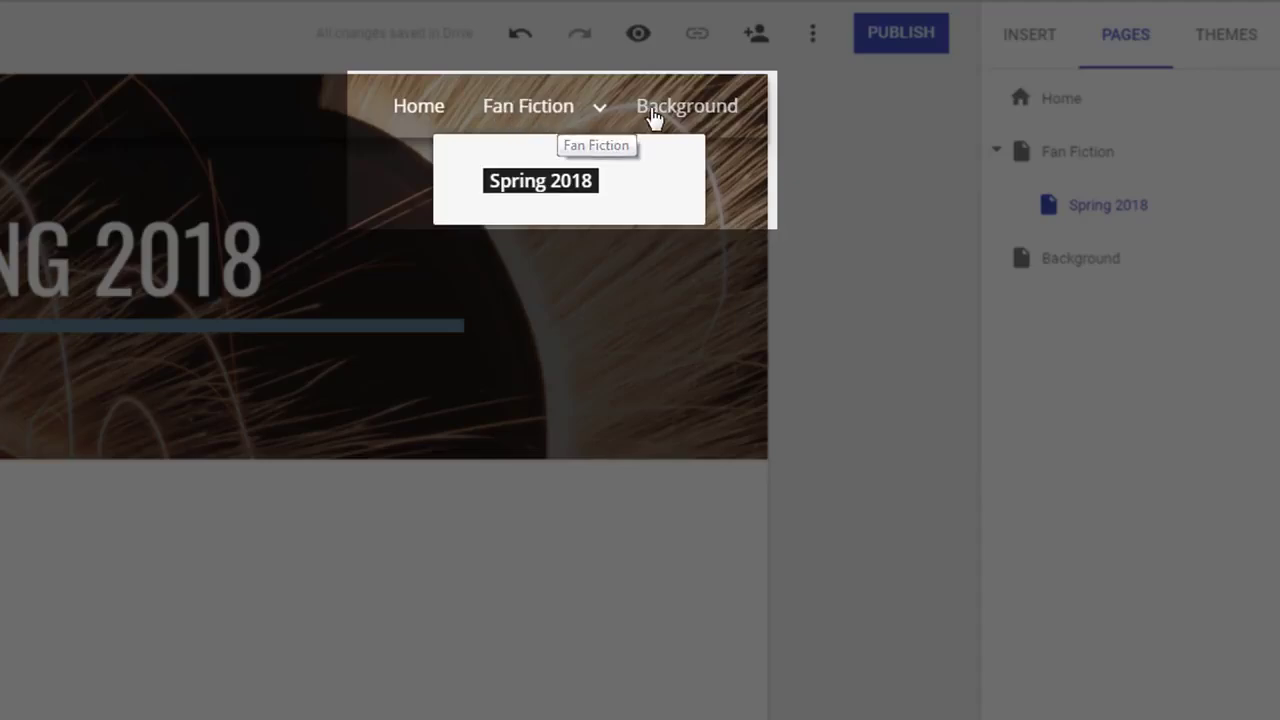
Step: Change the Fan Fiction page header to Title only, removing the sparks banner image
{"action": "mouse_move", "coordinate": [588, 108]}
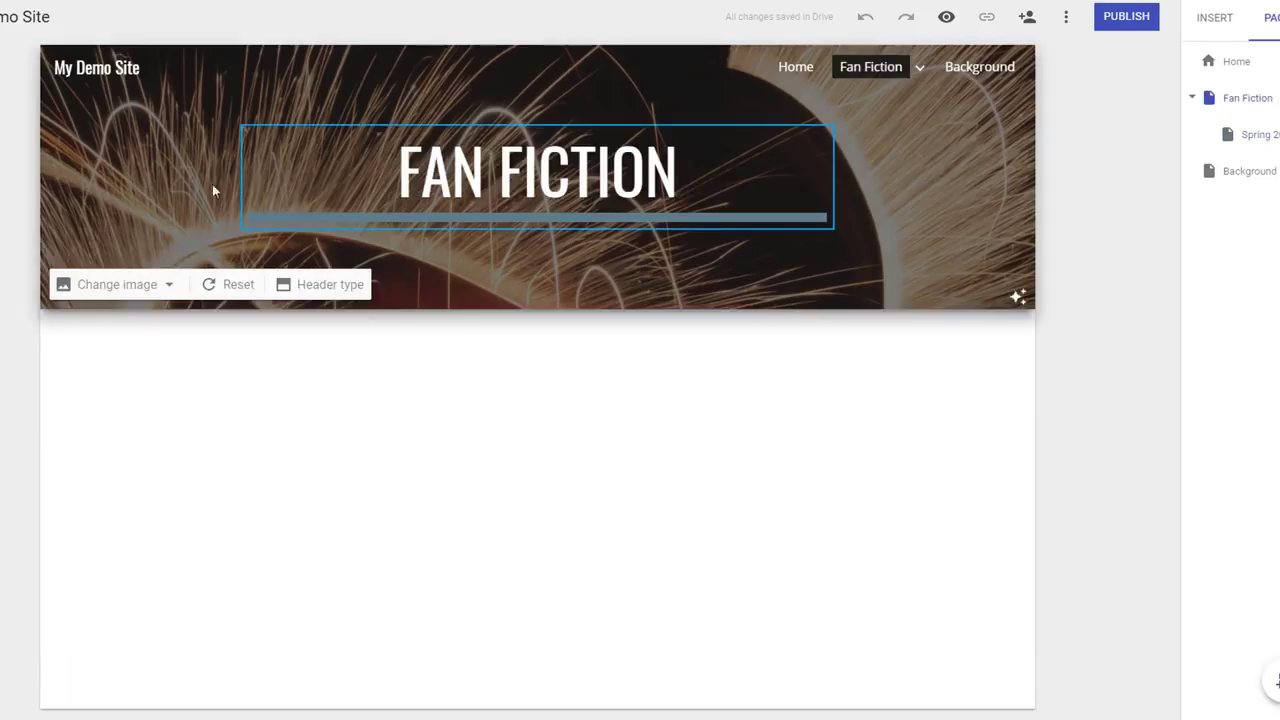
{"action": "left_click", "coordinate": [315, 284]}
{"action": "left_click", "coordinate": [333, 286]}
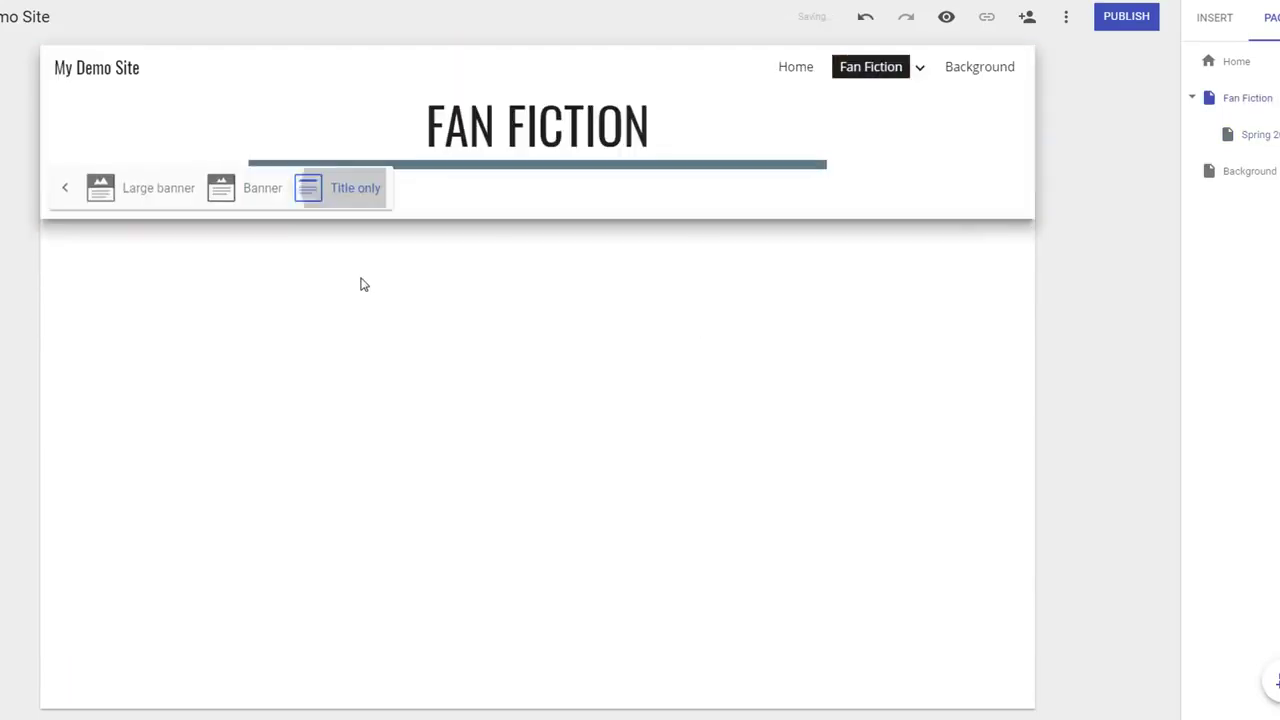
{"action": "left_click", "coordinate": [704, 387]}
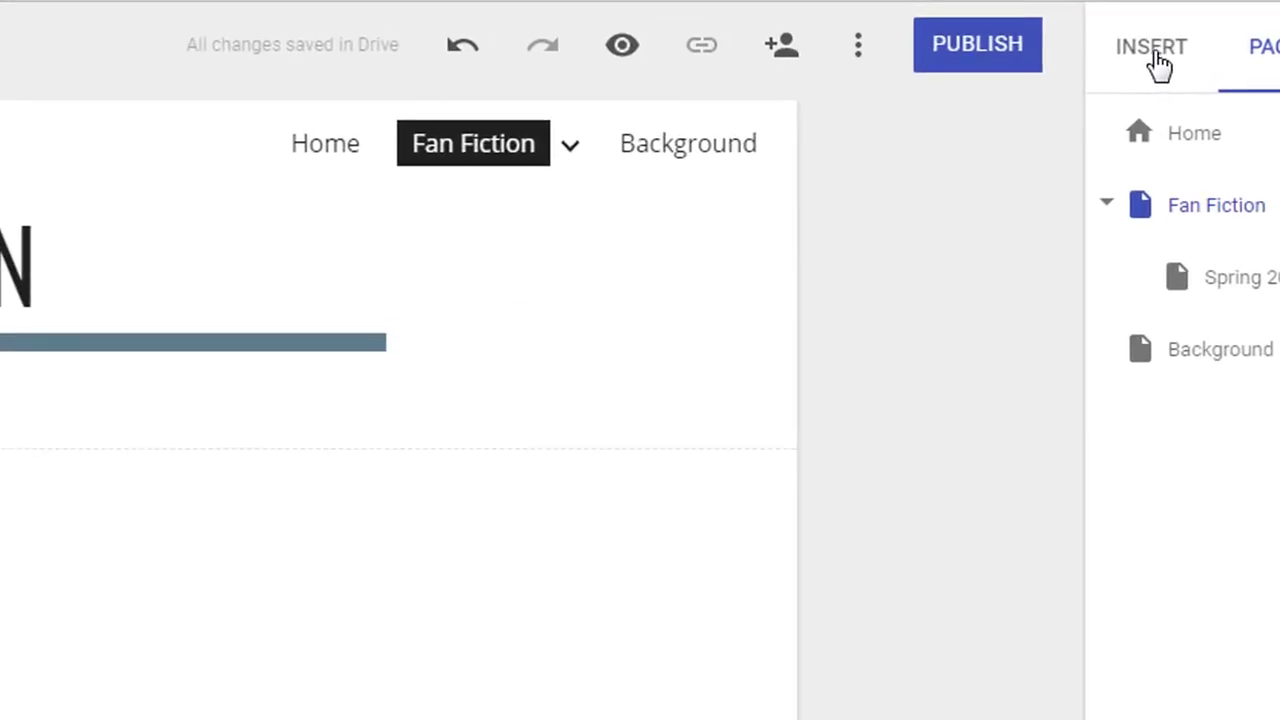
Step: Insert a text box defining fan fiction as fiction using characters or settings from another work
{"action": "left_click", "coordinate": [1155, 58]}
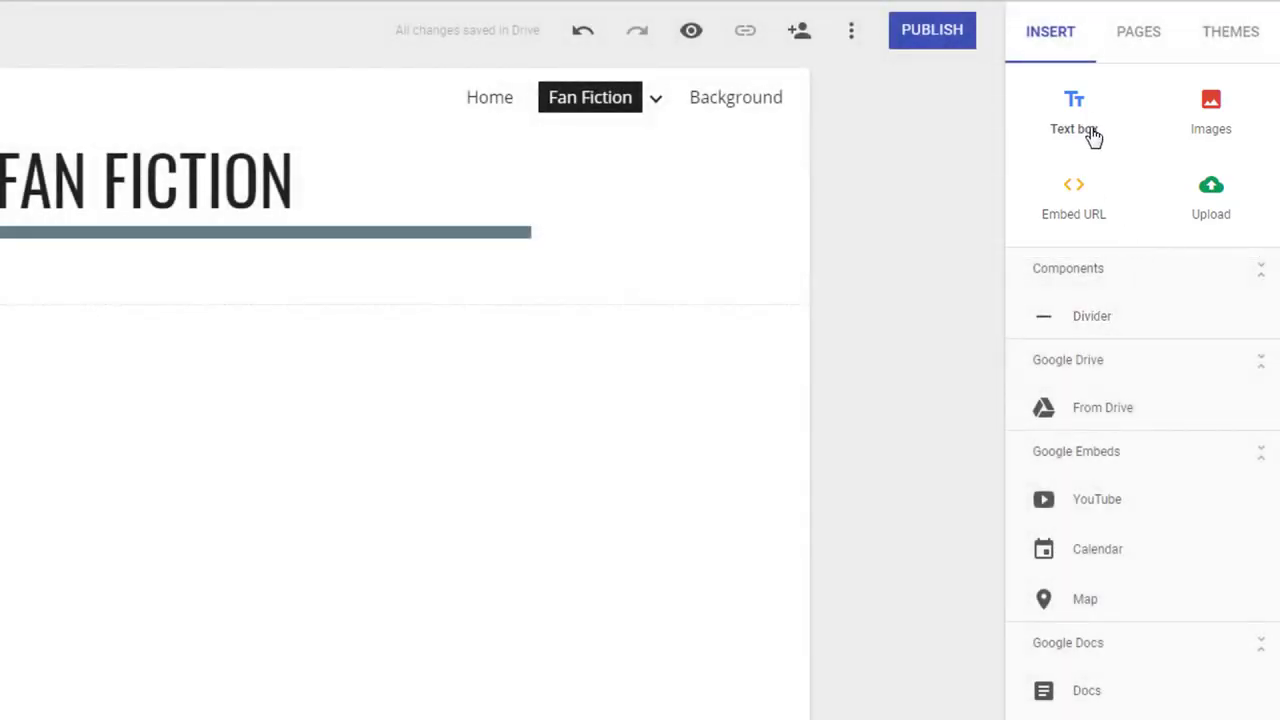
{"action": "left_click", "coordinate": [1087, 124]}
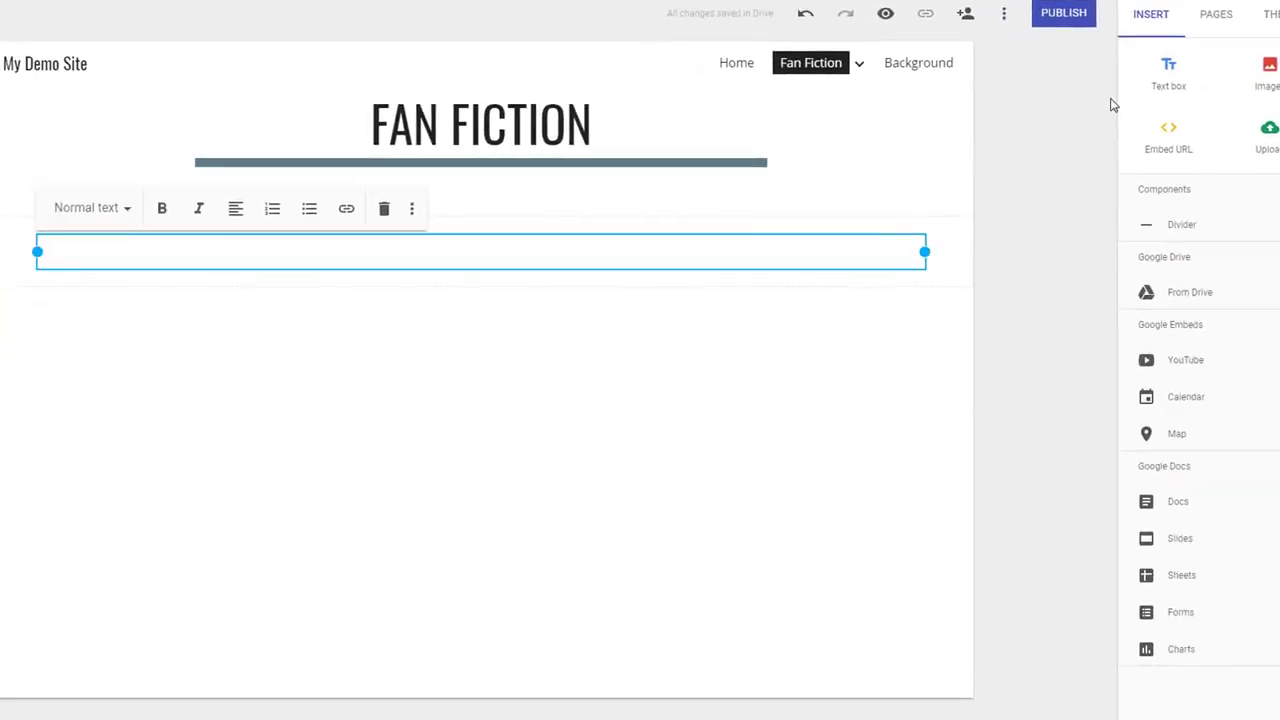
{"action": "type", "text": "Fan fiction is fiction about characters or settings from another original work. The new story is original in content, but the characters and settings is inspired"}
{"action": "key", "text": "BackSpace"}
{"action": "key", "text": "BackSpace"}
{"action": "key", "text": "BackSpace"}
{"action": "key", "text": "BackSpace"}
{"action": "key", "text": "BackSpace"}
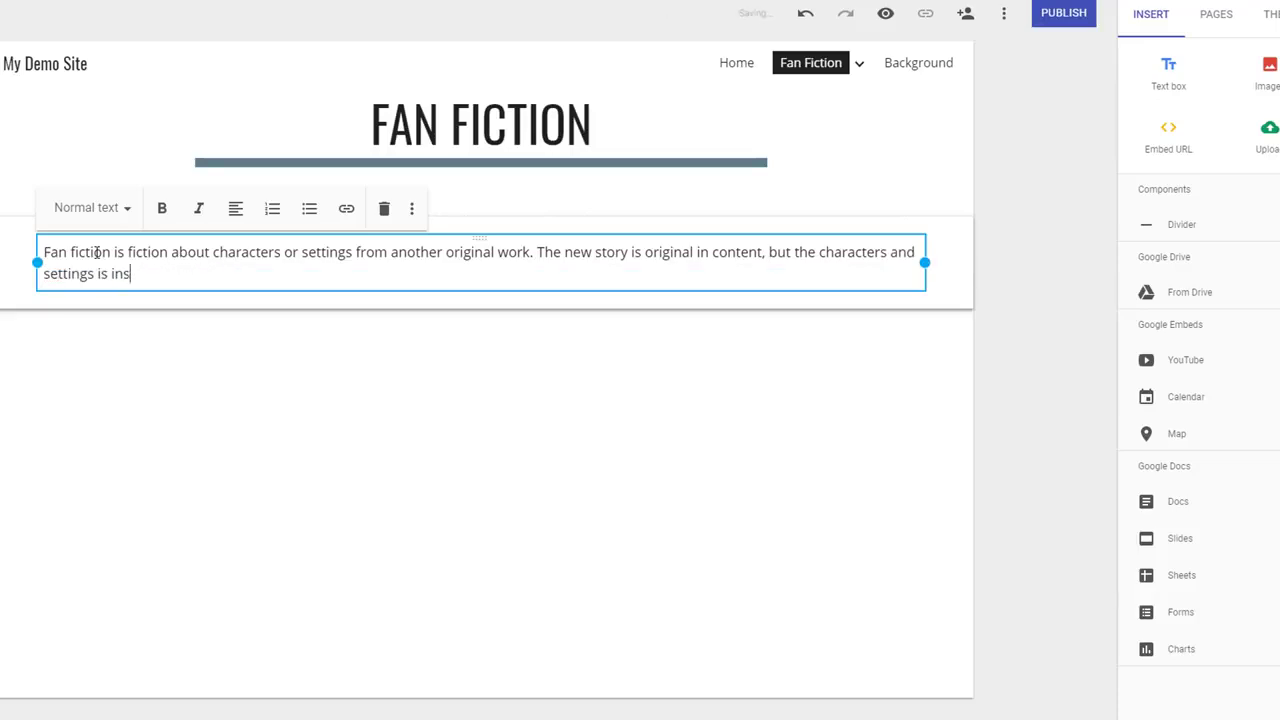
{"action": "key", "text": "BackSpace"}
{"action": "key", "text": "BackSpace"}
{"action": "key", "text": "BackSpace"}
{"action": "type", "text": "taken from that of another nove/story/movie"}
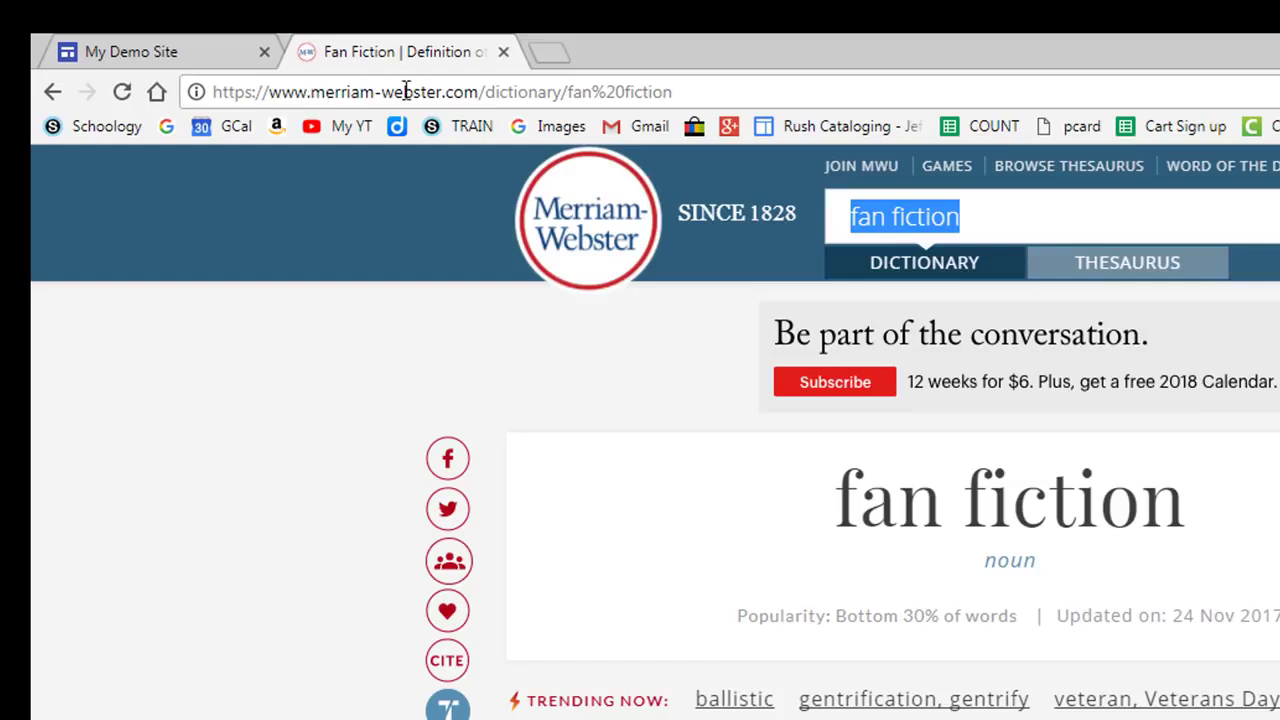
Step: Copy the Merriam-Webster fan fiction entry's URL from the address bar
{"action": "left_click", "coordinate": [407, 91]}
{"action": "right_click", "coordinate": [407, 91]}
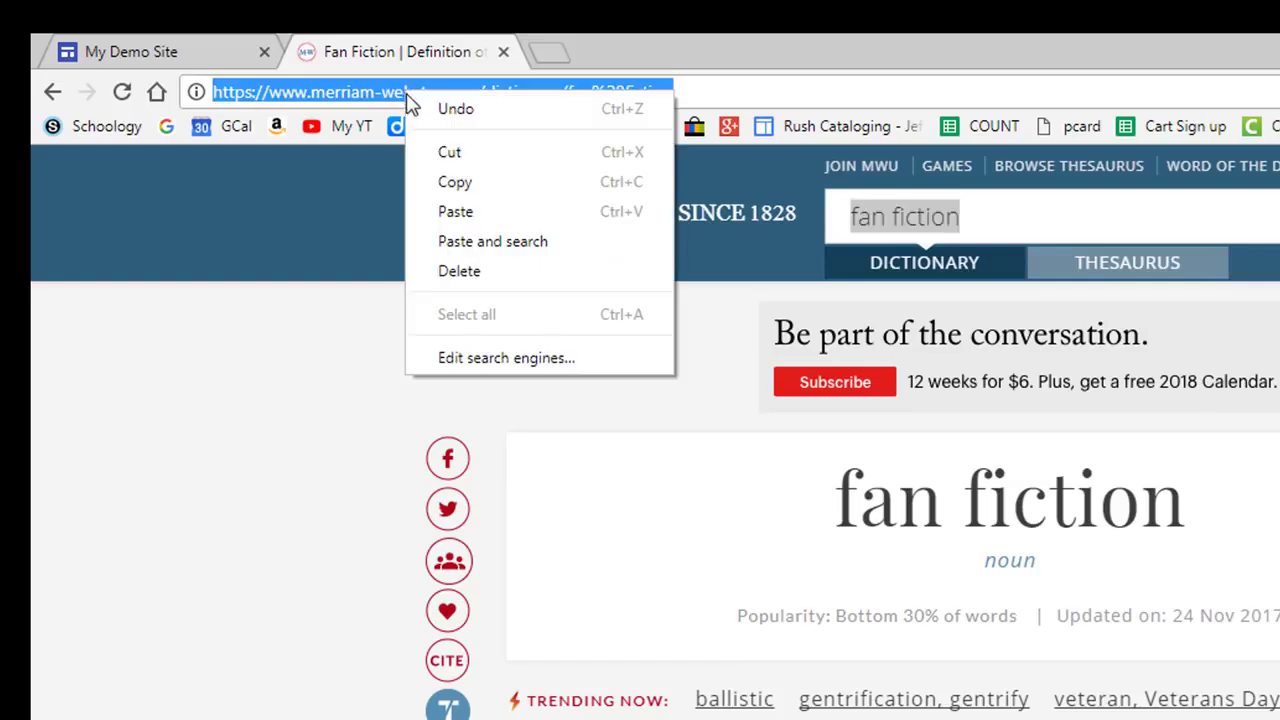
{"action": "left_click", "coordinate": [447, 184]}
Step: Link the words 'Fan fiction' to the pasted Merriam-Webster definition address
{"action": "left_click", "coordinate": [145, 53]}
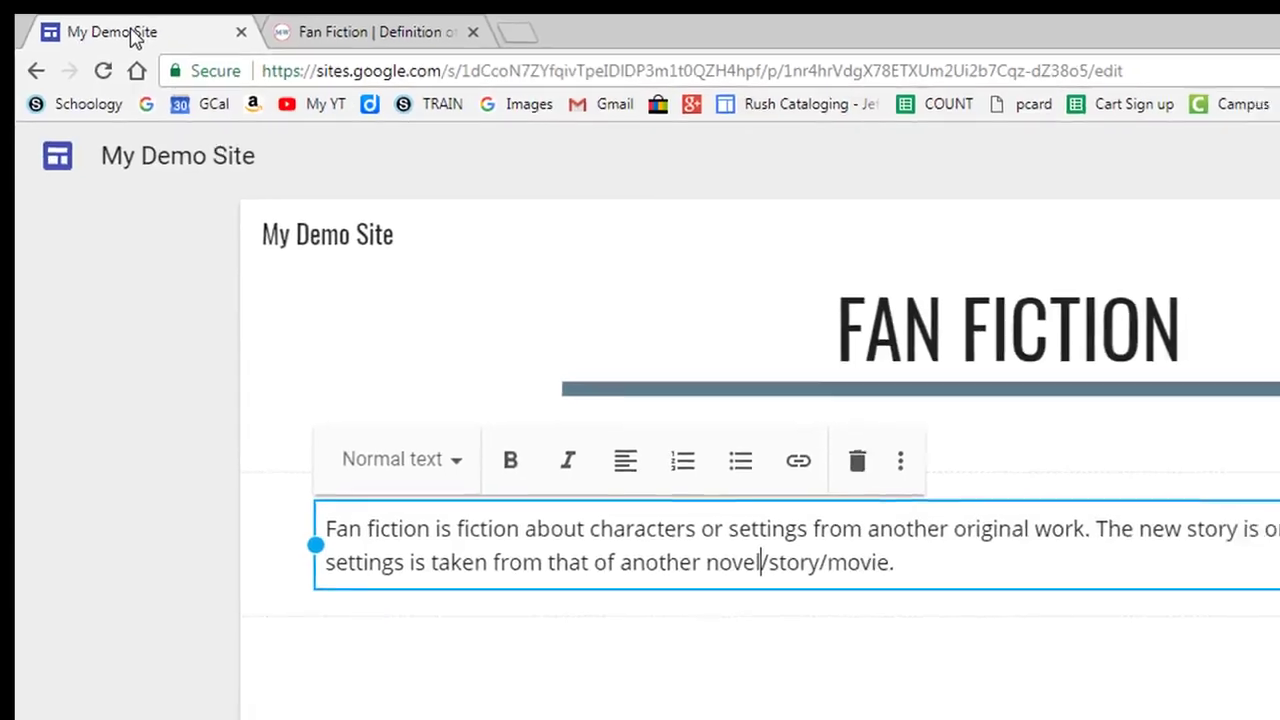
{"action": "left_click_drag", "start_coordinate": [256, 313], "coordinate": [172, 314]}
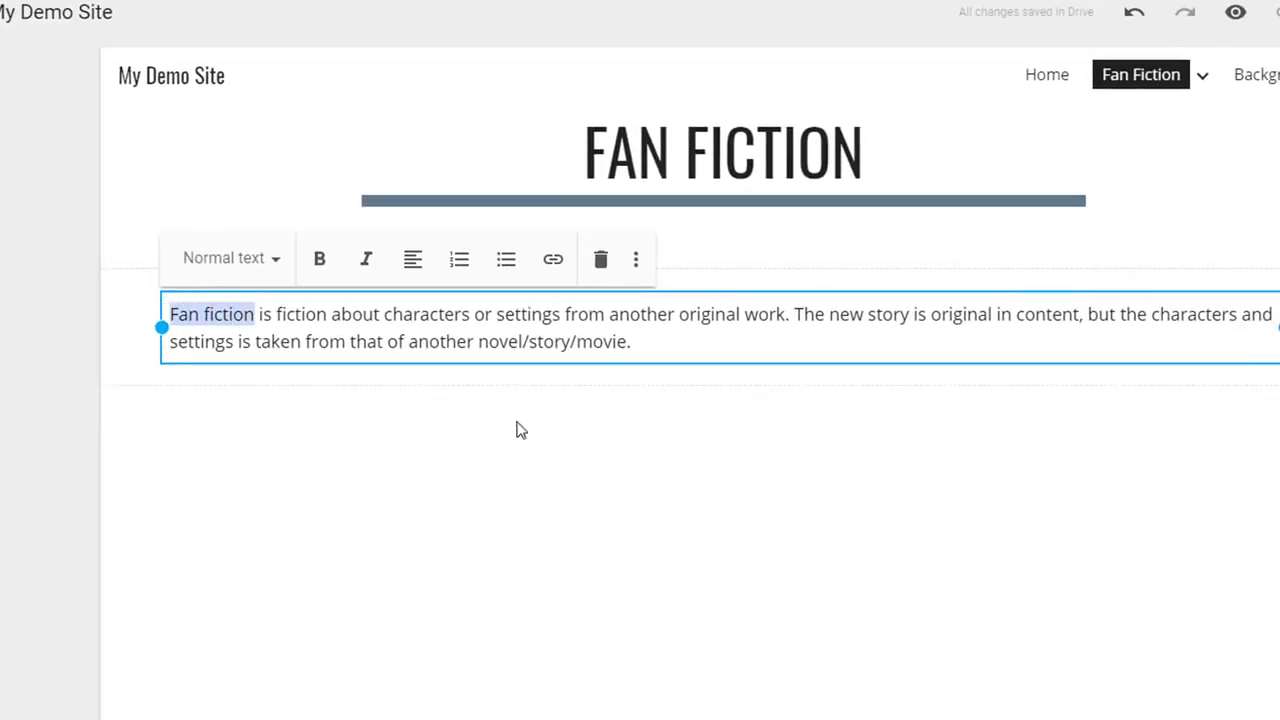
{"action": "left_click", "coordinate": [555, 263]}
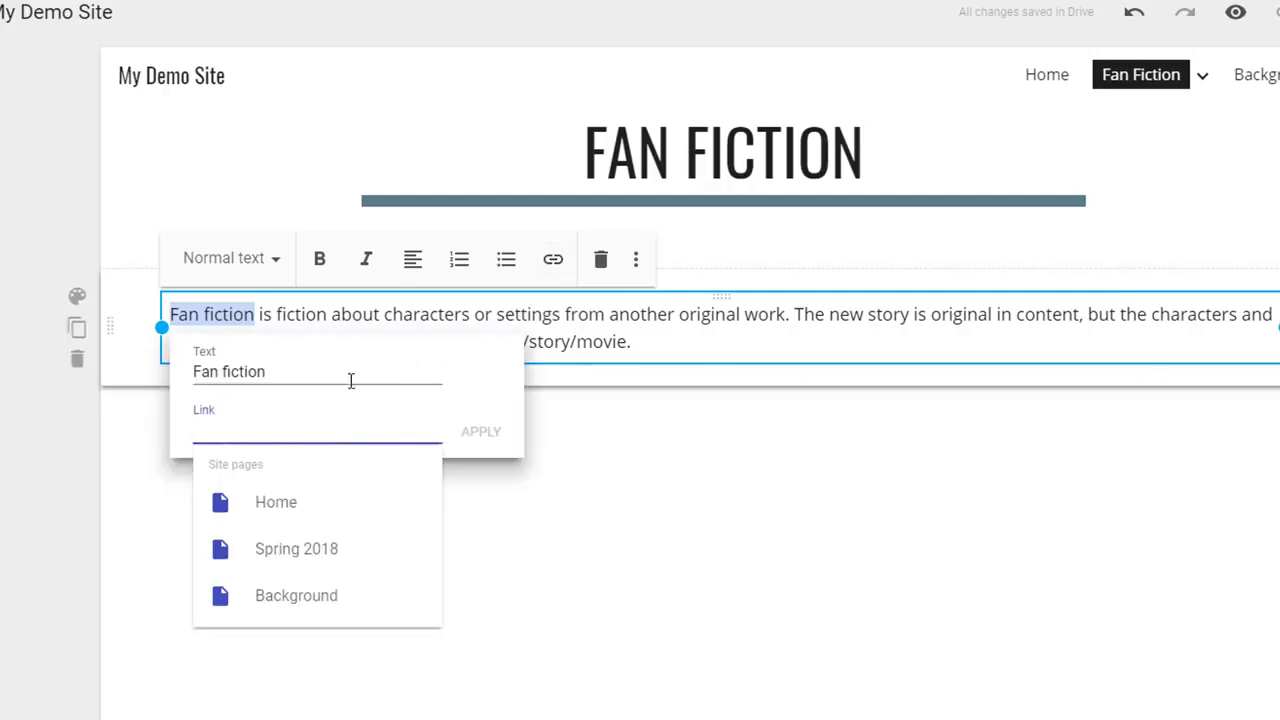
{"action": "right_click", "coordinate": [266, 424]}
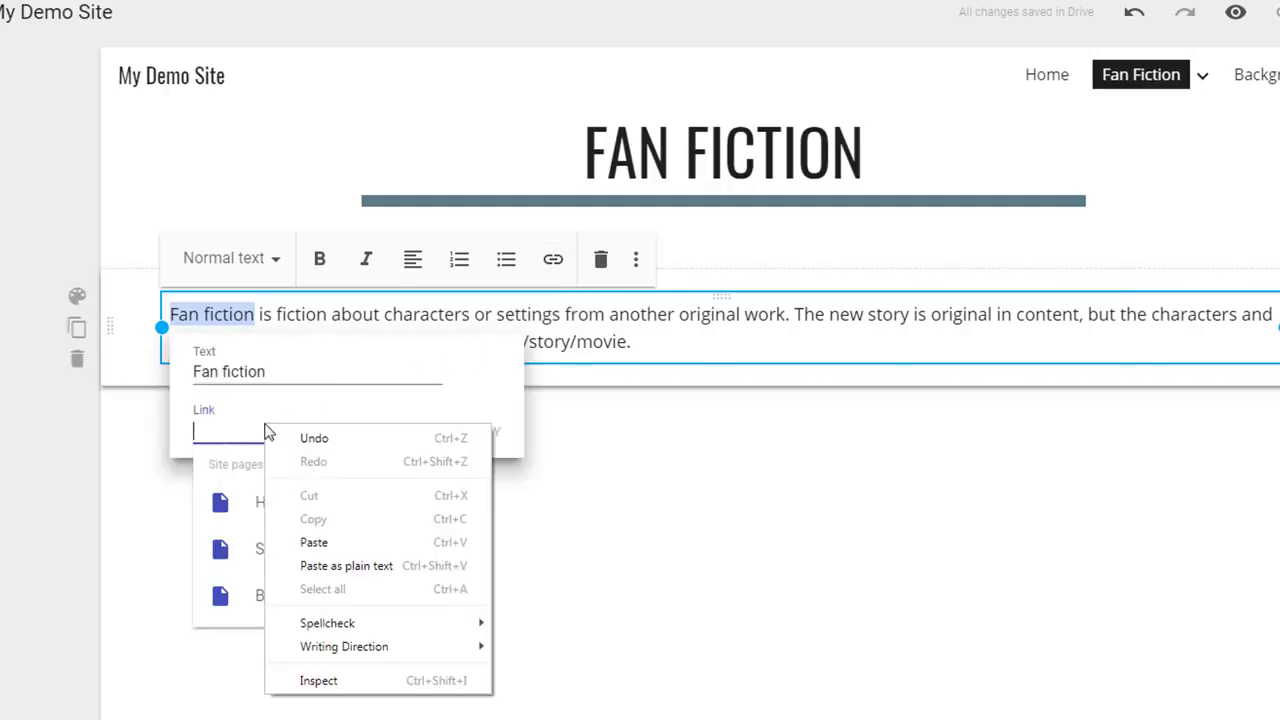
{"action": "left_click", "coordinate": [326, 537]}
{"action": "left_click", "coordinate": [487, 434]}
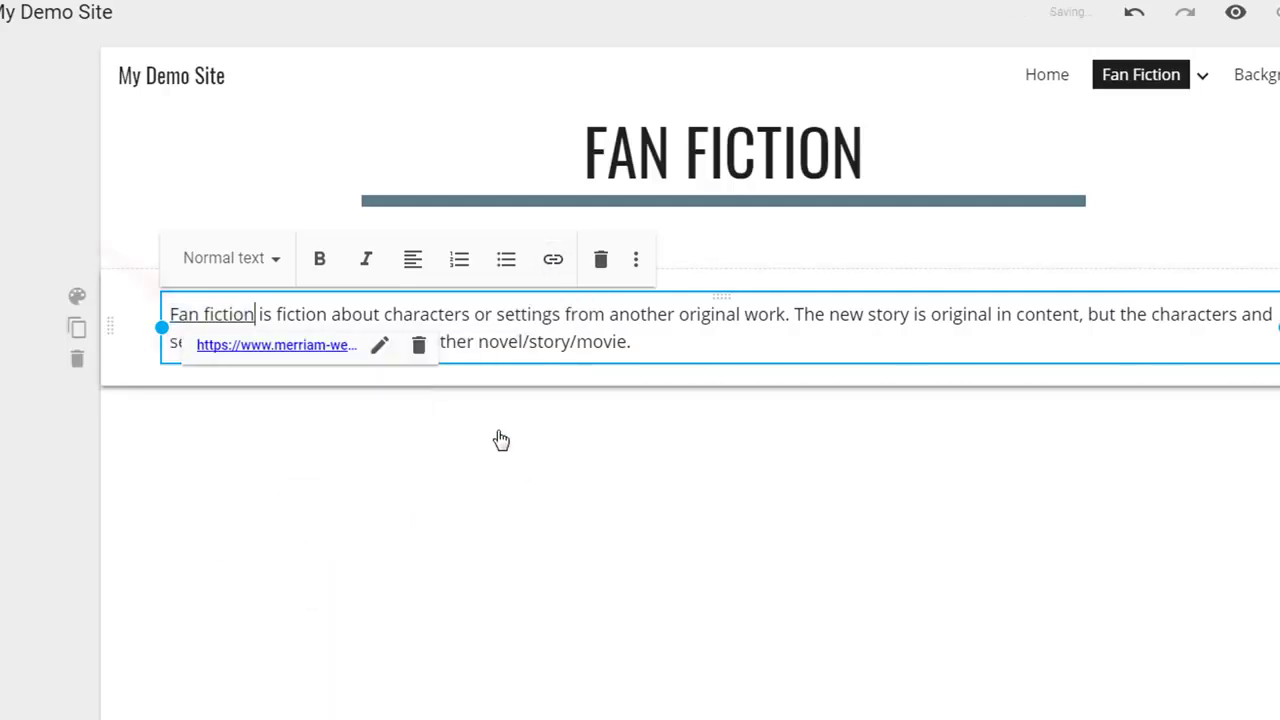
{"action": "left_click", "coordinate": [566, 474]}
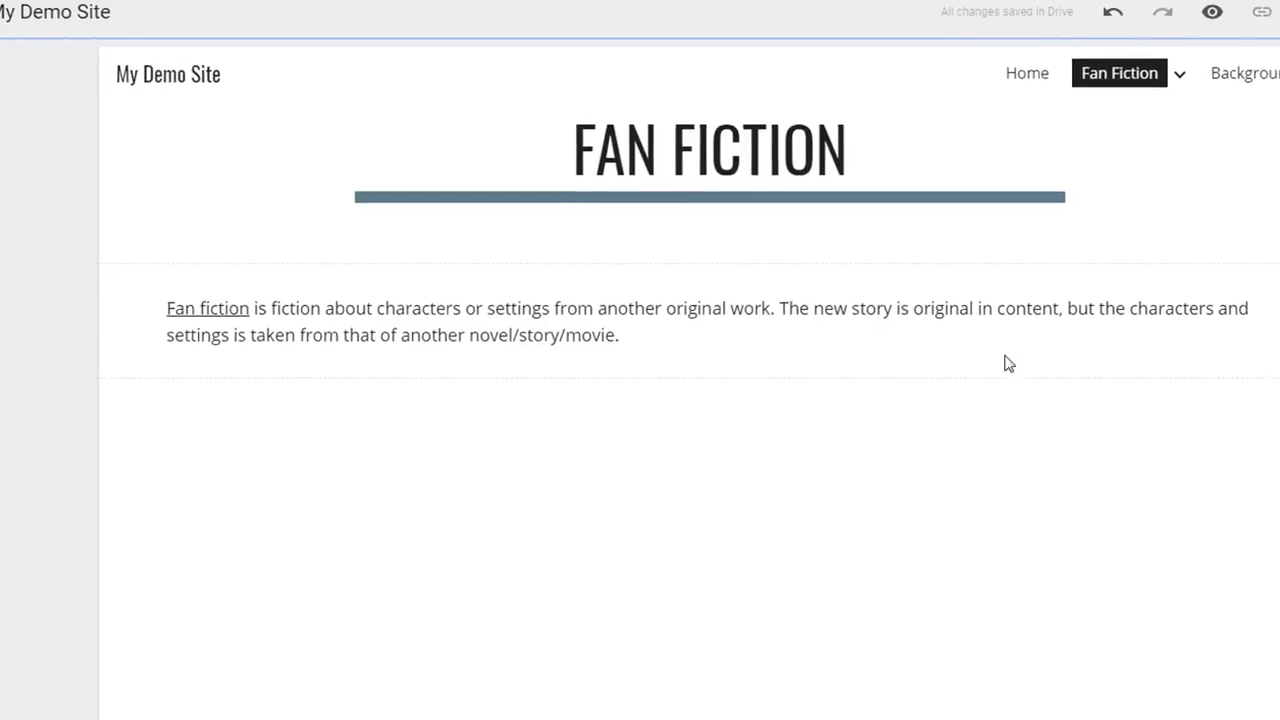
Step: Narrow the definition paragraph's box to the left half of the section
{"action": "left_click", "coordinate": [1082, 343]}
{"action": "left_click_drag", "start_coordinate": [1279, 327], "coordinate": [1146, 329]}
{"action": "left_click_drag", "start_coordinate": [1049, 301], "coordinate": [555, 322]}
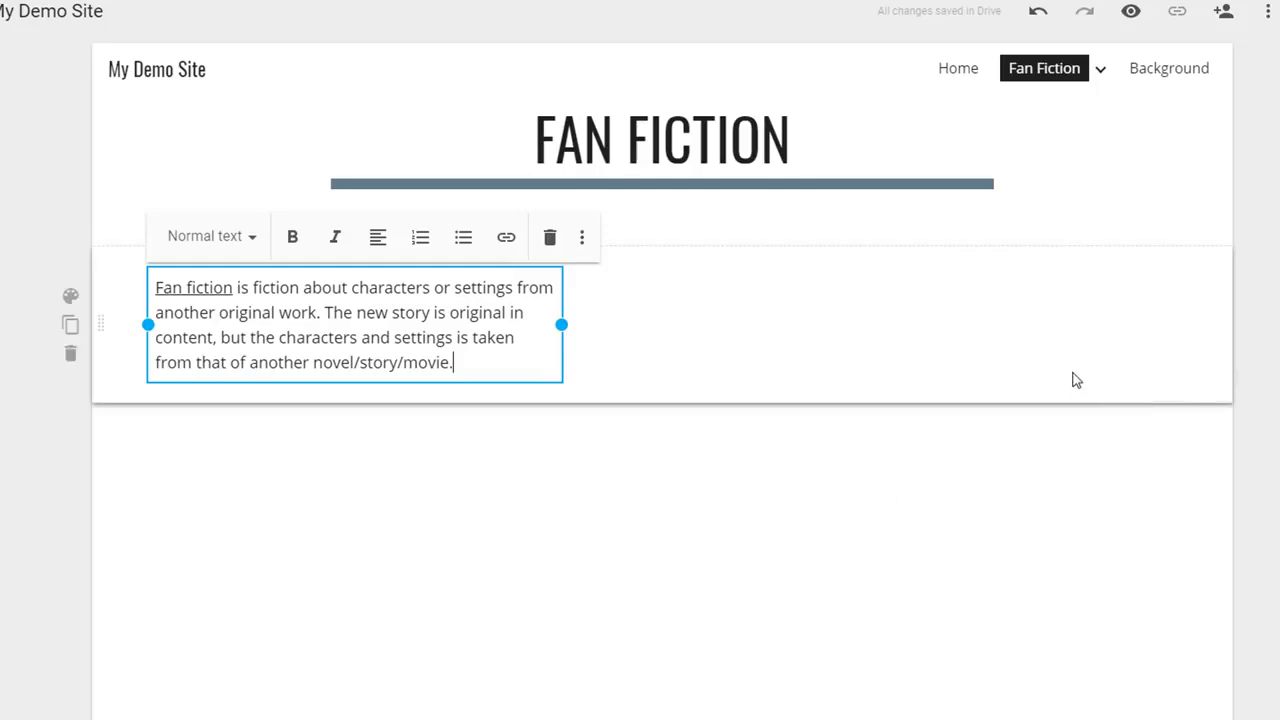
Step: Open the image picker from the empty area beside the definition paragraph
{"action": "left_click", "coordinate": [1038, 332]}
{"action": "double_click", "coordinate": [1038, 332]}
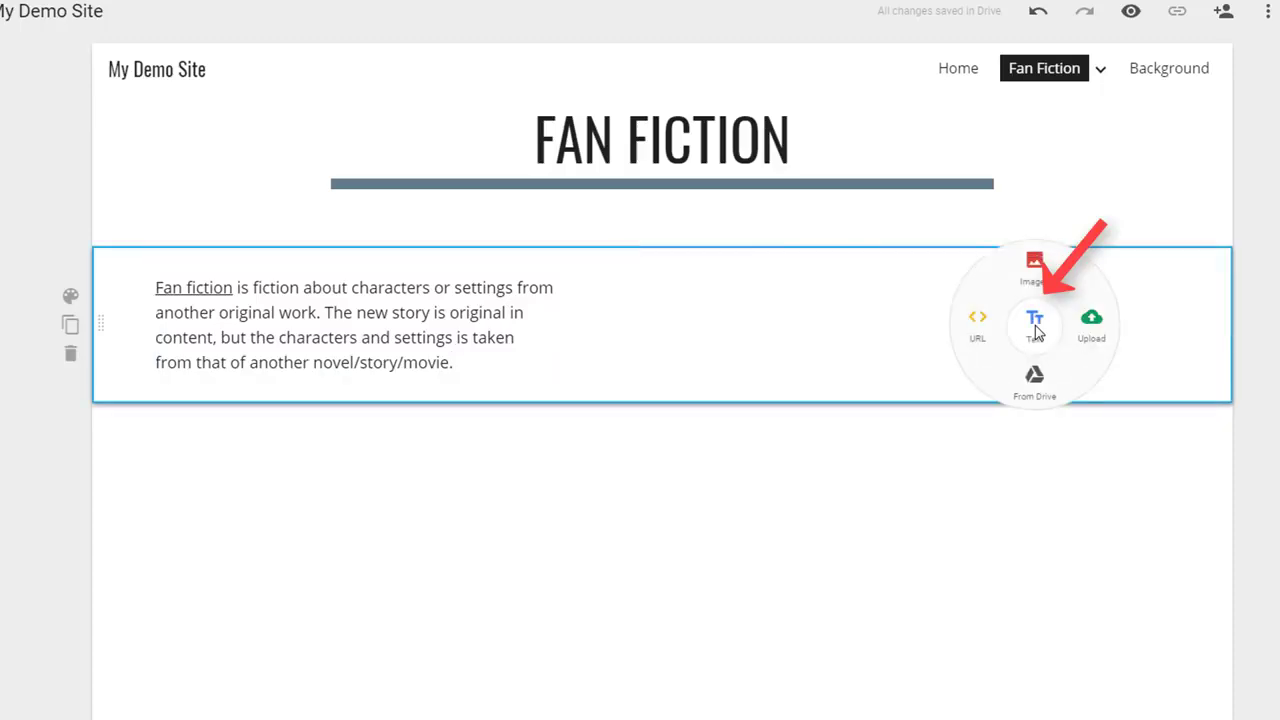
{"action": "left_click", "coordinate": [1033, 270]}
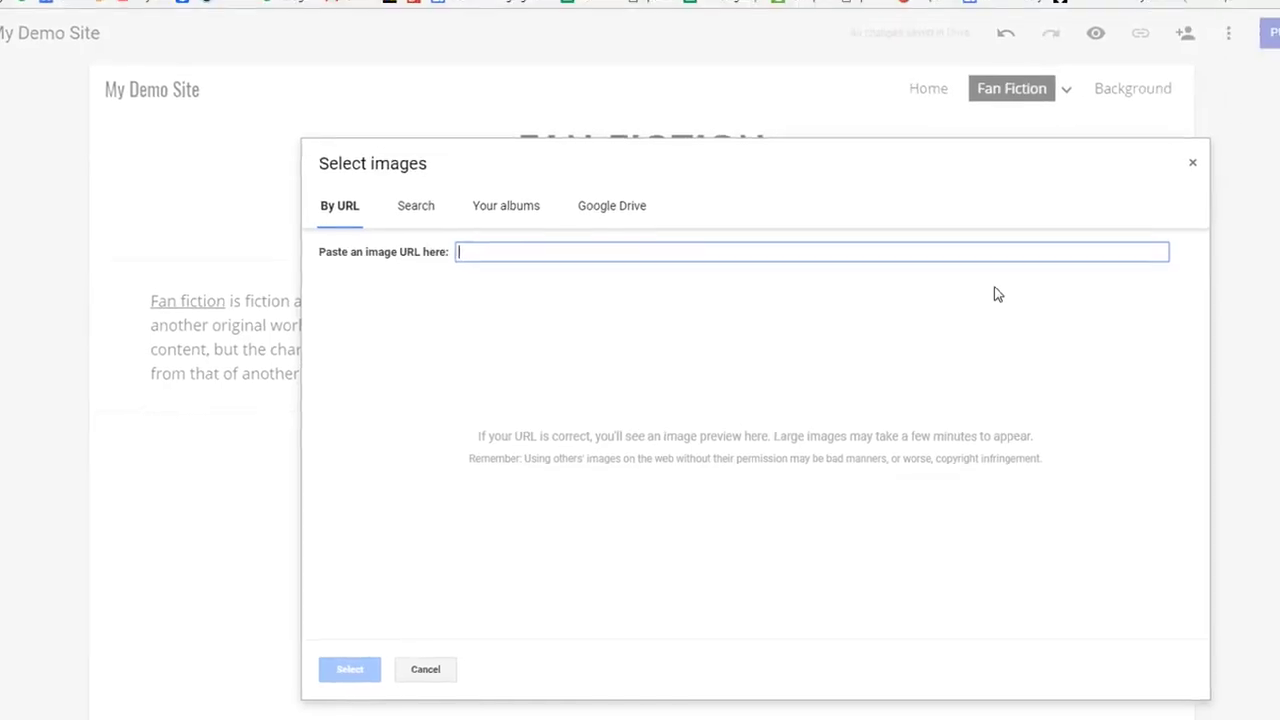
Step: Copy the #fanfics image's web address from Google Images and paste it into the picker
{"action": "left_click", "coordinate": [282, 18]}
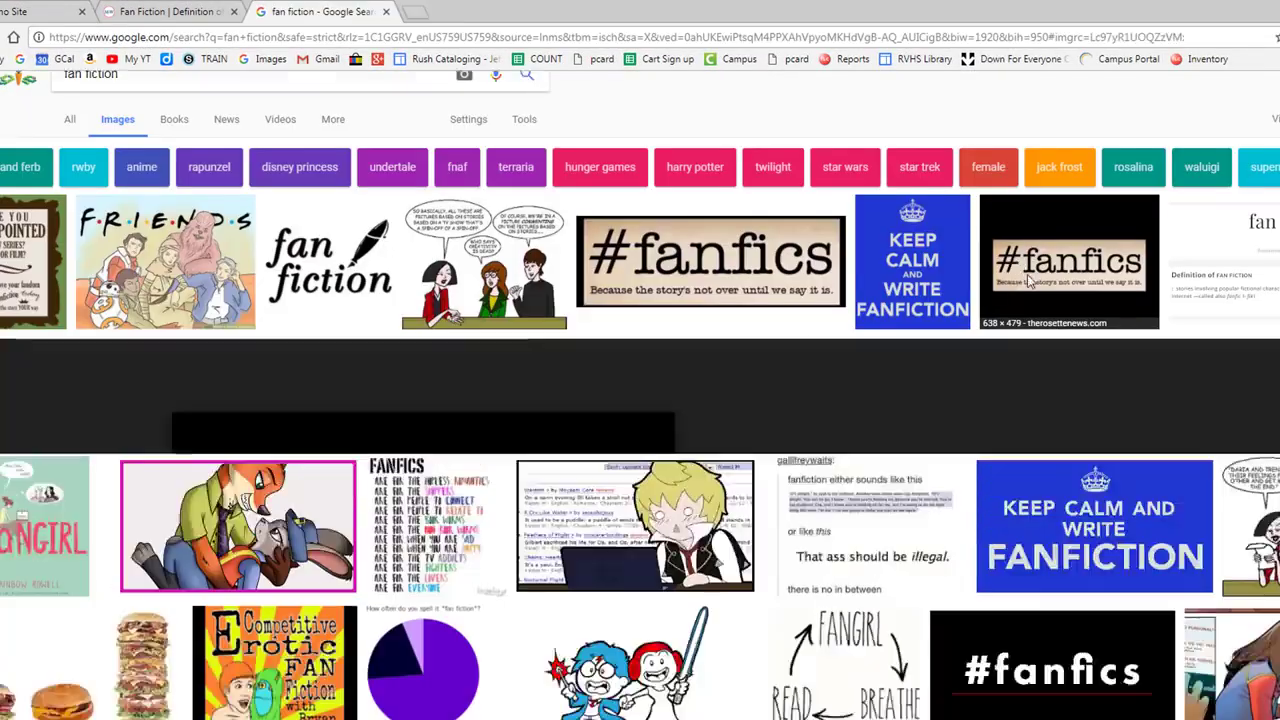
{"action": "left_click", "coordinate": [1030, 282]}
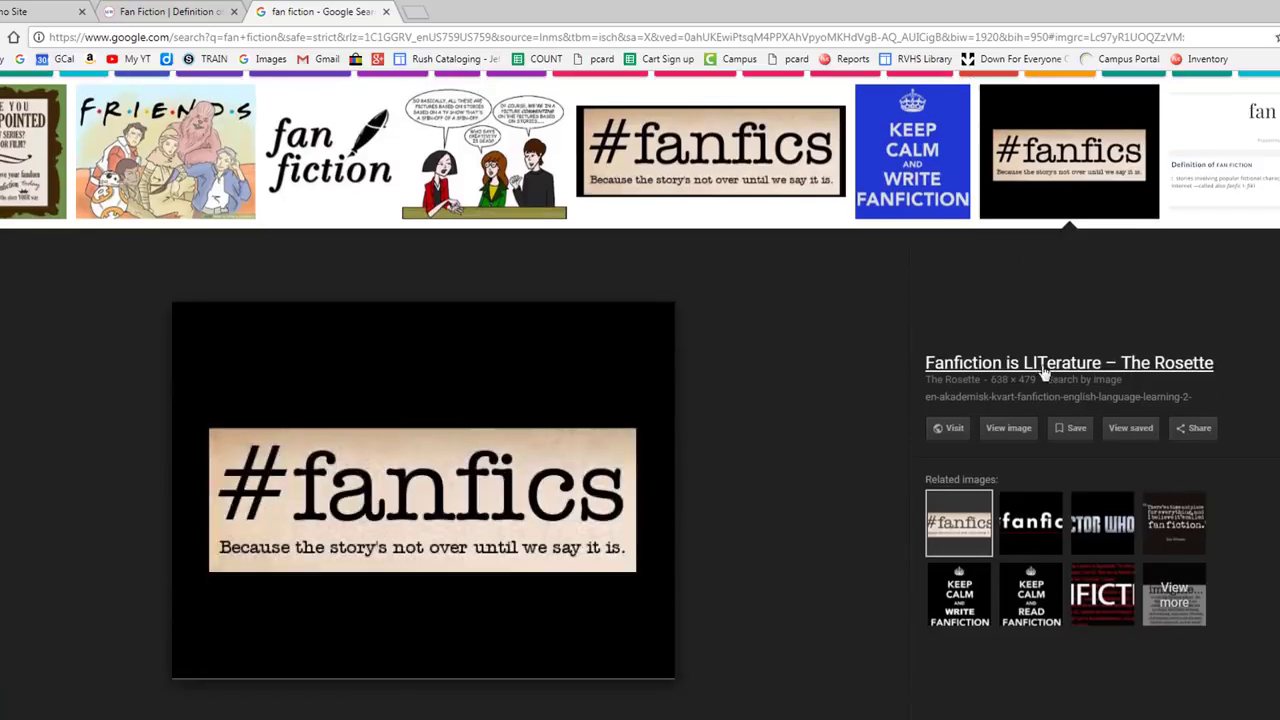
{"action": "right_click", "coordinate": [484, 466]}
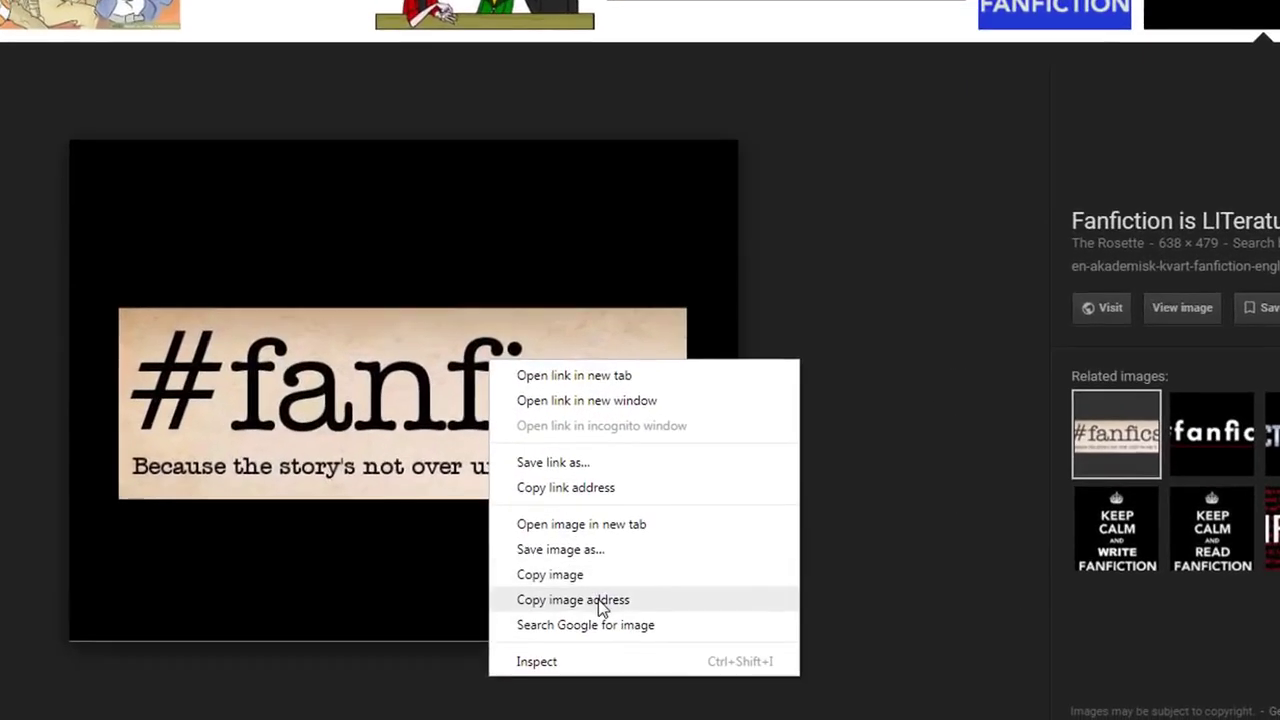
{"action": "left_click", "coordinate": [601, 607]}
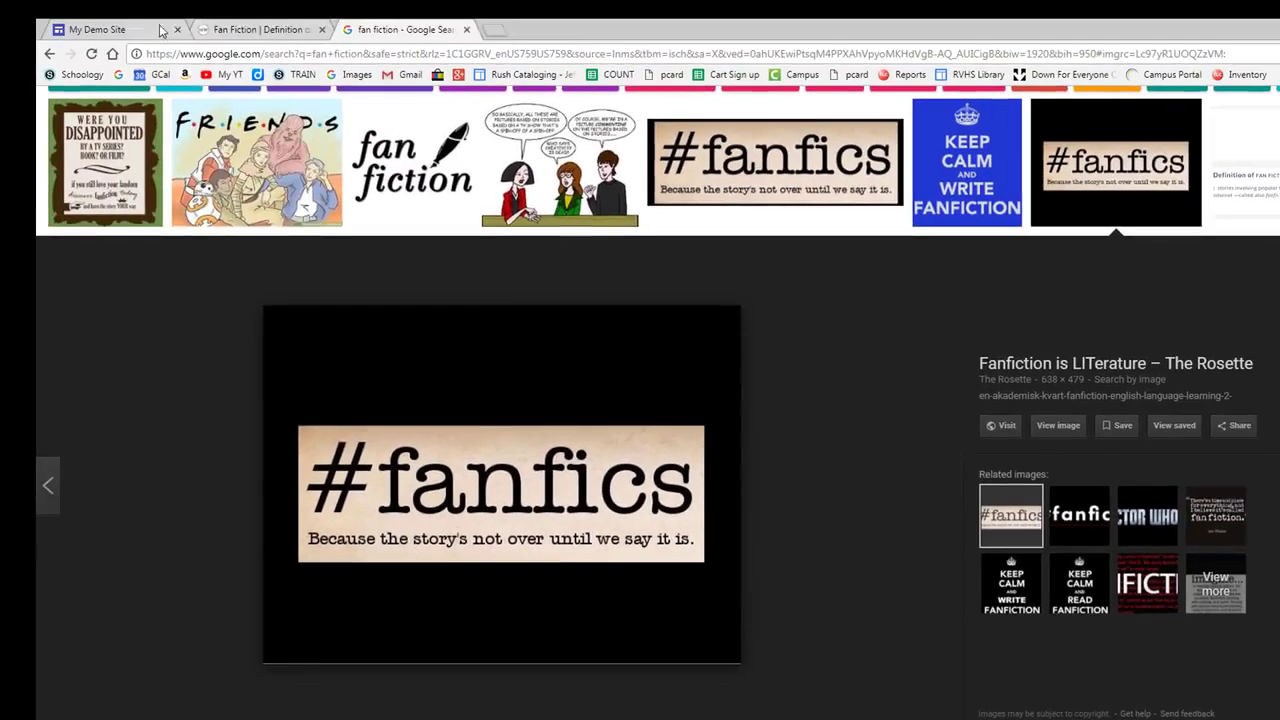
{"action": "left_click", "coordinate": [100, 23]}
{"action": "right_click", "coordinate": [450, 250]}
Step: Drop the pasted address, search images for 'fan fiction', and insert the NYAH! Fanfiction logo
{"action": "left_click", "coordinate": [495, 350]}
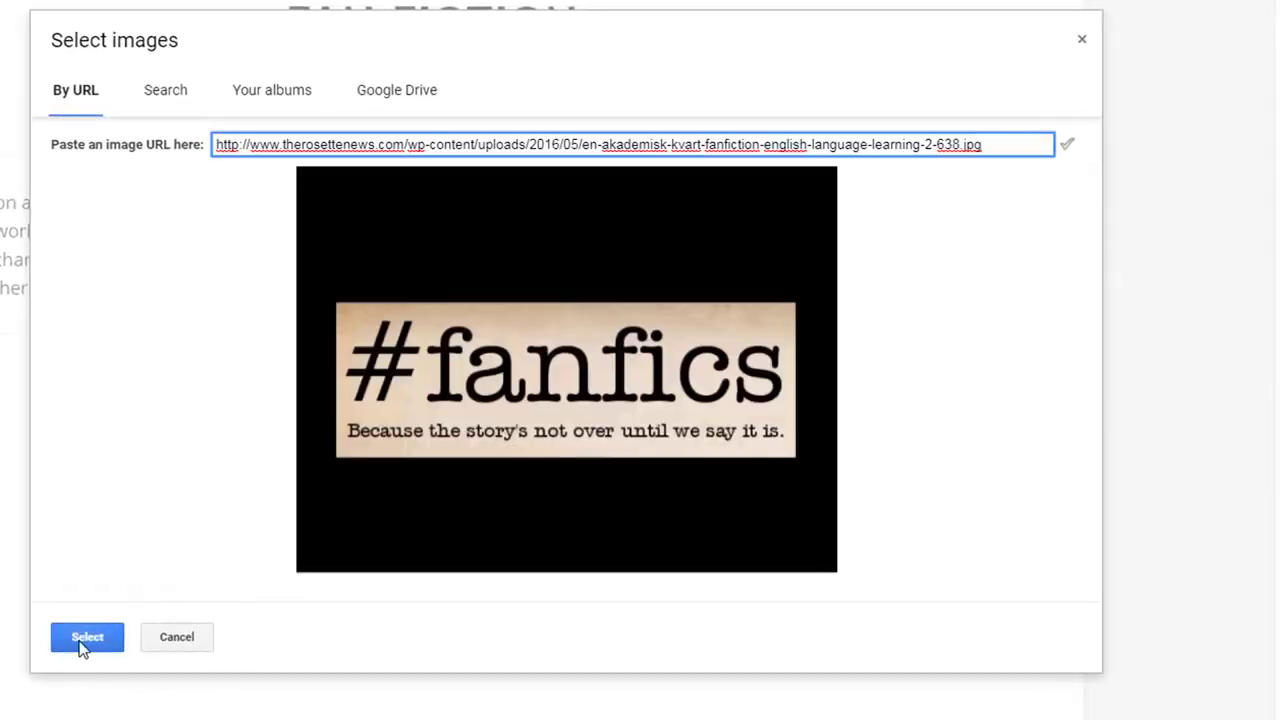
{"action": "left_click_drag", "start_coordinate": [1023, 146], "coordinate": [160, 129]}
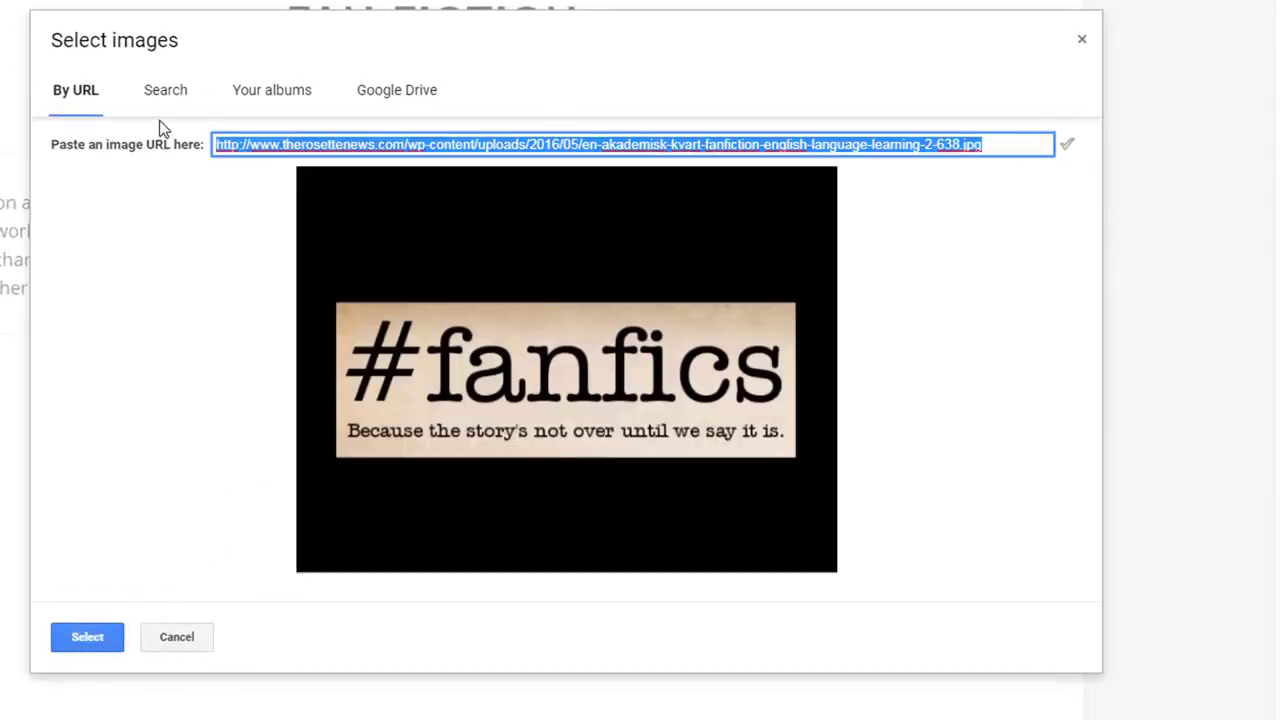
{"action": "key", "text": "BackSpace"}
{"action": "left_click", "coordinate": [177, 100]}
{"action": "type", "text": "fan"}
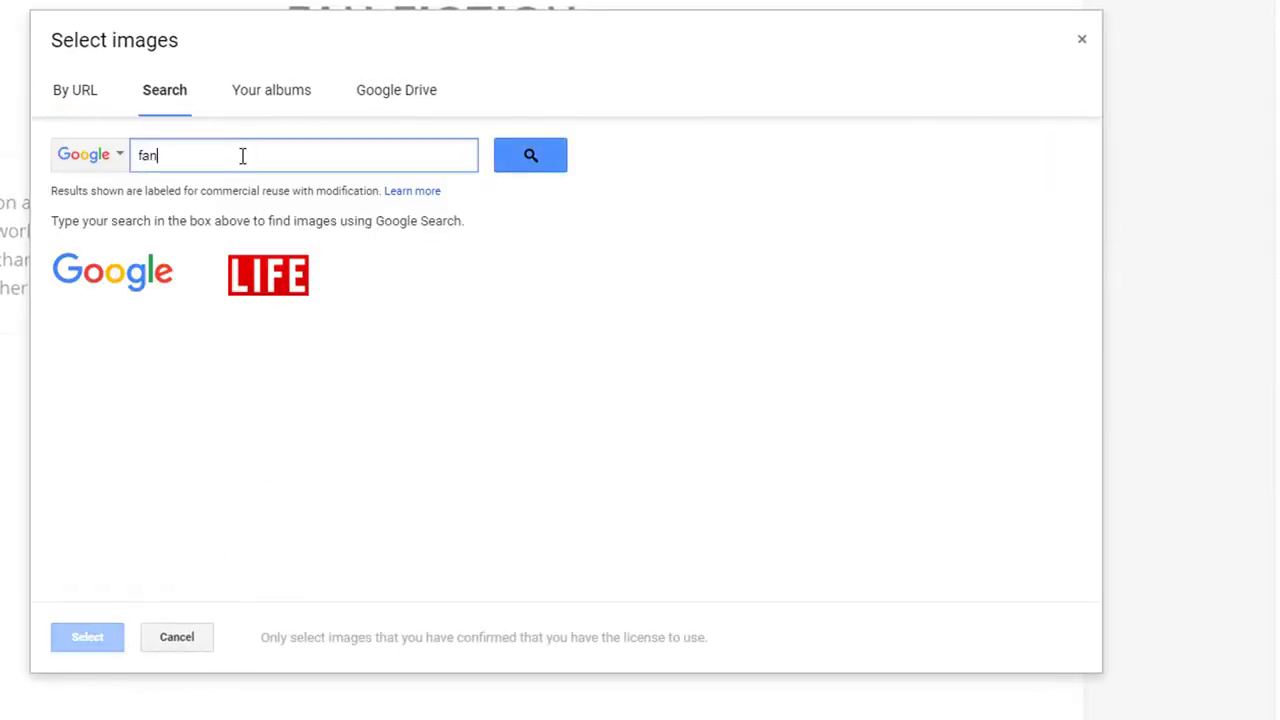
{"action": "type", "text": " fiction"}
{"action": "key", "text": "Return"}
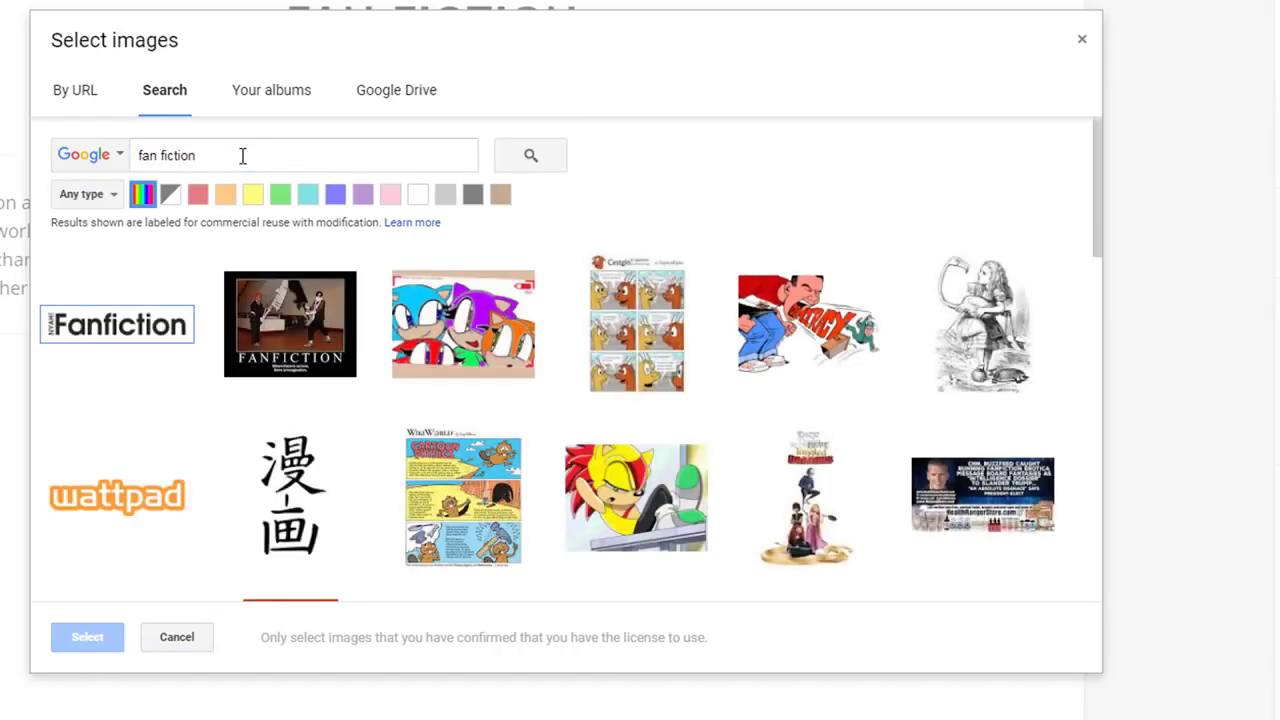
{"action": "left_click", "coordinate": [60, 326]}
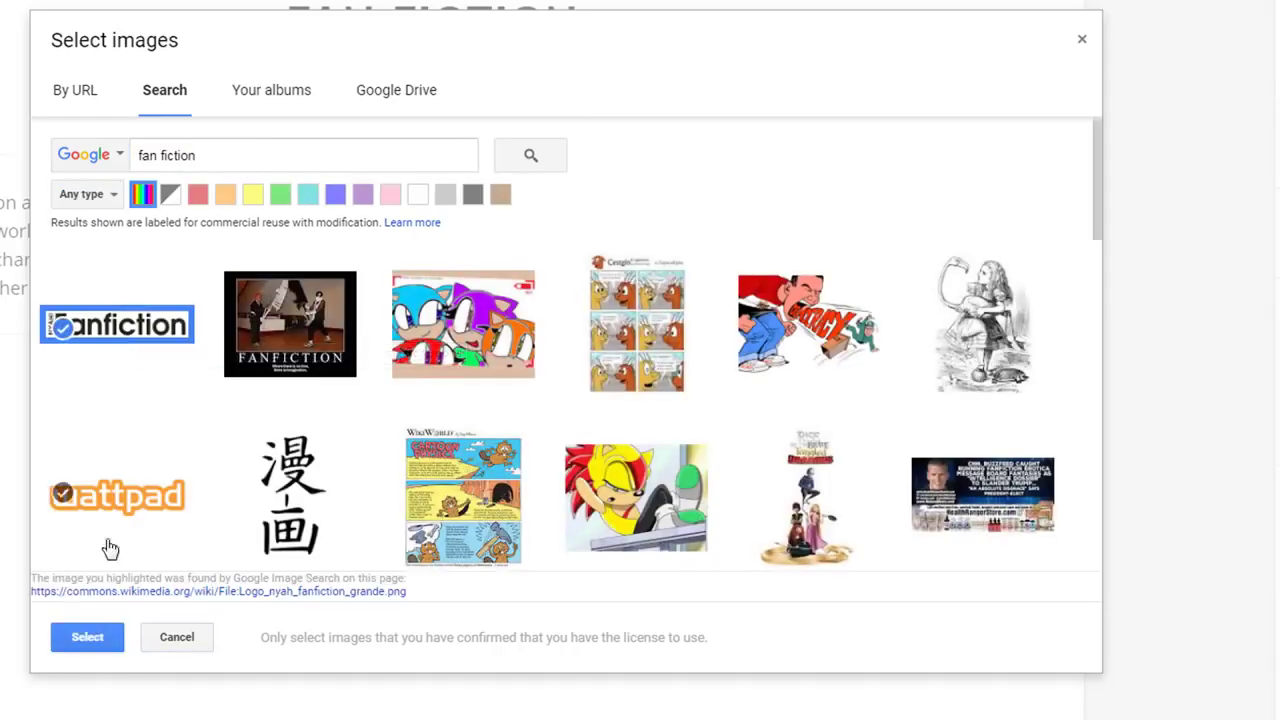
{"action": "left_click", "coordinate": [85, 648]}
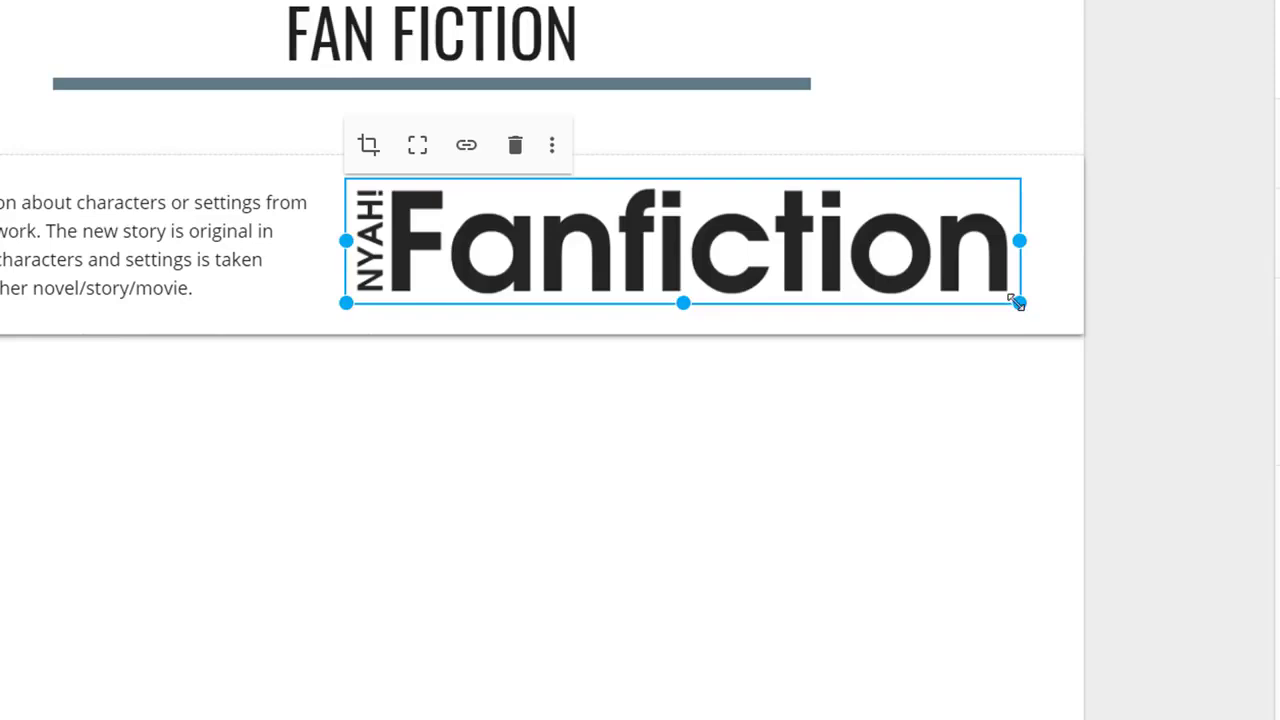
Step: Resize the Fanfiction logo, crop out the NYAH! label, then copy a light-bulb pencil image
{"action": "left_click_drag", "start_coordinate": [1016, 303], "coordinate": [920, 301]}
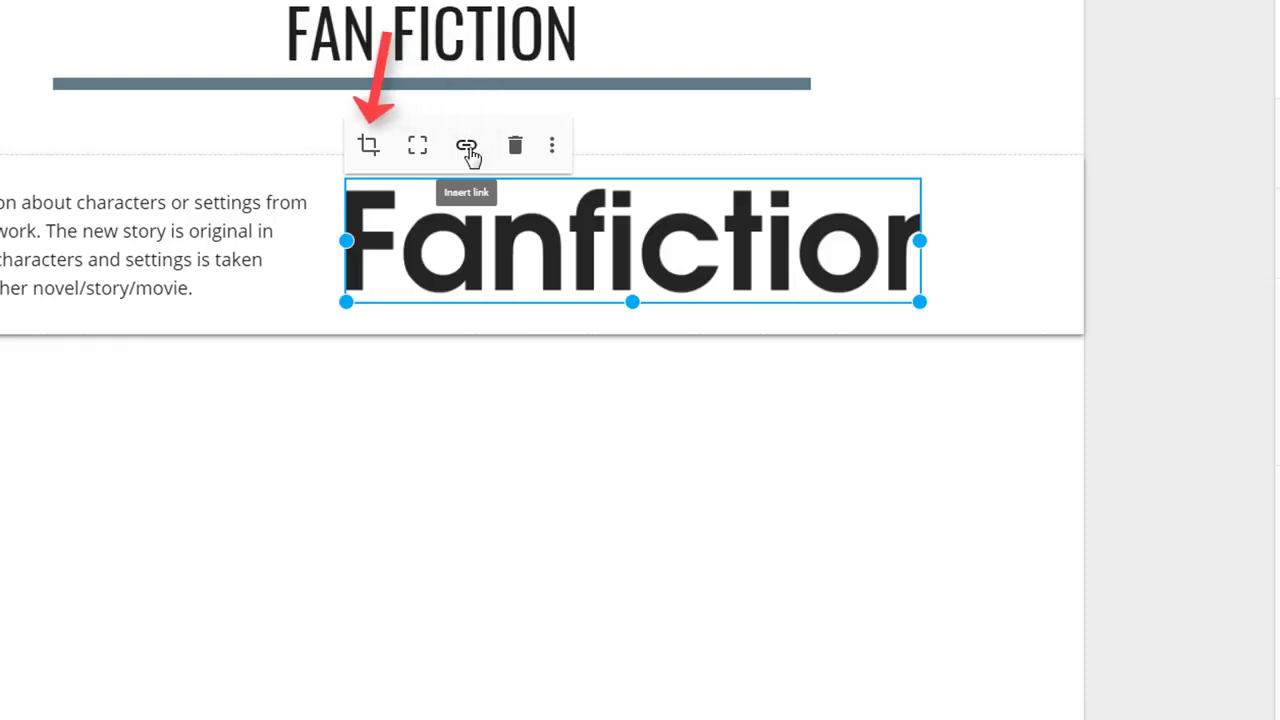
{"action": "left_click", "coordinate": [367, 148]}
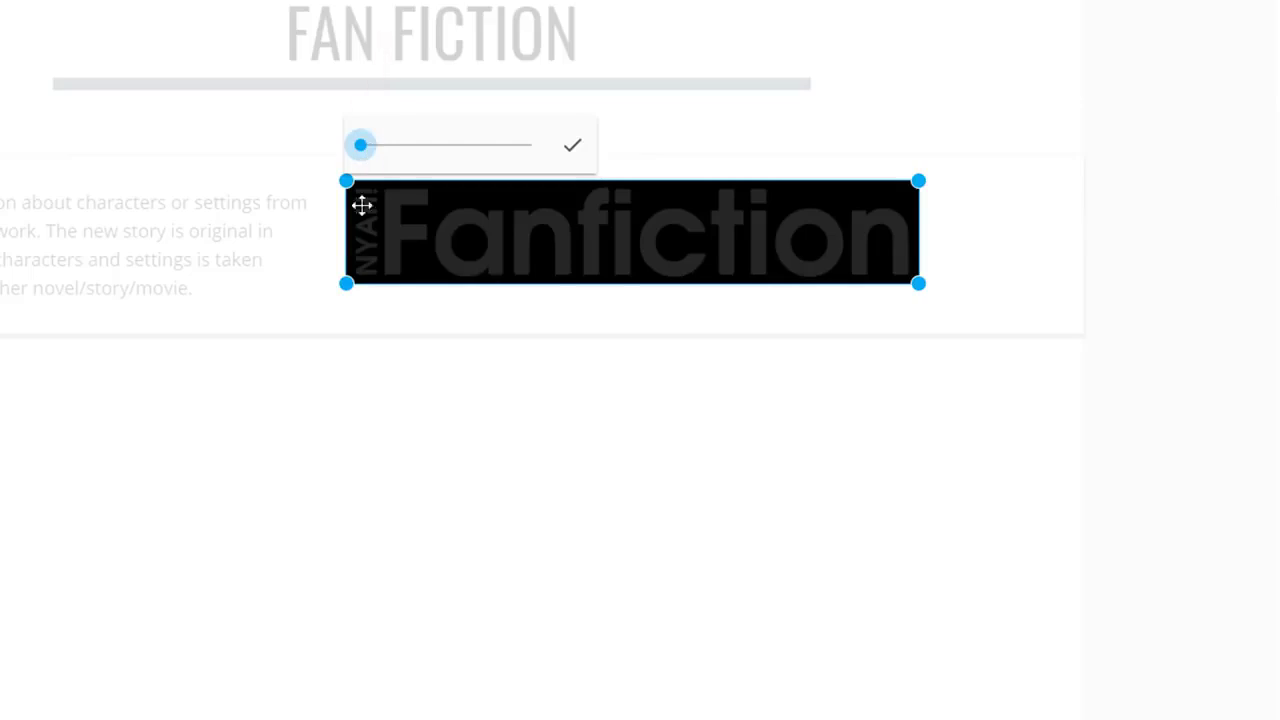
{"action": "left_click_drag", "start_coordinate": [918, 284], "coordinate": [949, 257]}
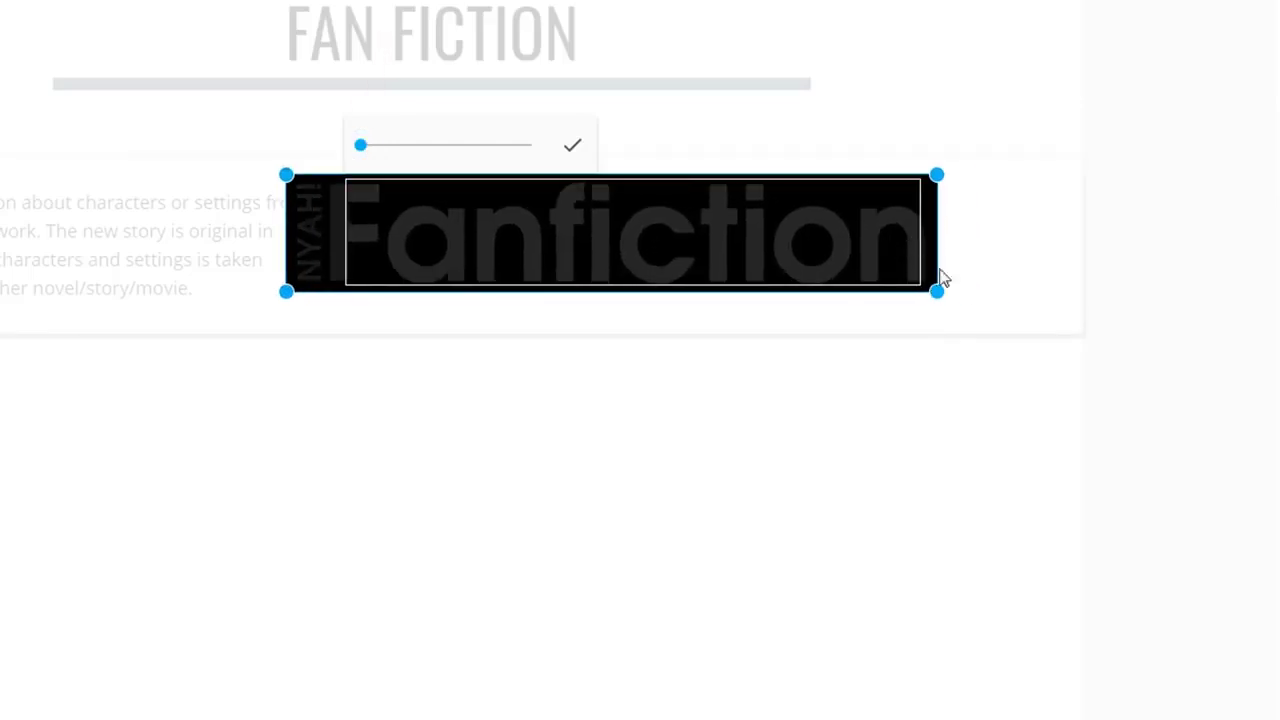
{"action": "left_click", "coordinate": [572, 145]}
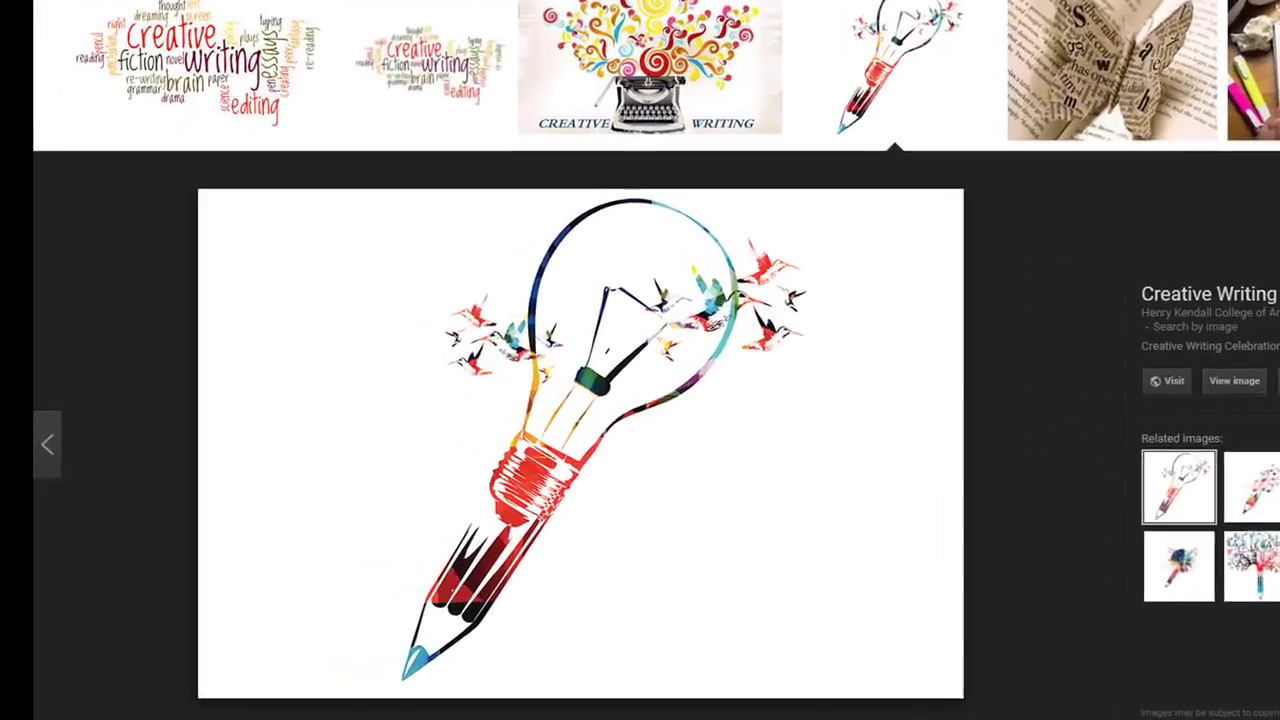
{"action": "right_click", "coordinate": [626, 364]}
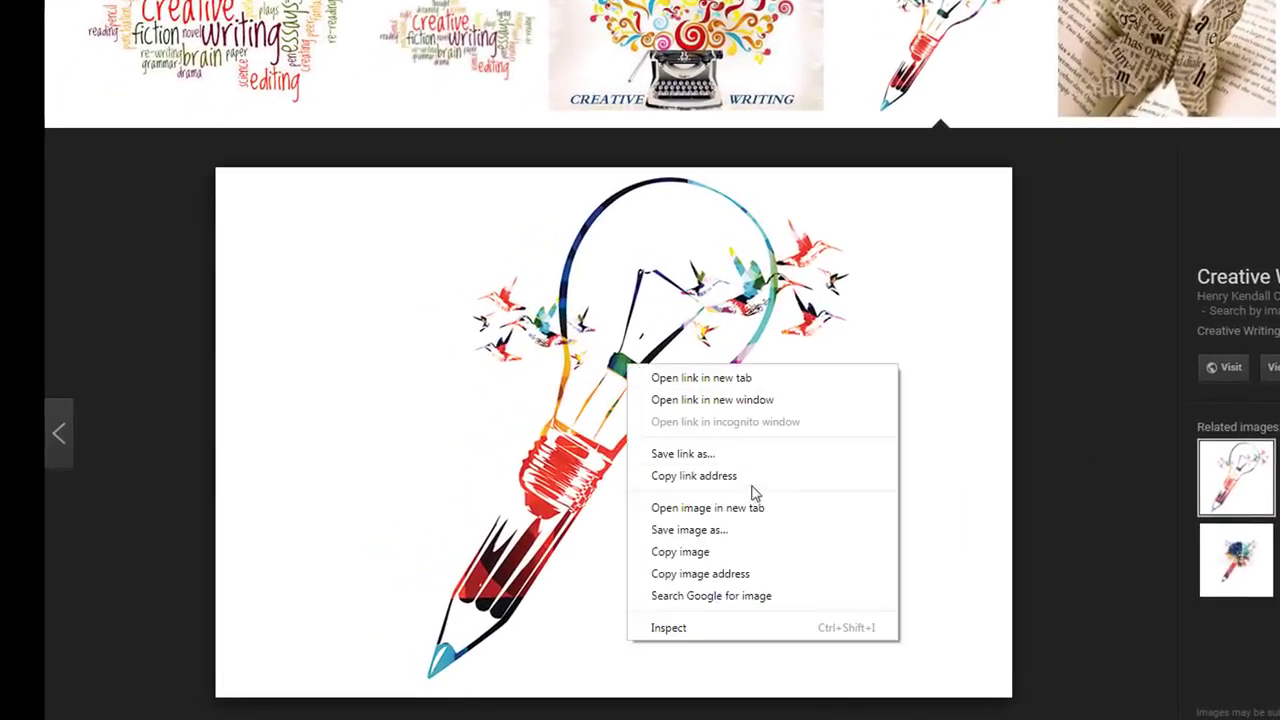
{"action": "left_click", "coordinate": [683, 552]}
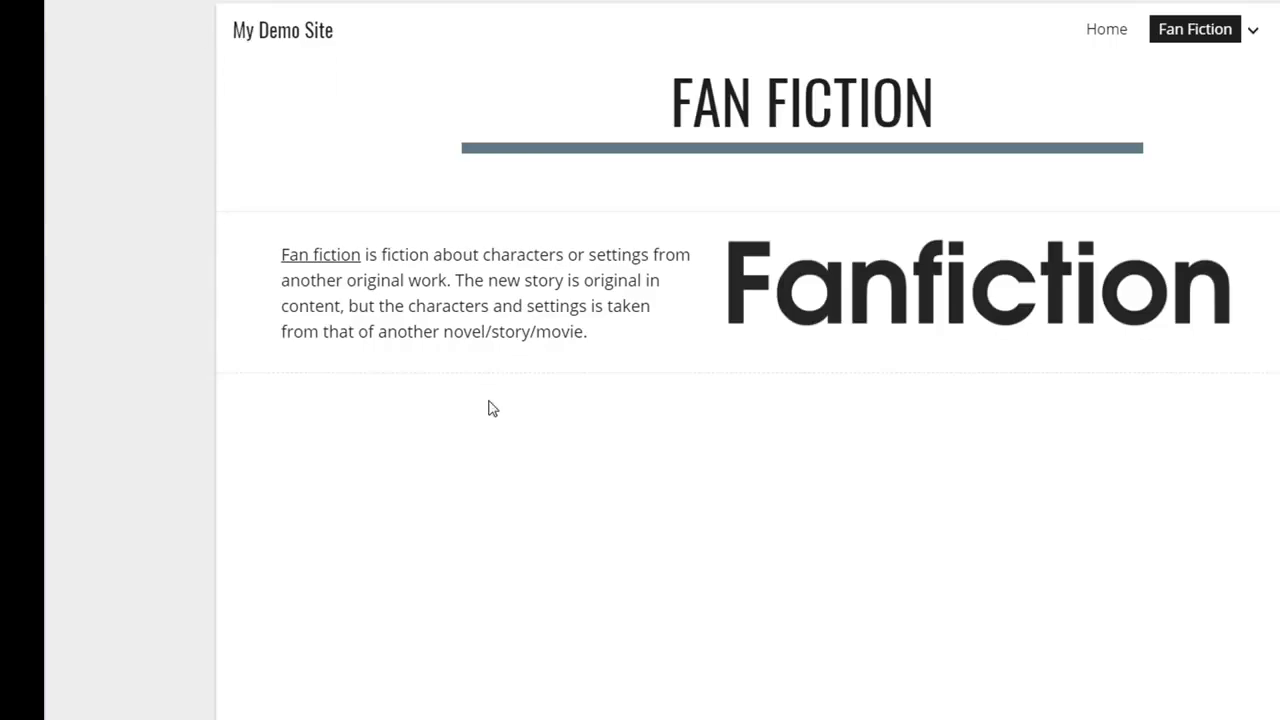
Step: Paste the light-bulb pencil image into the page and drag in the colourful pen illustration
{"action": "right_click", "coordinate": [594, 482]}
{"action": "key", "text": "Escape"}
{"action": "key", "text": "ctrl+v"}
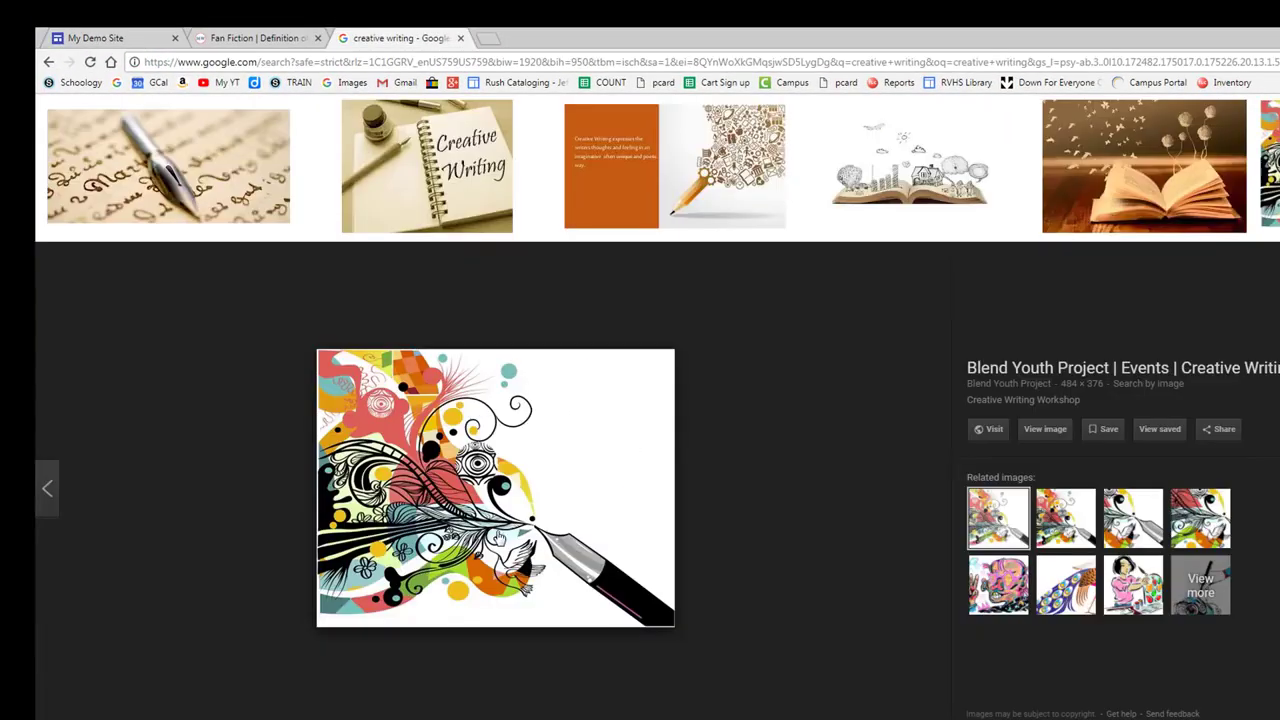
{"action": "left_click_drag", "start_coordinate": [490, 485], "coordinate": [940, 556]}
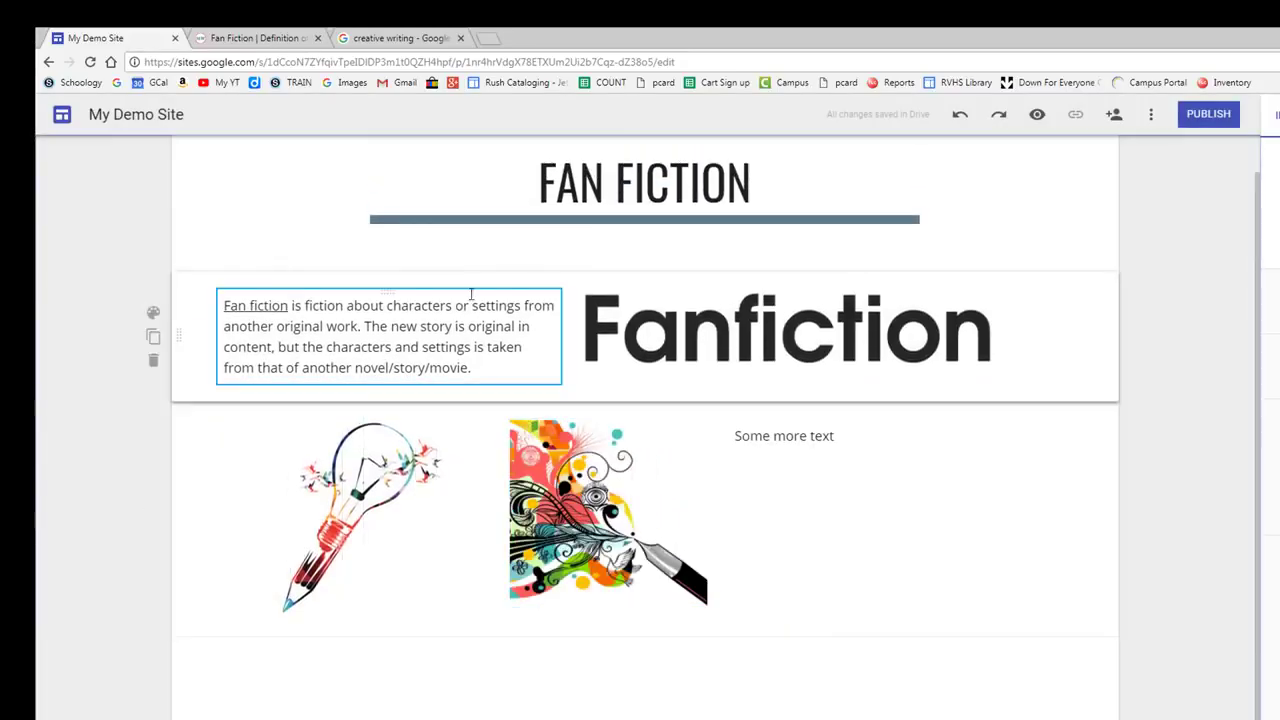
Step: Move the definition text into the image row and 'Some more text' beside the Fanfiction logo
{"action": "left_click_drag", "start_coordinate": [385, 290], "coordinate": [354, 651]}
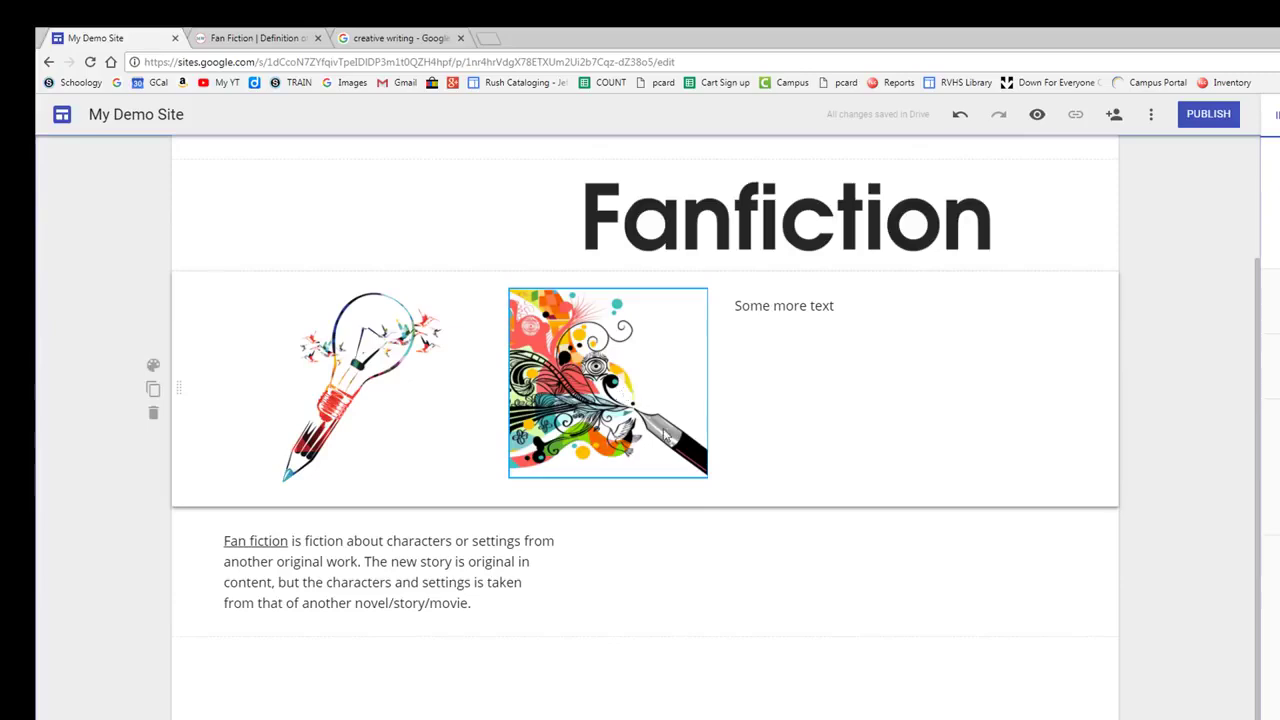
{"action": "mouse_move", "coordinate": [664, 432]}
{"action": "left_mouse_down"}
{"action": "mouse_move", "coordinate": [845, 560]}
{"action": "mouse_move", "coordinate": [610, 390]}
{"action": "left_mouse_up"}
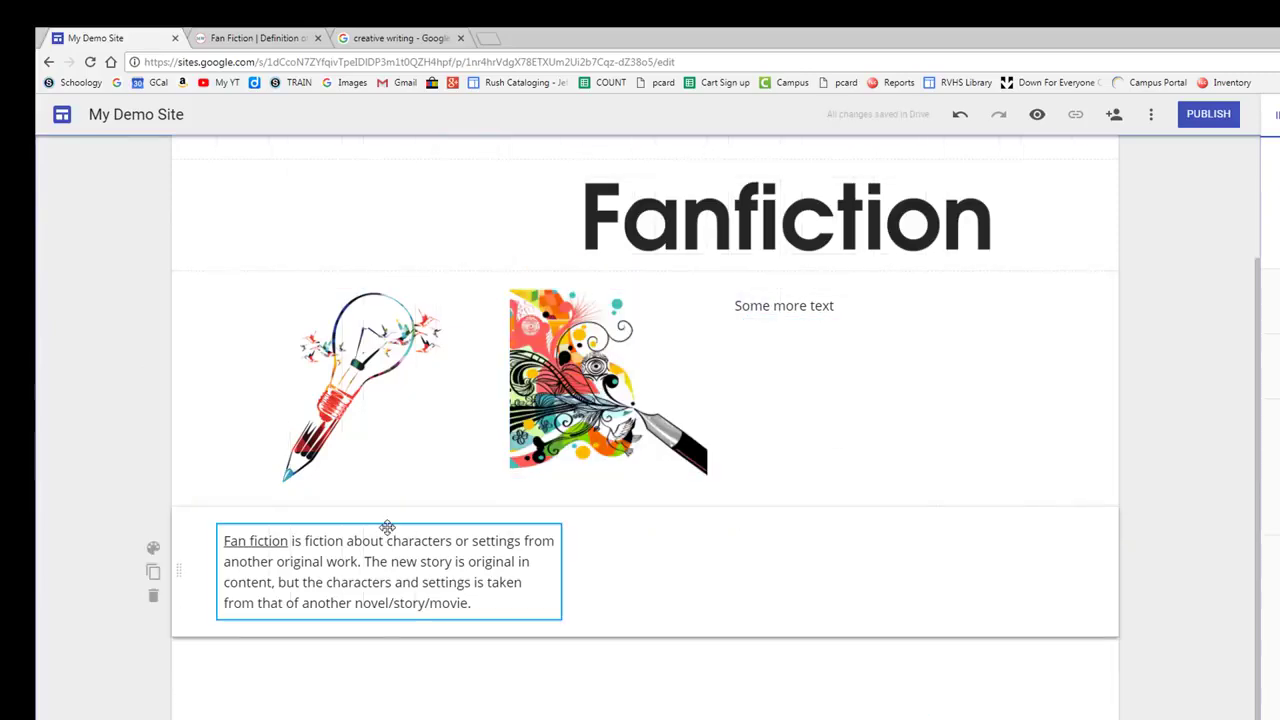
{"action": "left_click_drag", "start_coordinate": [387, 527], "coordinate": [636, 494]}
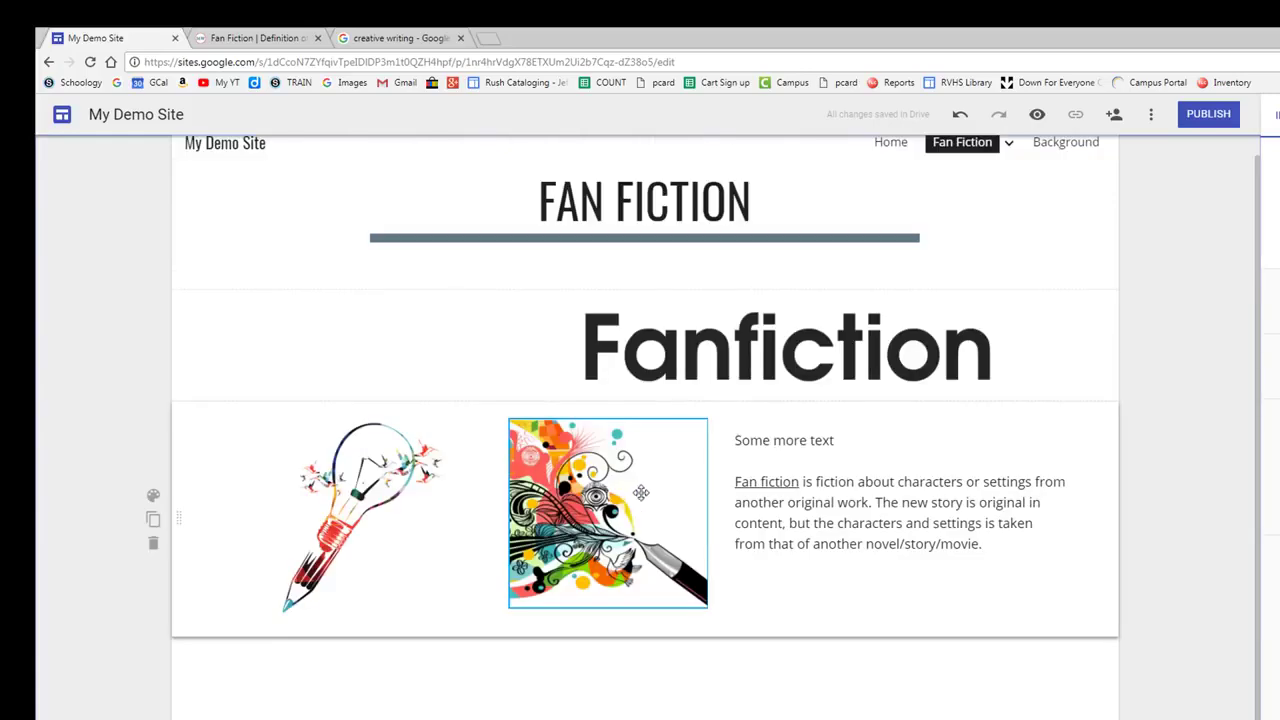
{"action": "left_click", "coordinate": [814, 443]}
{"action": "left_click_drag", "start_coordinate": [898, 425], "coordinate": [400, 345]}
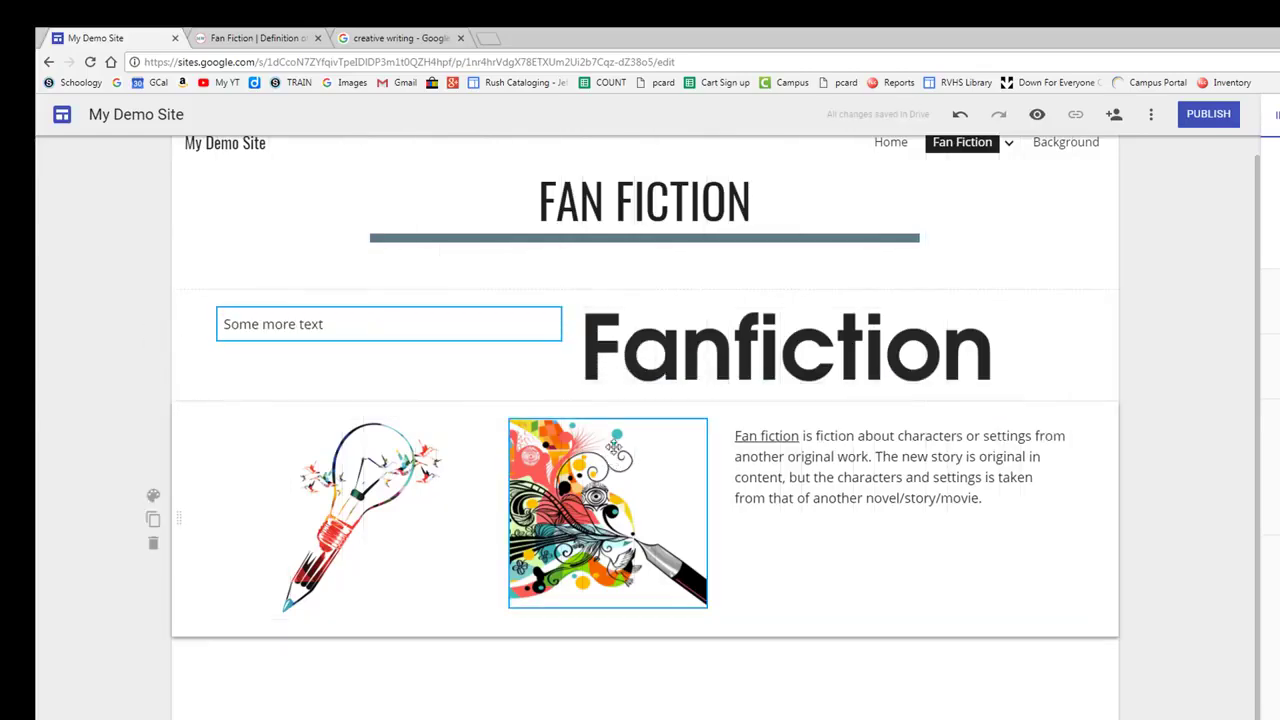
Step: Shift the pen illustration into the right column, beside the definition text
{"action": "left_click", "coordinate": [616, 428]}
{"action": "left_click_drag", "start_coordinate": [612, 450], "coordinate": [592, 478]}
{"action": "scroll", "coordinate": [884, 472], "scroll_direction": "down", "scroll_amount": 2}
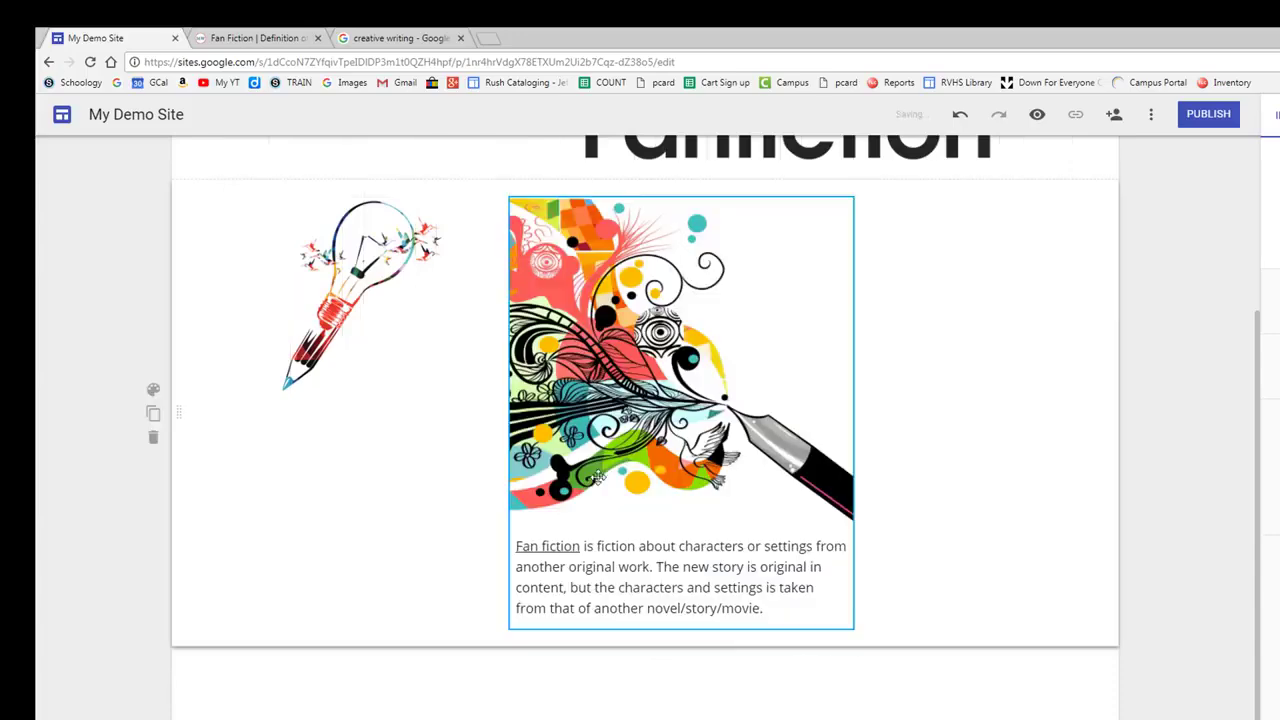
{"action": "left_click", "coordinate": [850, 477]}
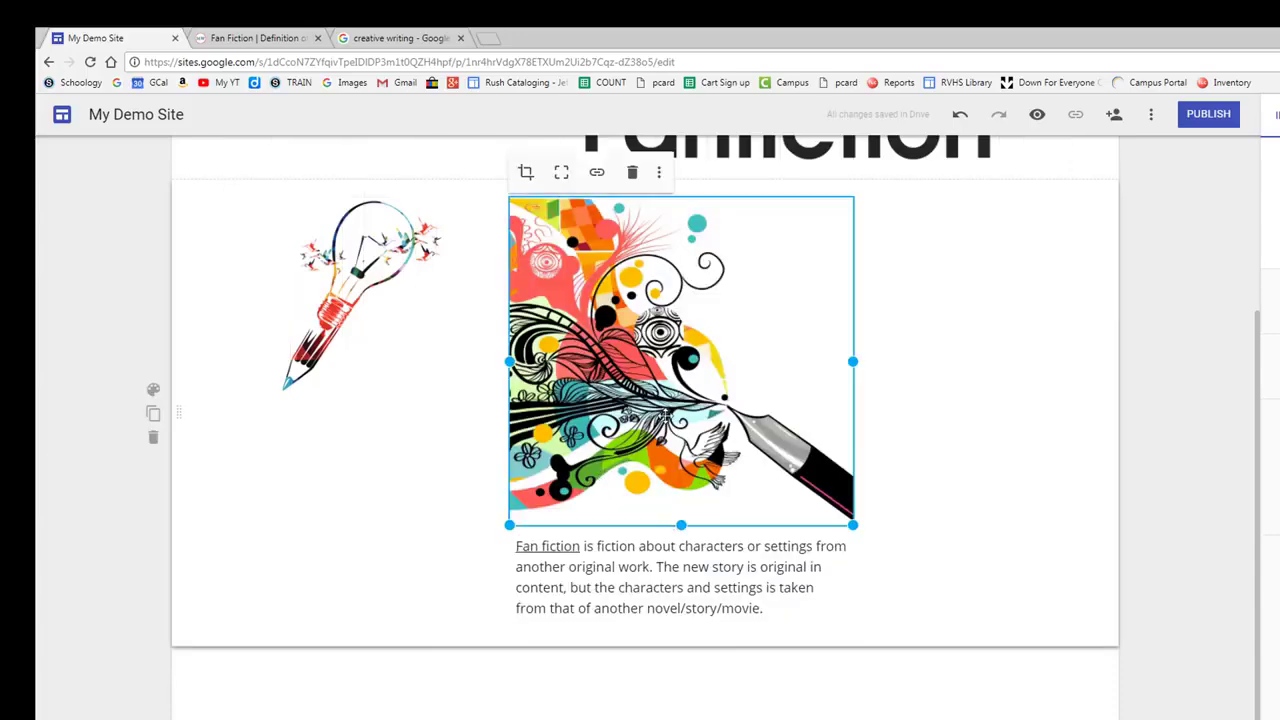
{"action": "left_click_drag", "start_coordinate": [850, 477], "coordinate": [967, 424]}
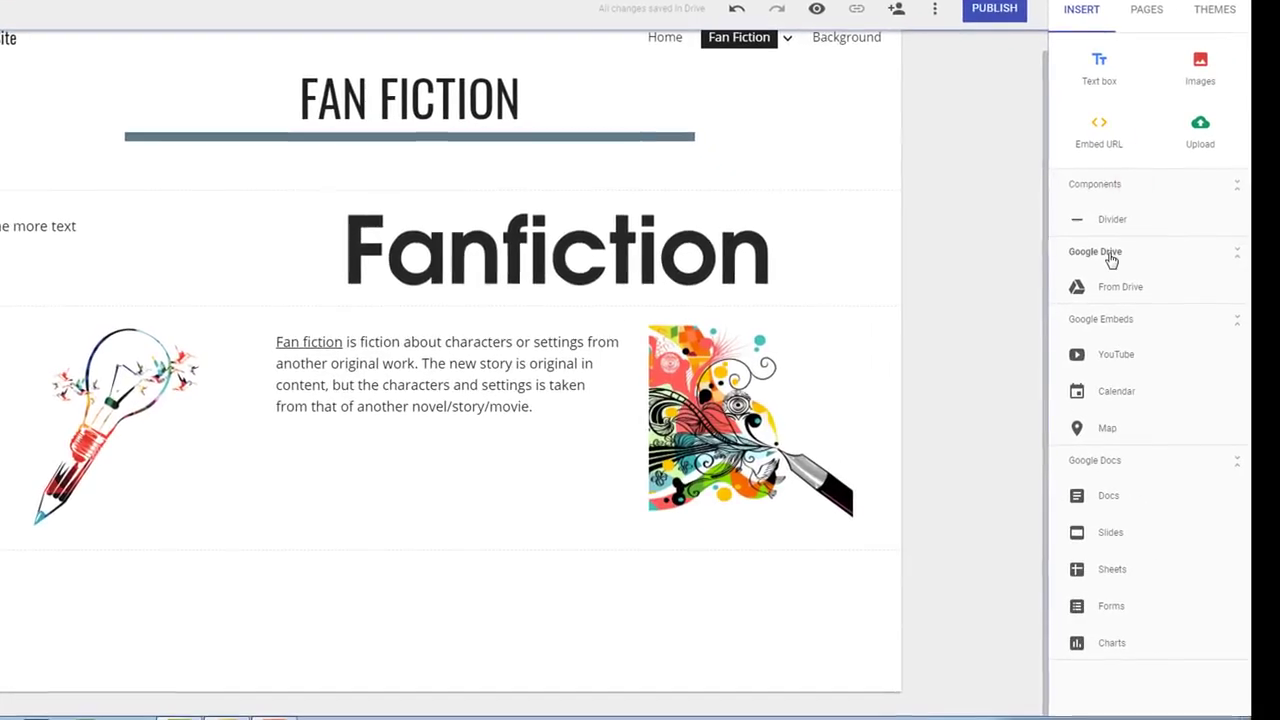
Step: Add a divider under the image row and a text box reading 'Another bit of interesting info.'
{"action": "left_click", "coordinate": [1117, 229]}
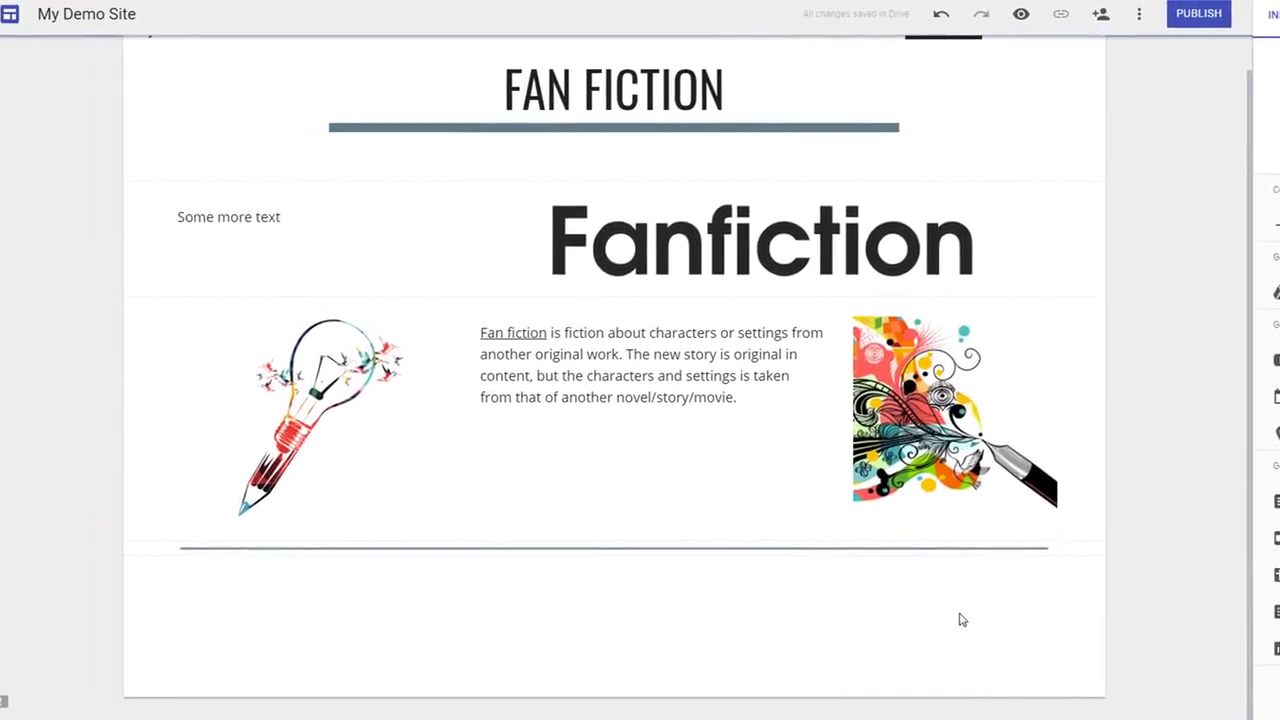
{"action": "double_click", "coordinate": [536, 528]}
{"action": "type", "text": "Another"}
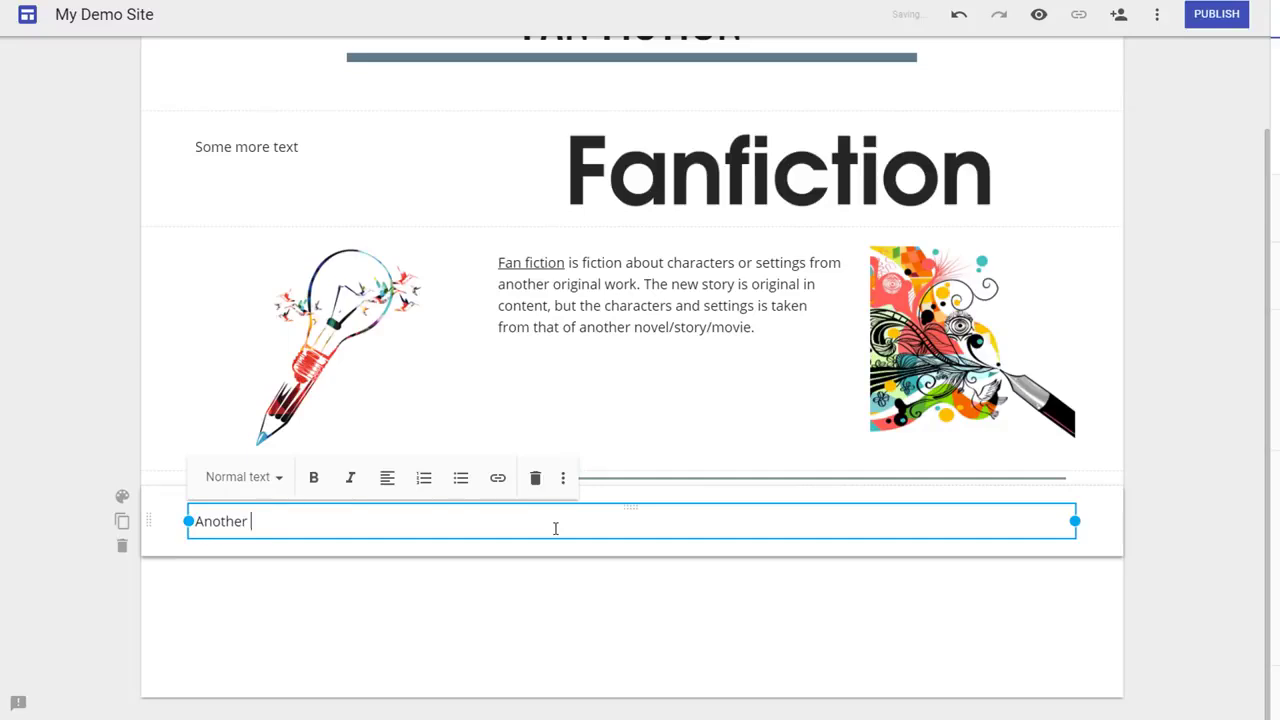
{"action": "type", "text": " bit of interesting info."}
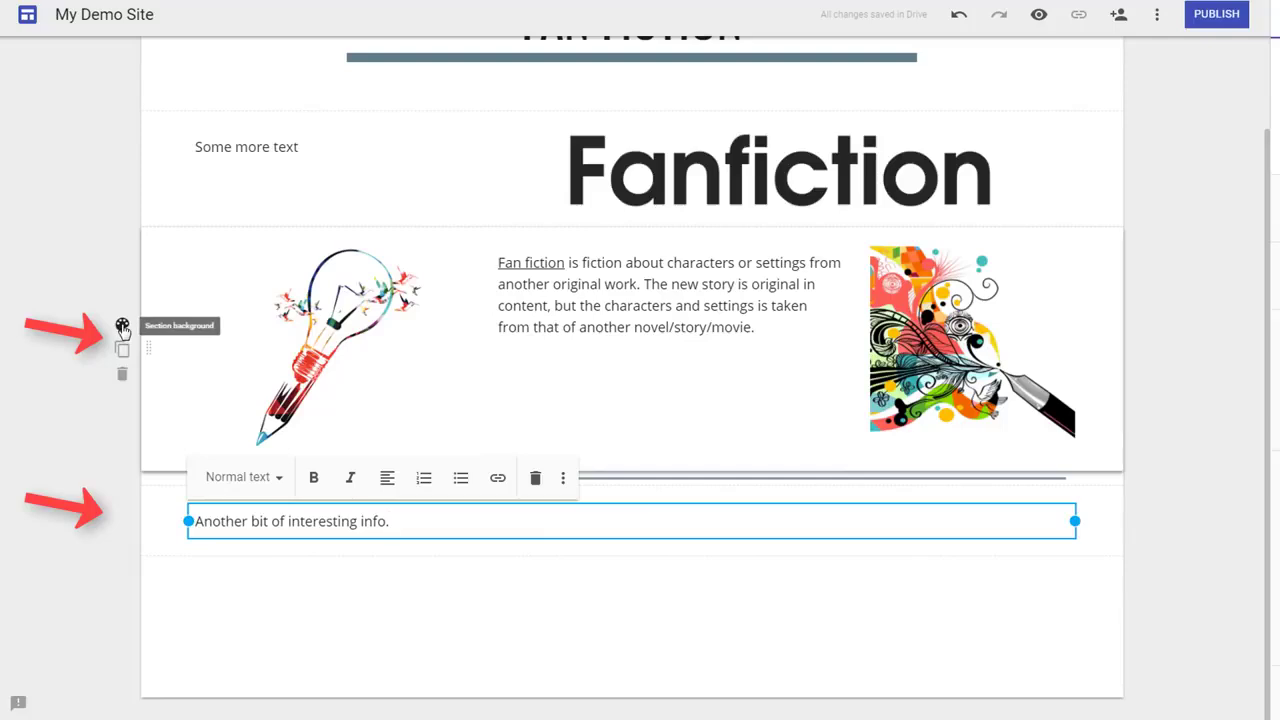
Step: Set the image row to Emphasis 2 and the info section to a sunset-over-water photo background
{"action": "left_click", "coordinate": [123, 327]}
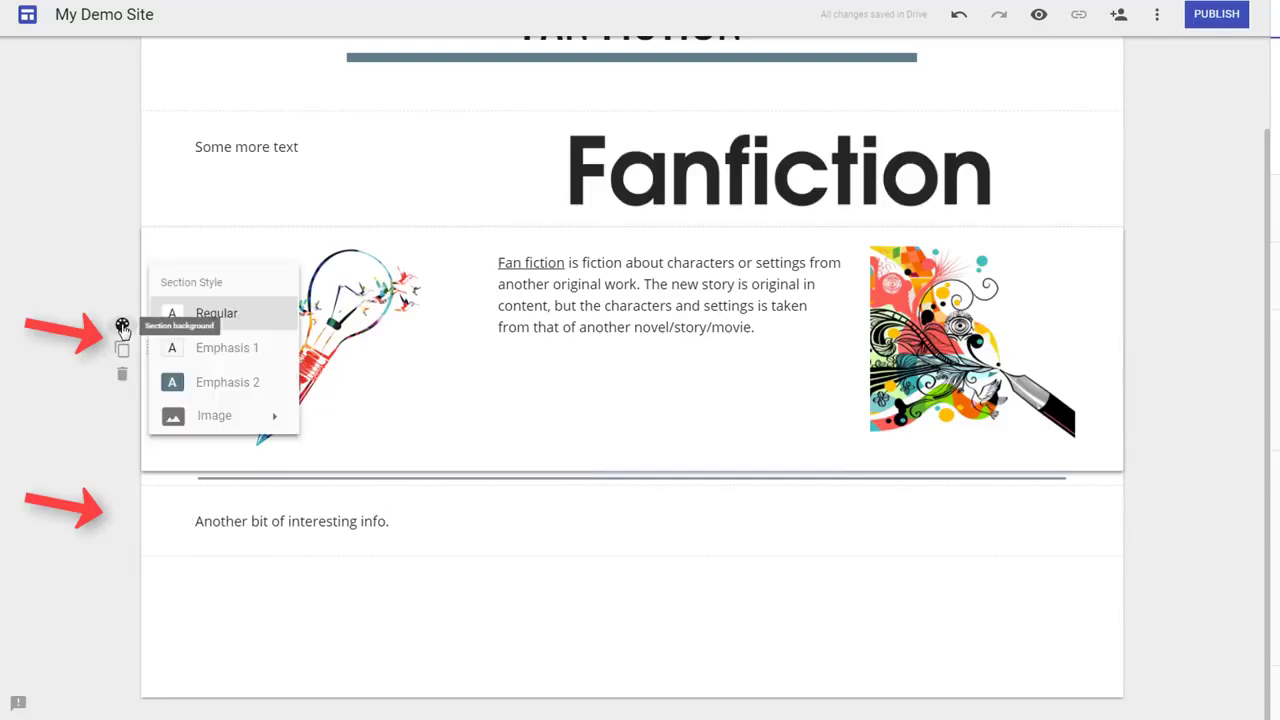
{"action": "left_click", "coordinate": [210, 390]}
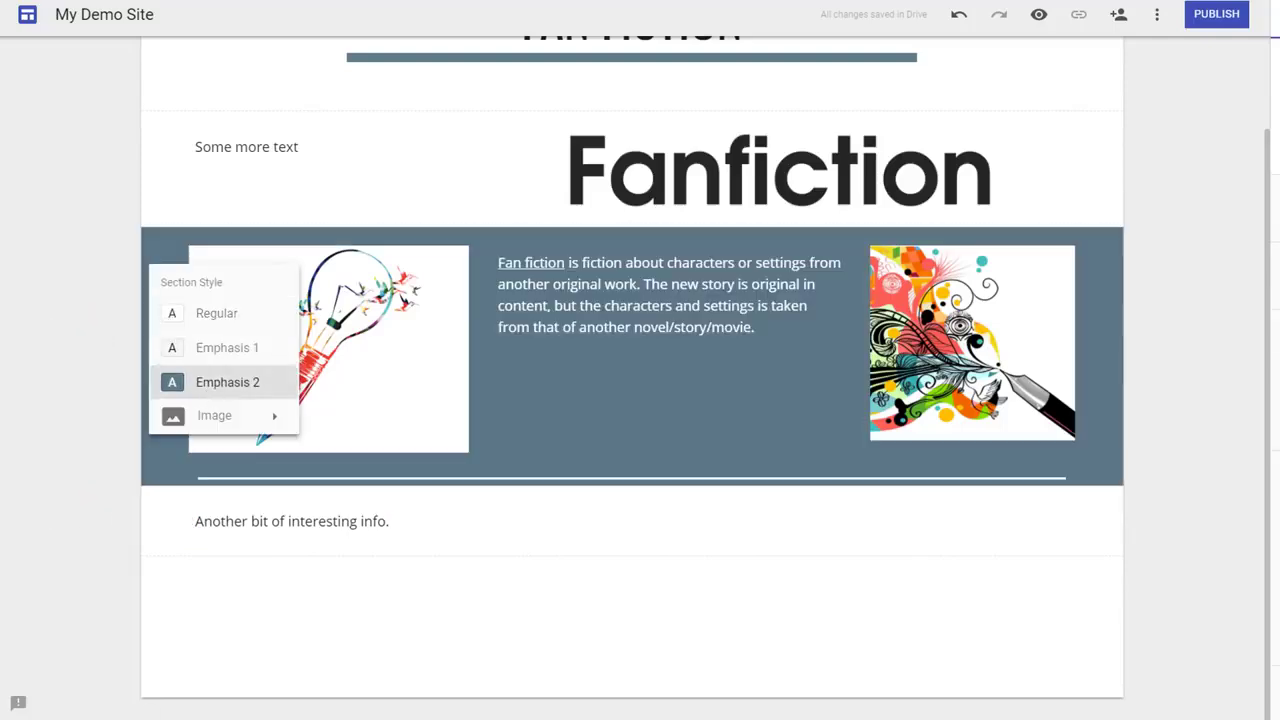
{"action": "mouse_move", "coordinate": [140, 525]}
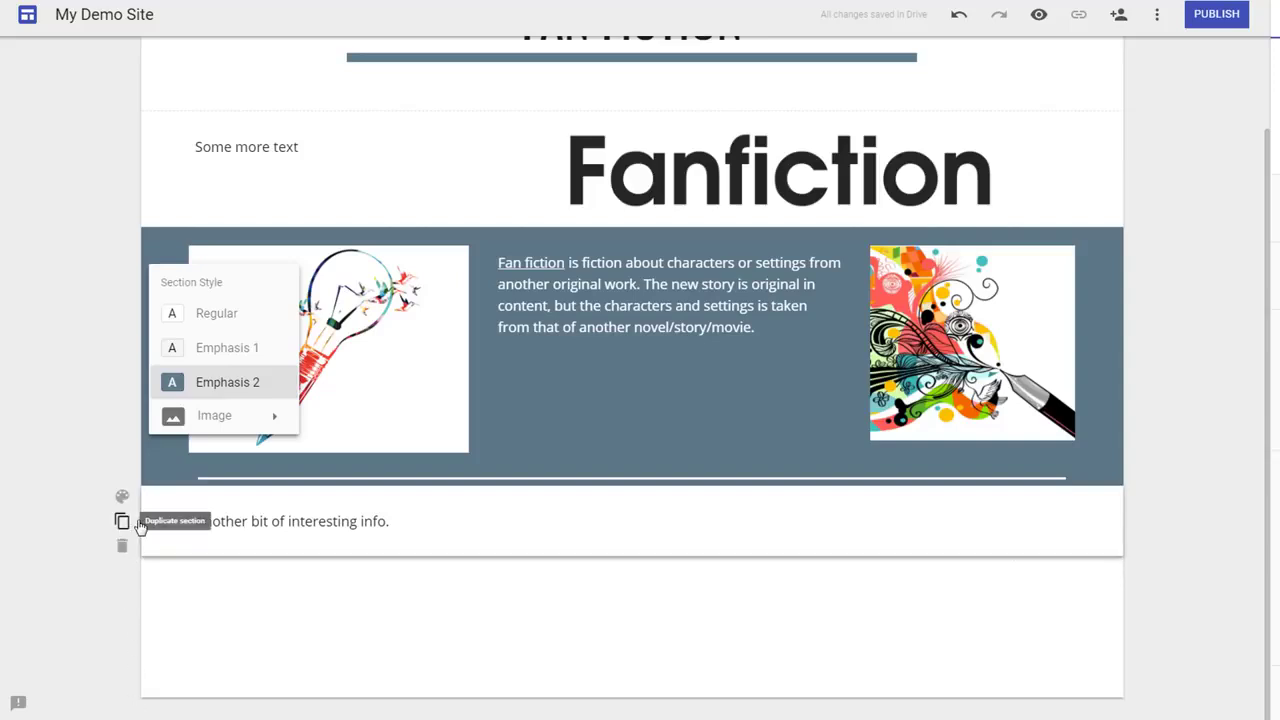
{"action": "left_click", "coordinate": [122, 496]}
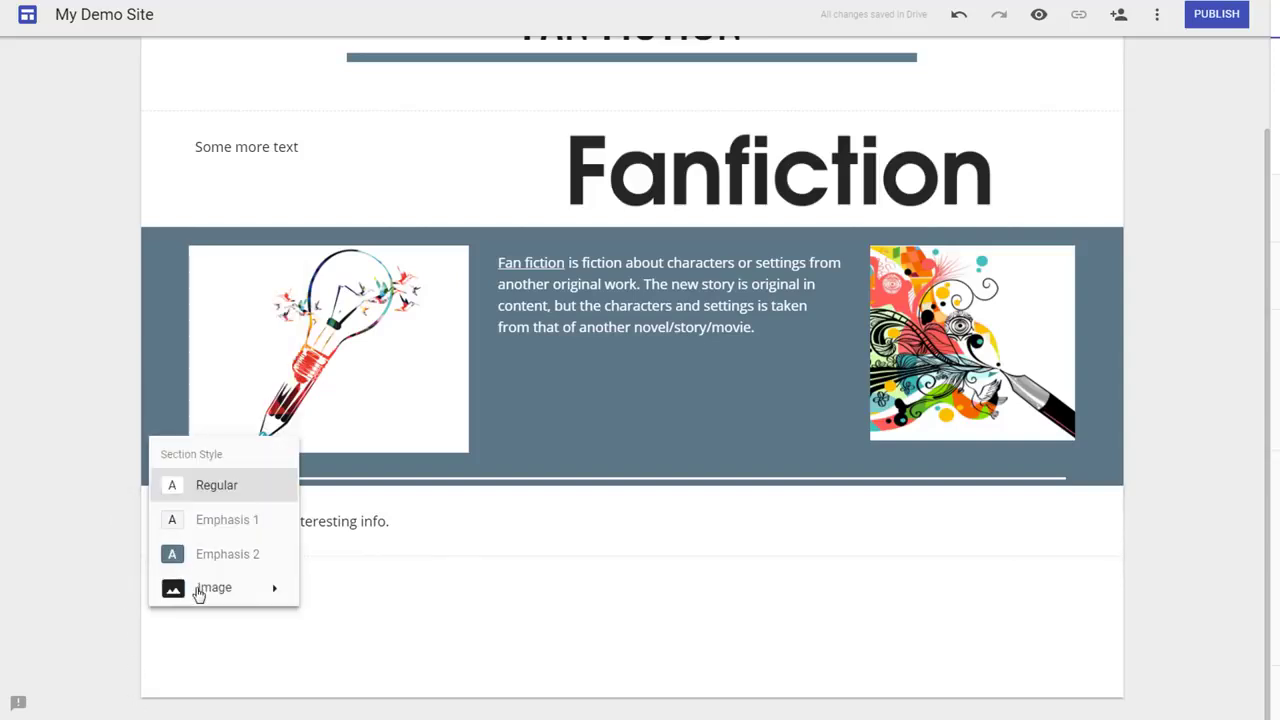
{"action": "mouse_move", "coordinate": [200, 592]}
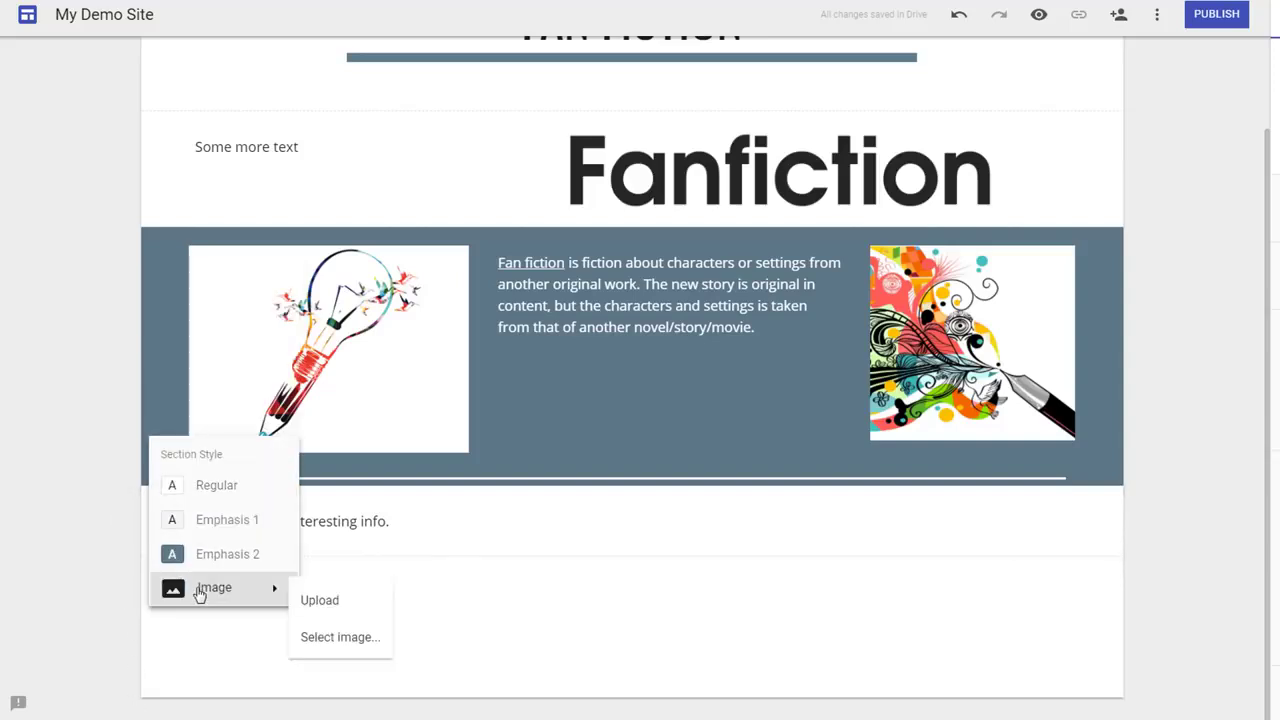
{"action": "left_click", "coordinate": [363, 640]}
{"action": "key", "text": "Return"}
{"action": "scroll", "coordinate": [677, 345], "scroll_direction": "down", "scroll_amount": 3}
{"action": "left_click", "coordinate": [677, 345]}
{"action": "scroll", "coordinate": [677, 345], "scroll_direction": "up", "scroll_amount": 2}
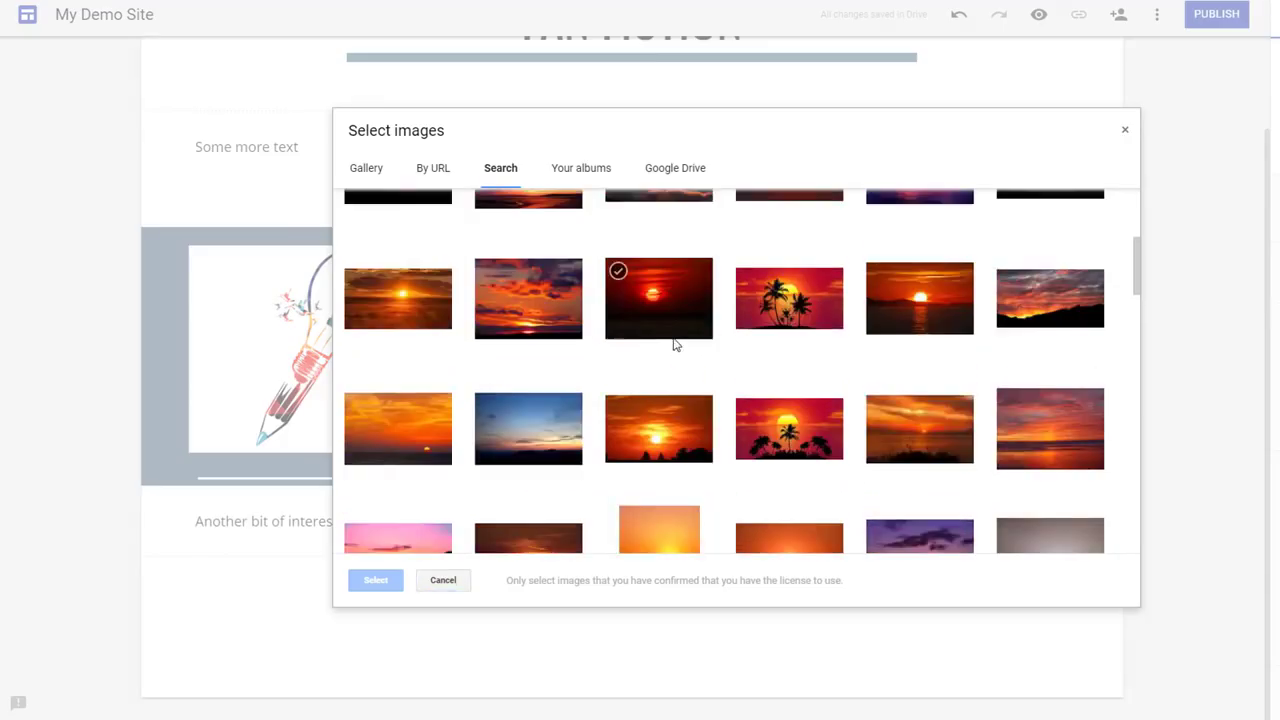
{"action": "left_click", "coordinate": [1058, 340]}
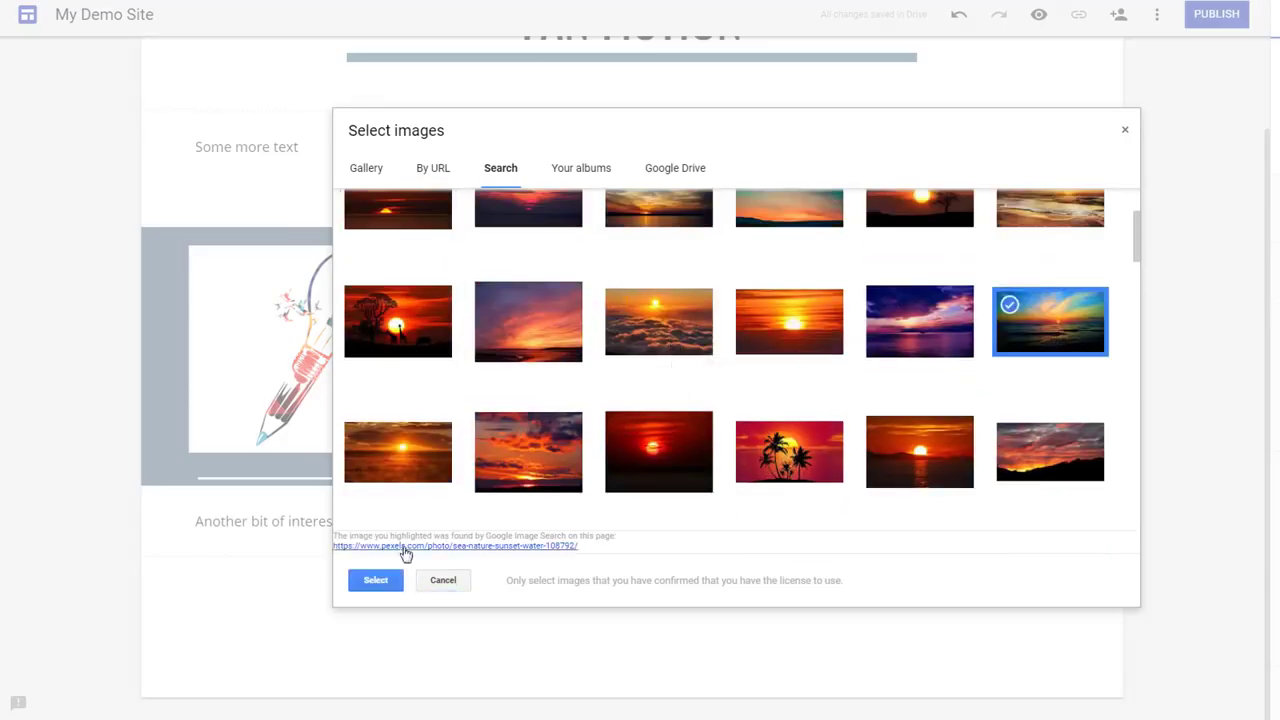
{"action": "left_click", "coordinate": [376, 580]}
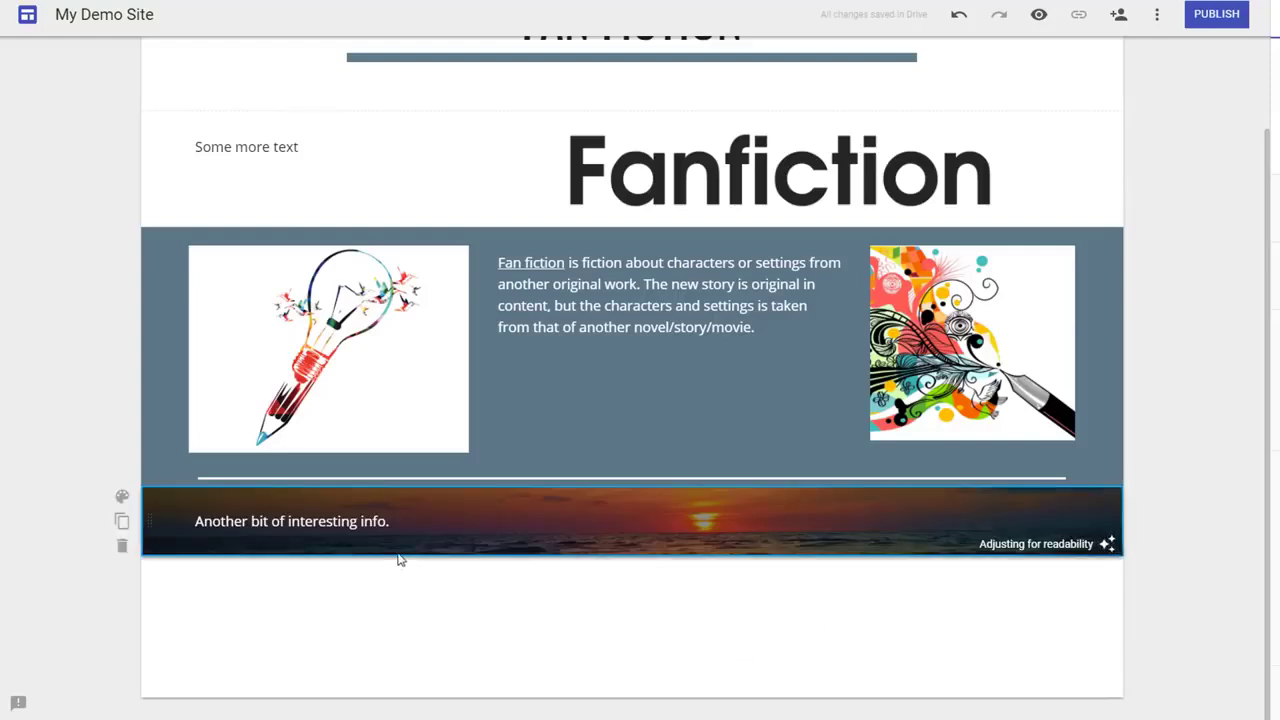
Step: Clear the sunset section's text, then undo the accidental deletion of the sunset section
{"action": "left_click", "coordinate": [408, 506]}
{"action": "key", "text": "ctrl+a"}
{"action": "key", "text": "BackSpace"}
{"action": "left_click", "coordinate": [293, 516]}
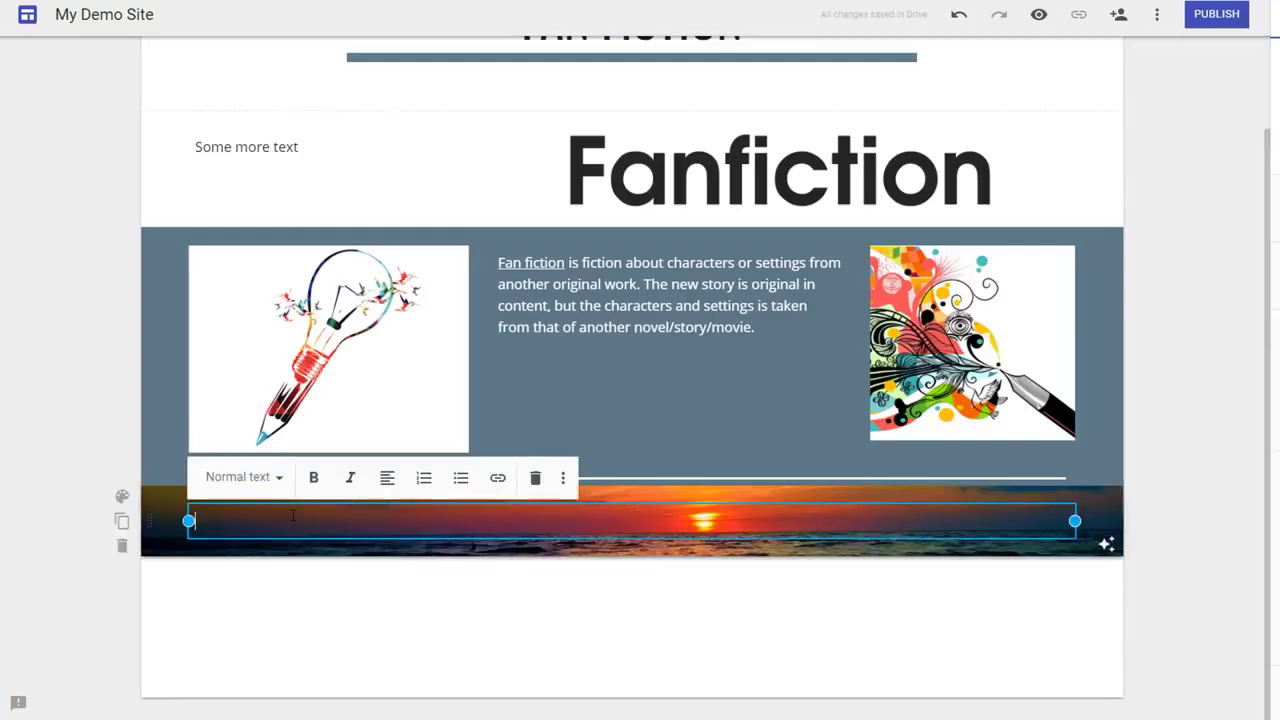
{"action": "left_click", "coordinate": [527, 490]}
{"action": "left_click", "coordinate": [958, 15]}
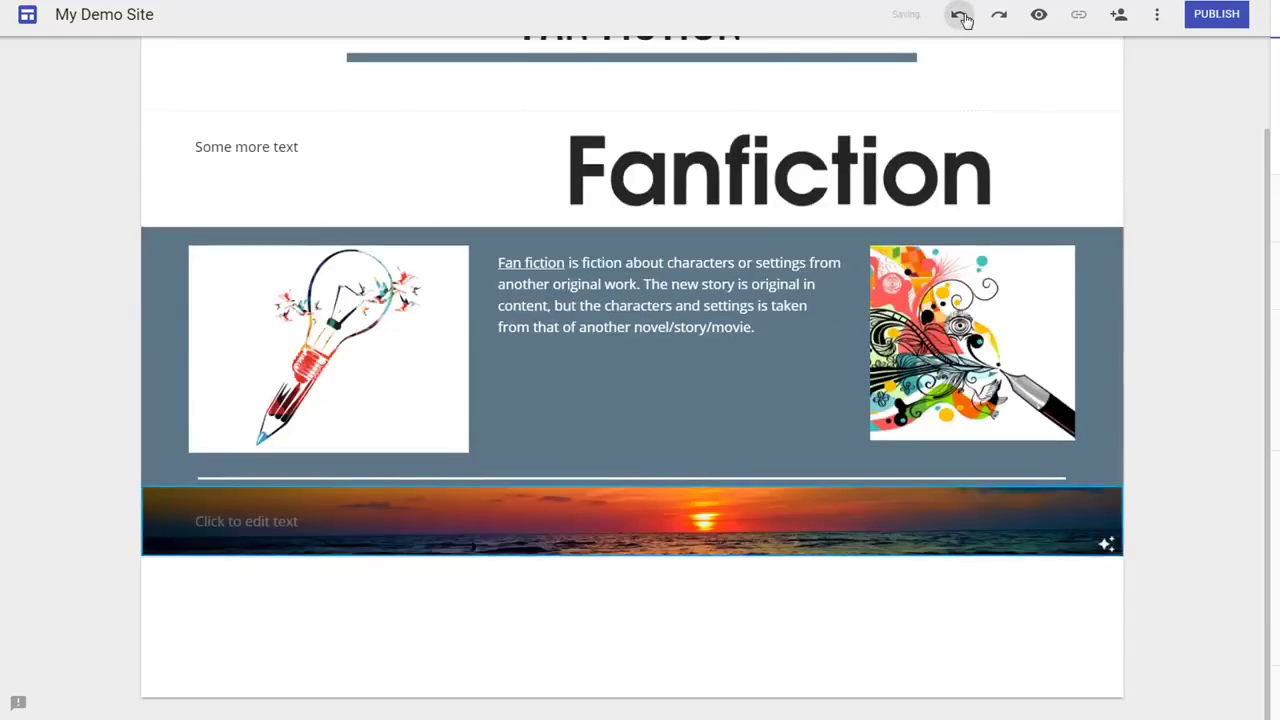
Step: Add and then remove extra blank lines in the sunset banner's text box
{"action": "left_click", "coordinate": [313, 521]}
{"action": "left_click", "coordinate": [313, 521]}
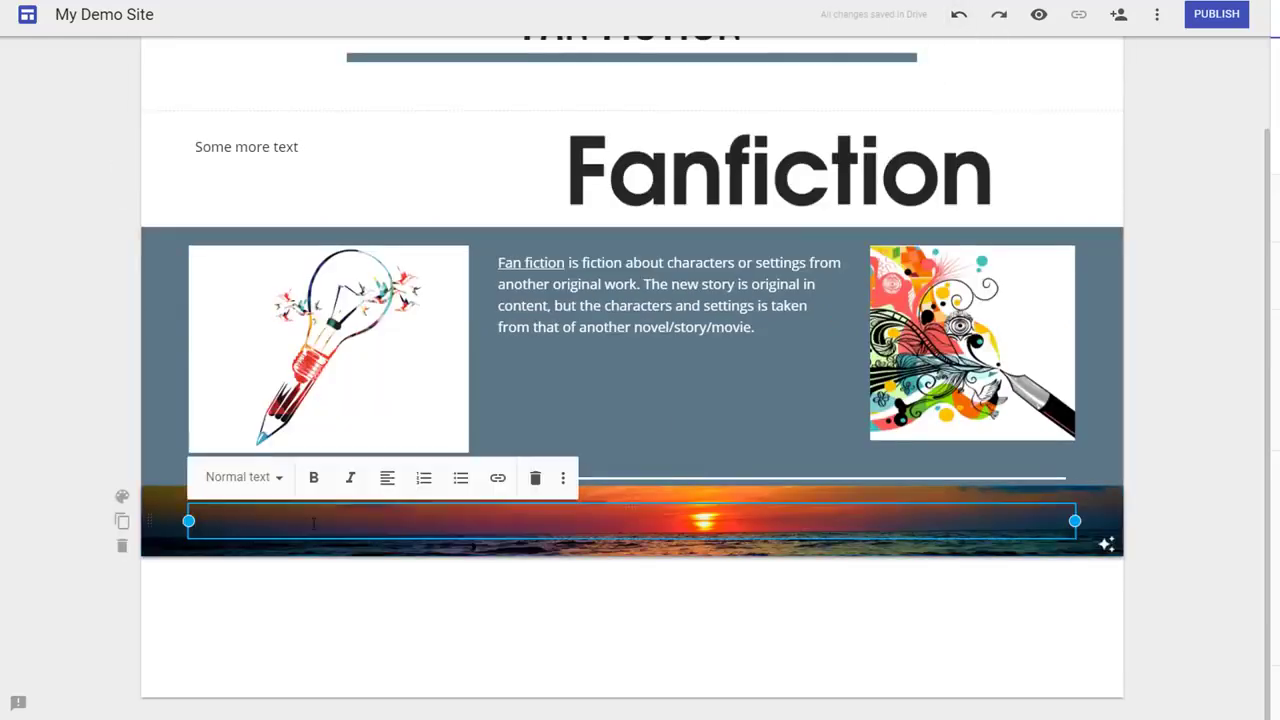
{"action": "key", "text": "Return"}
{"action": "key", "text": "Return"}
{"action": "key", "text": "Return"}
{"action": "key", "text": "Return"}
{"action": "key", "text": "Return"}
{"action": "key", "text": "Return"}
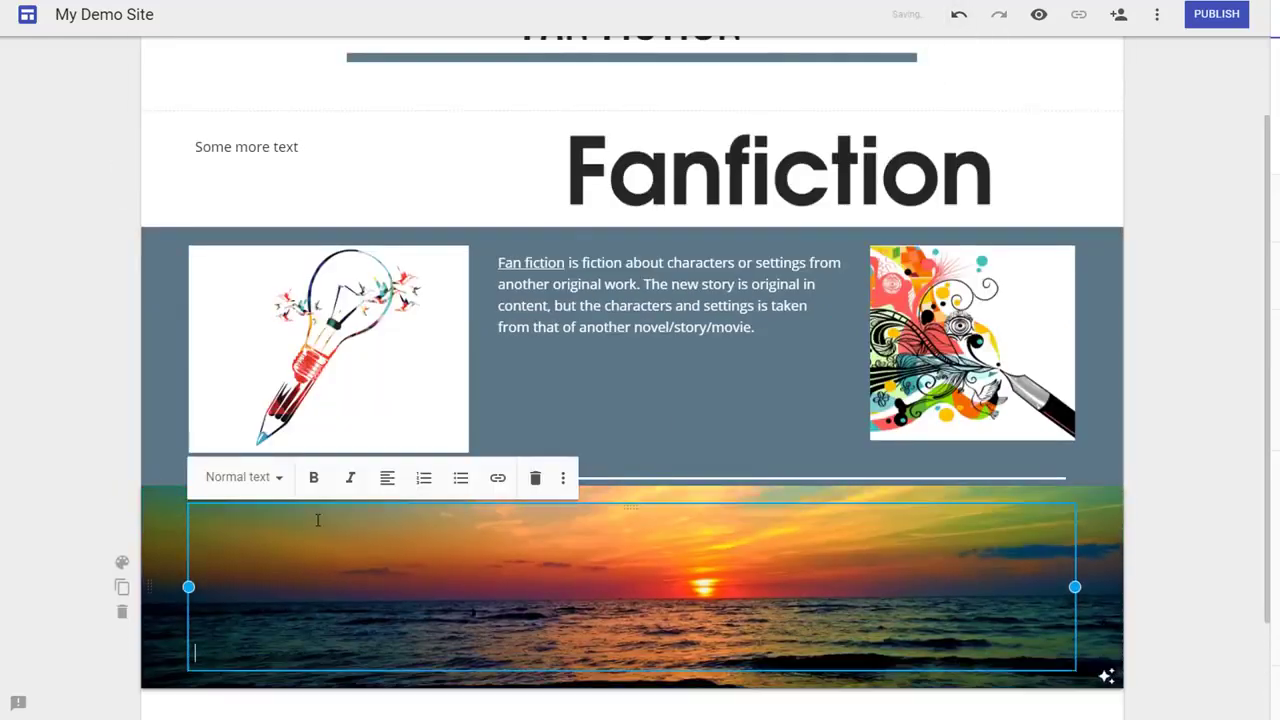
{"action": "key", "text": "BackSpace"}
{"action": "key", "text": "BackSpace"}
{"action": "key", "text": "BackSpace"}
{"action": "key", "text": "BackSpace"}
{"action": "key", "text": "BackSpace"}
{"action": "key", "text": "BackSpace"}
{"action": "left_click", "coordinate": [437, 668]}
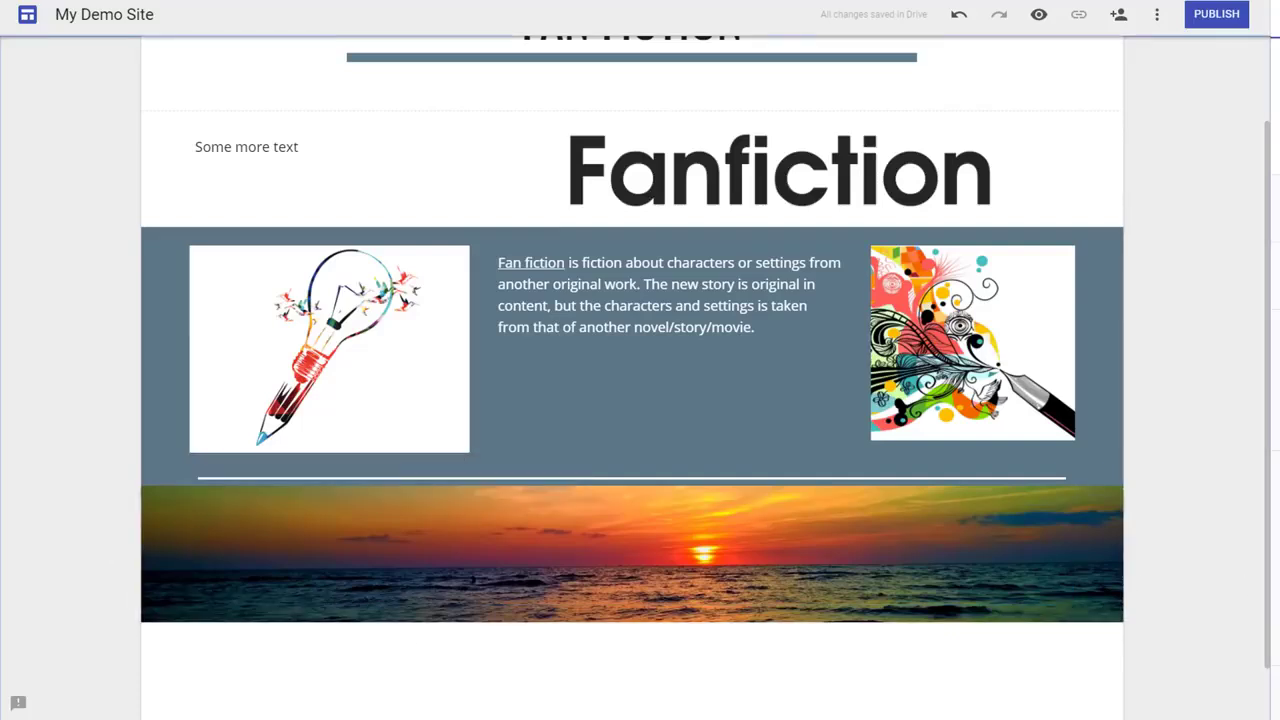
Step: Add a new text box reading 'TEXT' below the sunset banner
{"action": "double_click", "coordinate": [560, 660]}
{"action": "left_click", "coordinate": [563, 600]}
{"action": "type", "text": "TEXT"}
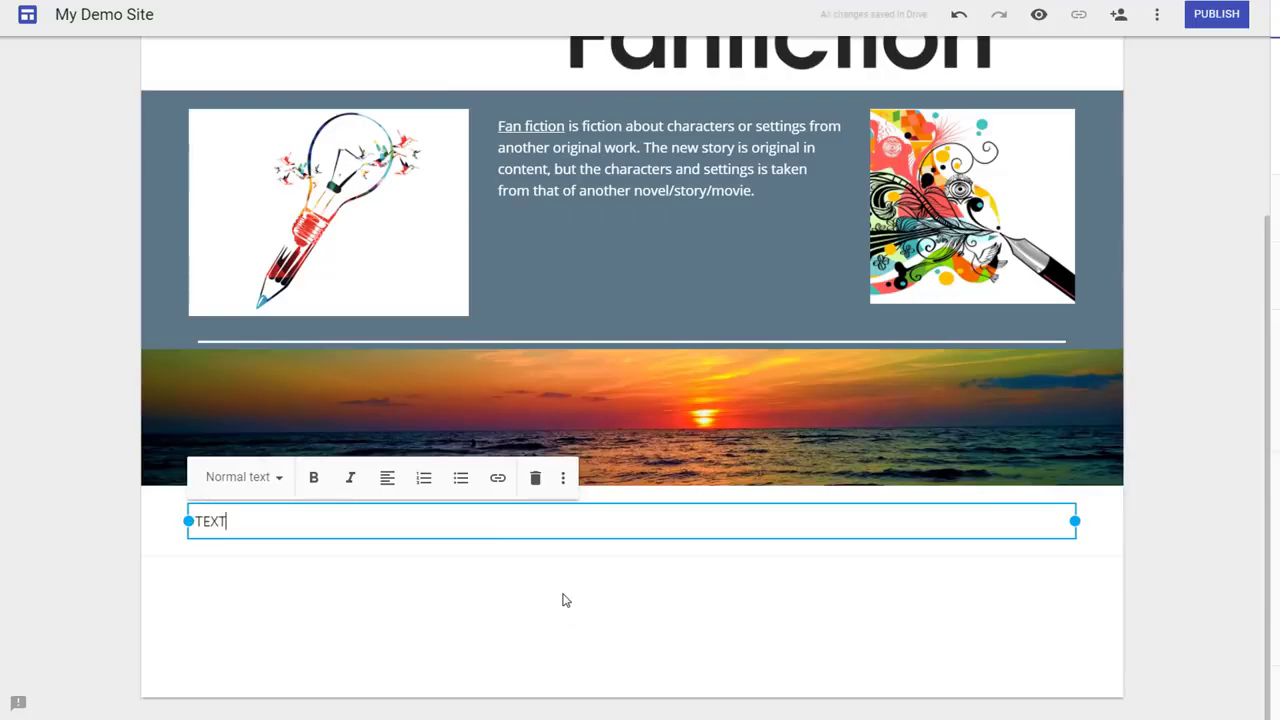
{"action": "left_click", "coordinate": [563, 600]}
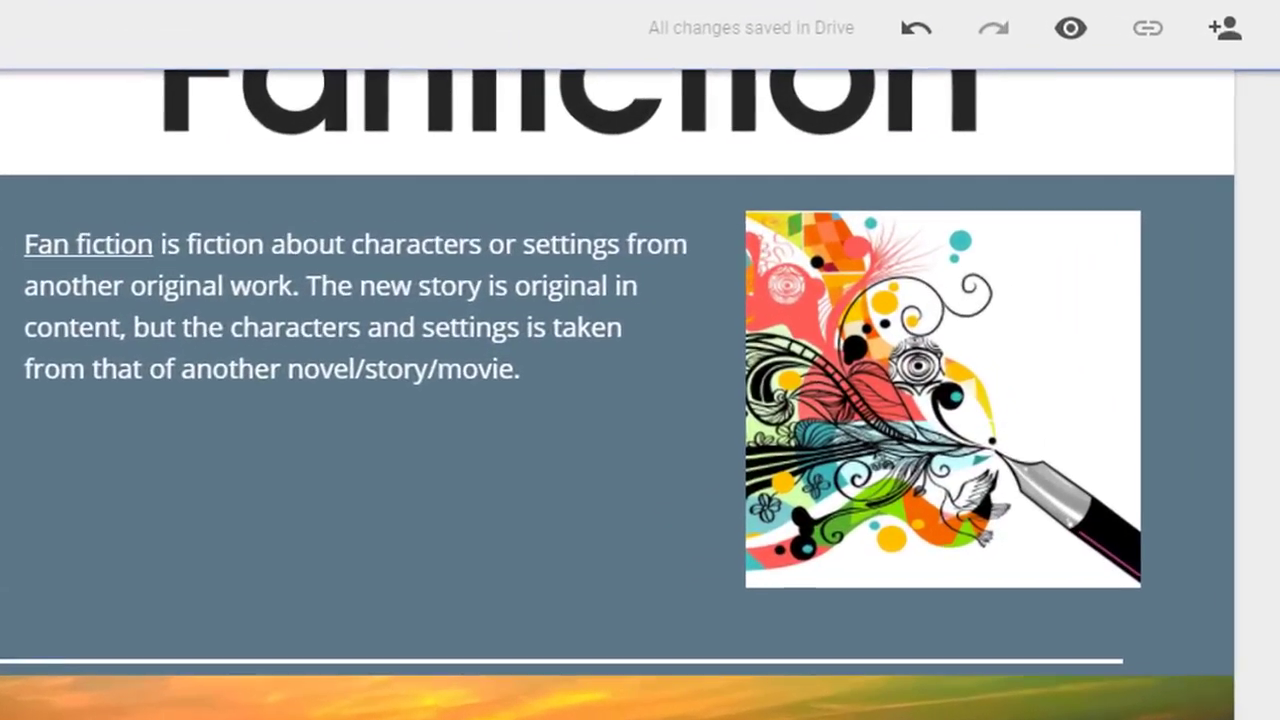
{"action": "left_click", "coordinate": [995, 132]}
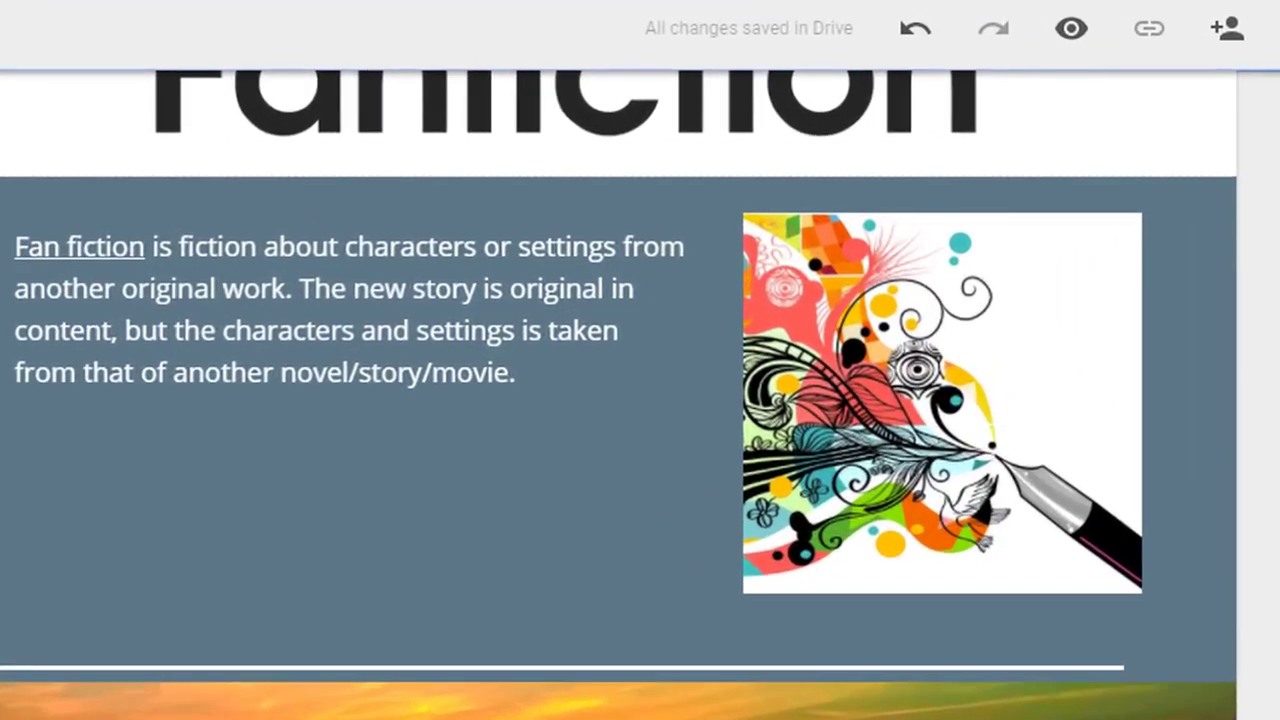
{"action": "left_click", "coordinate": [1069, 47]}
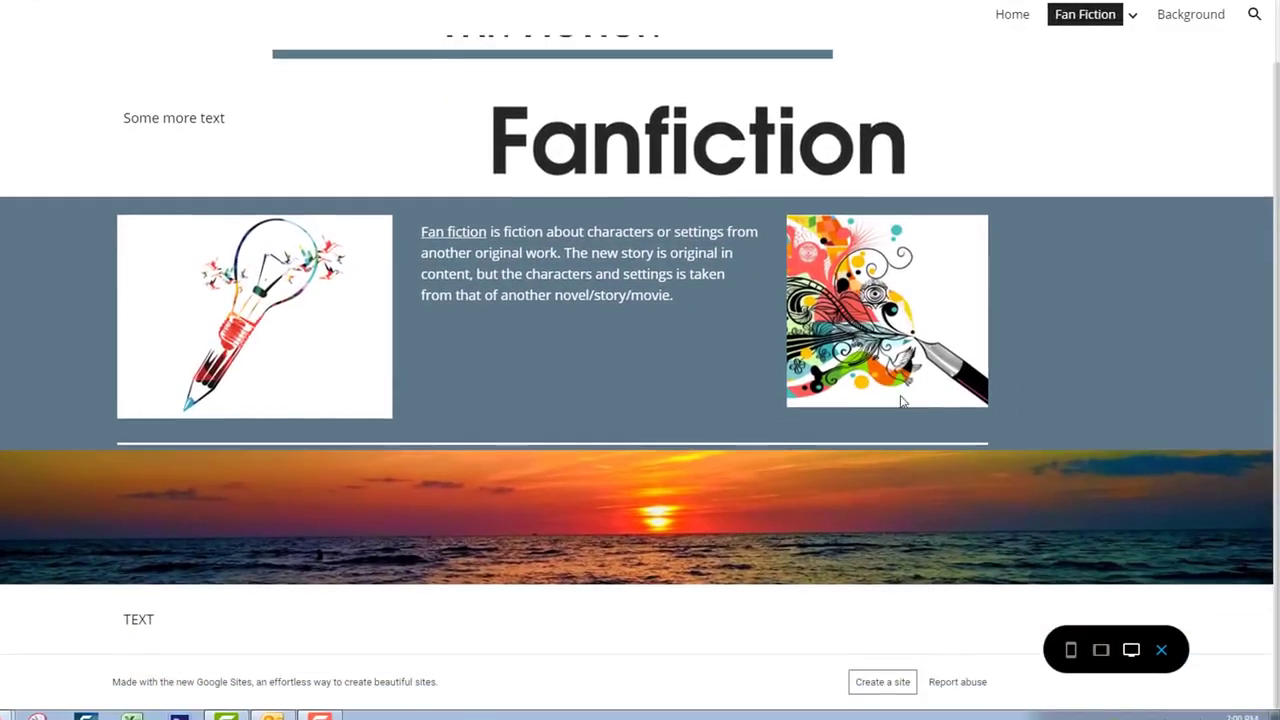
{"action": "left_click", "coordinate": [1100, 651]}
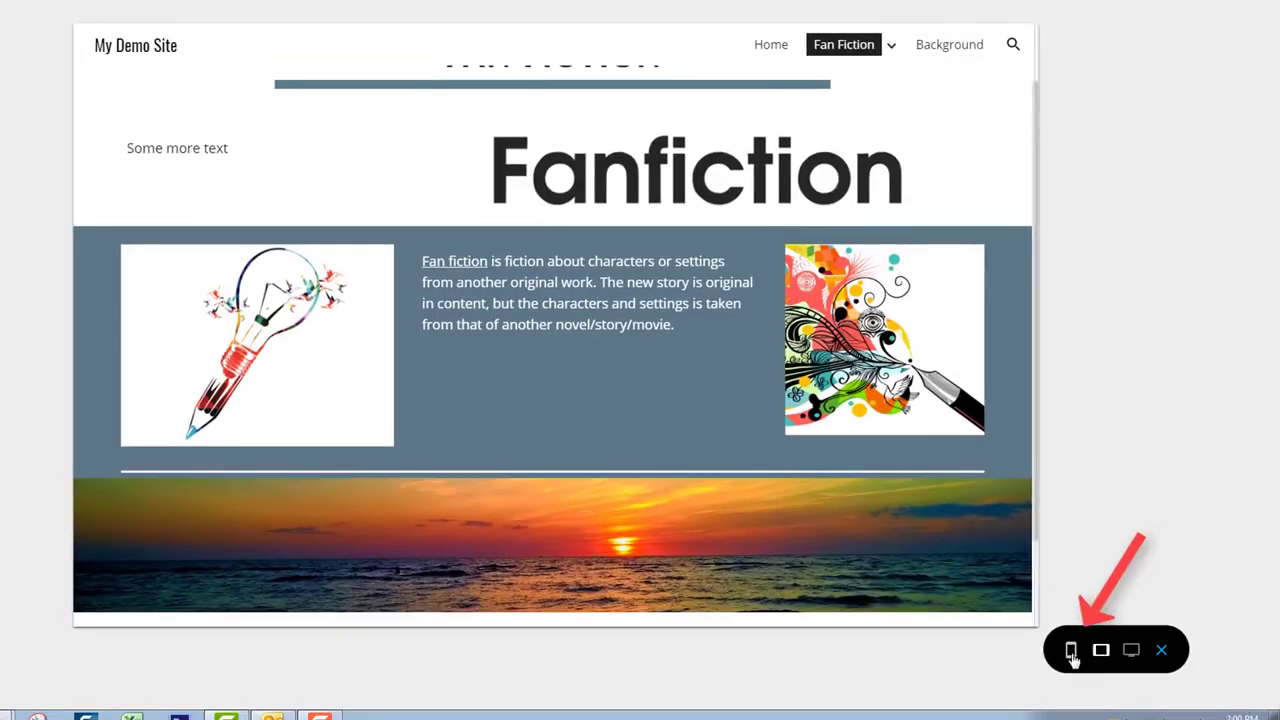
{"action": "left_click", "coordinate": [1070, 651]}
{"action": "scroll", "coordinate": [596, 418], "scroll_direction": "down", "scroll_amount": 2}
{"action": "scroll", "coordinate": [597, 418], "scroll_direction": "down", "scroll_amount": 3}
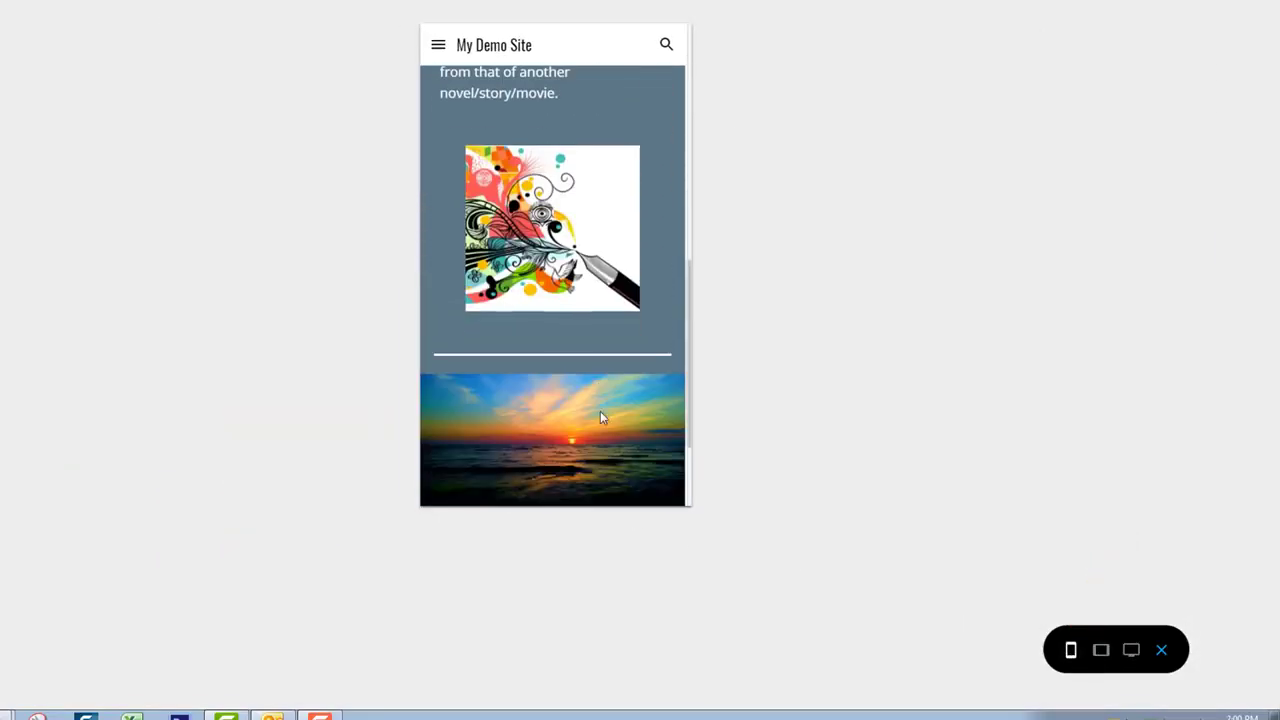
{"action": "scroll", "coordinate": [613, 418], "scroll_direction": "up", "scroll_amount": 10}
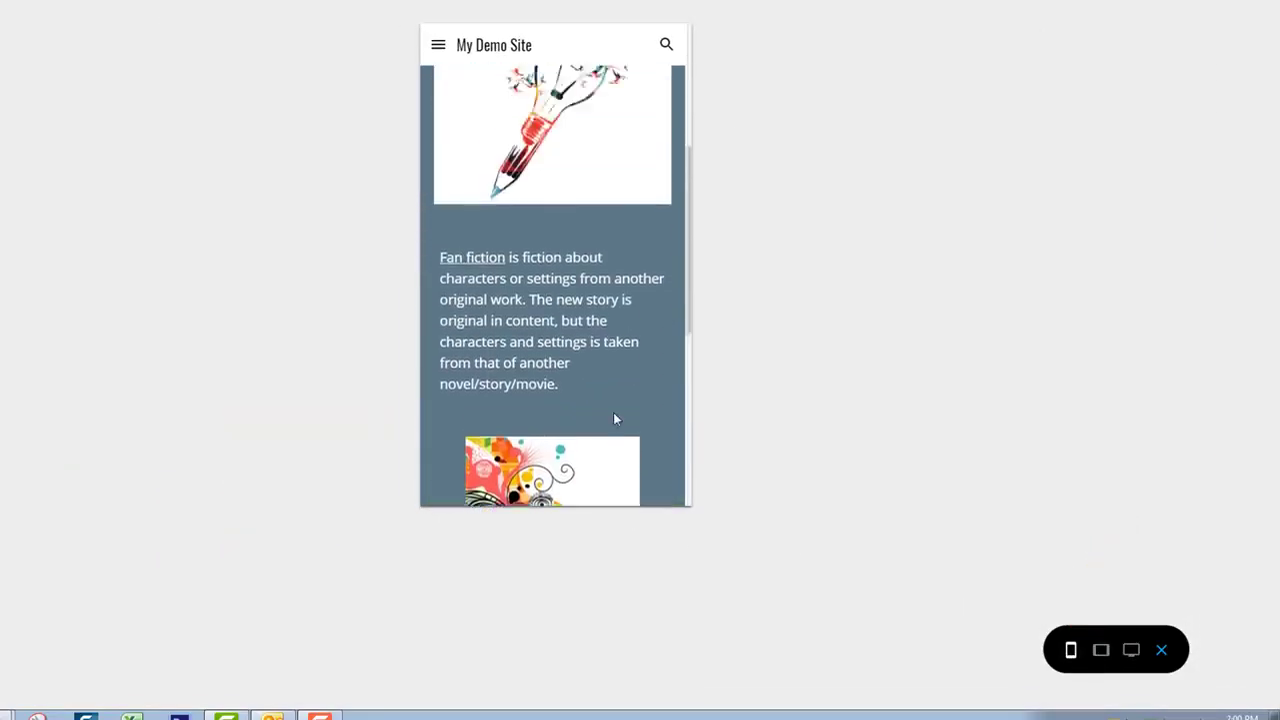
{"action": "left_click", "coordinate": [1161, 651]}
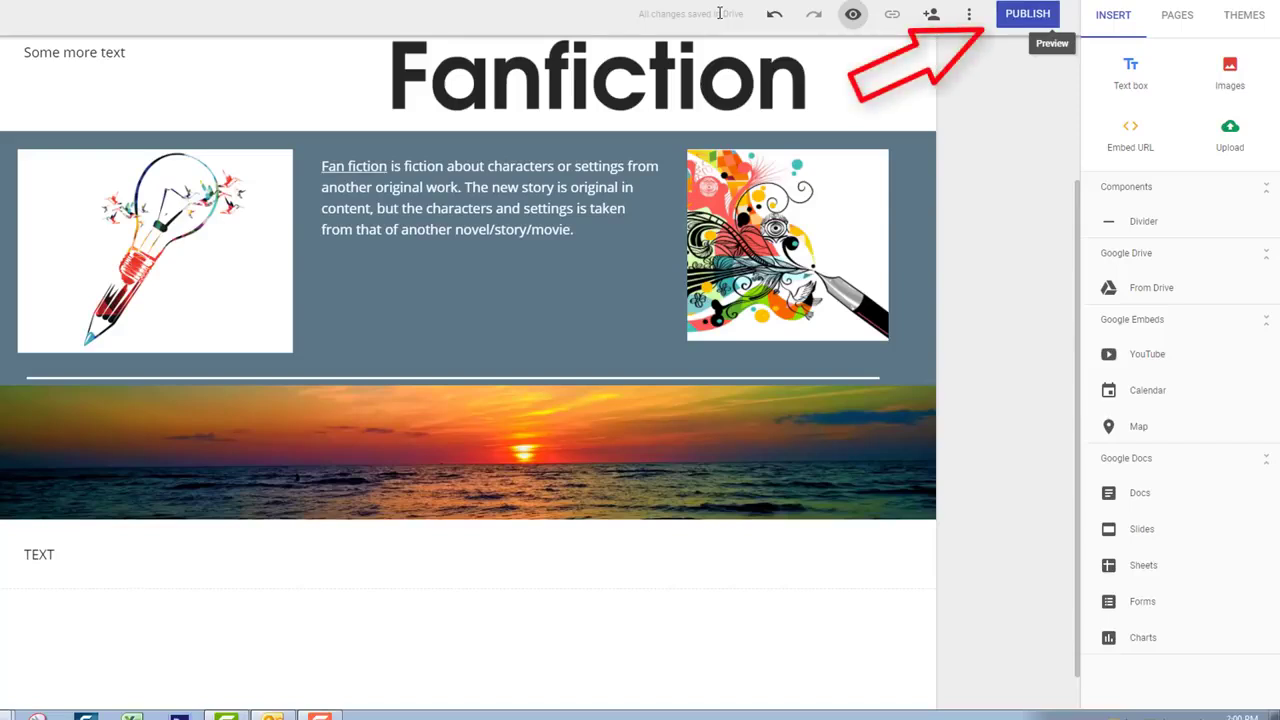
Step: Publish with web address demosite299 and 'Anyone on the web' visibility
{"action": "left_click", "coordinate": [1027, 14]}
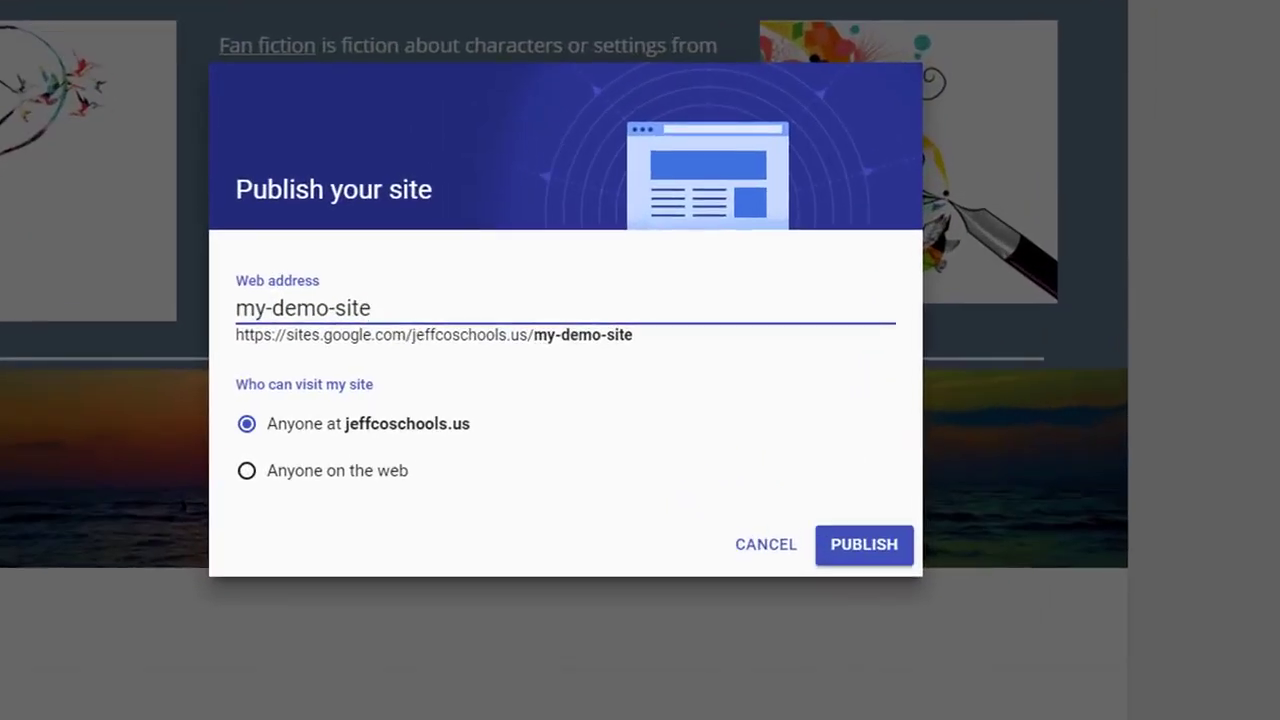
{"action": "key", "text": "ctrl+a"}
{"action": "type", "text": "demosite"}
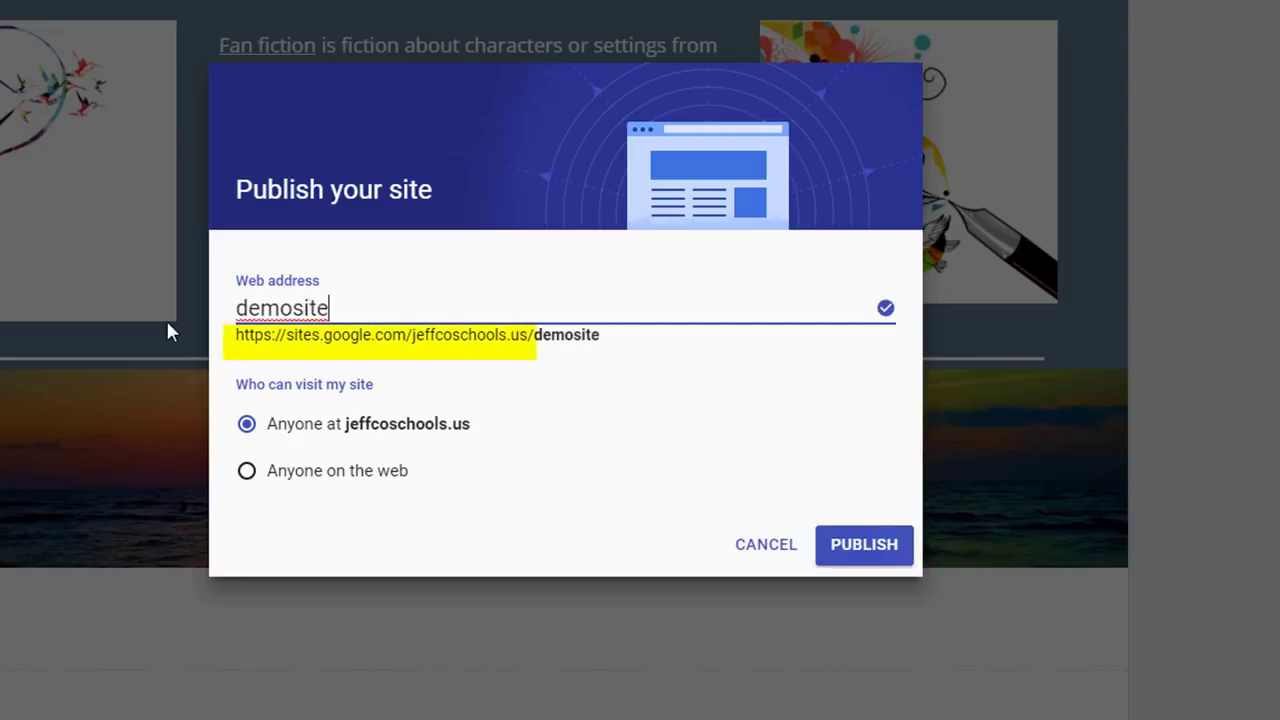
{"action": "type", "text": "299"}
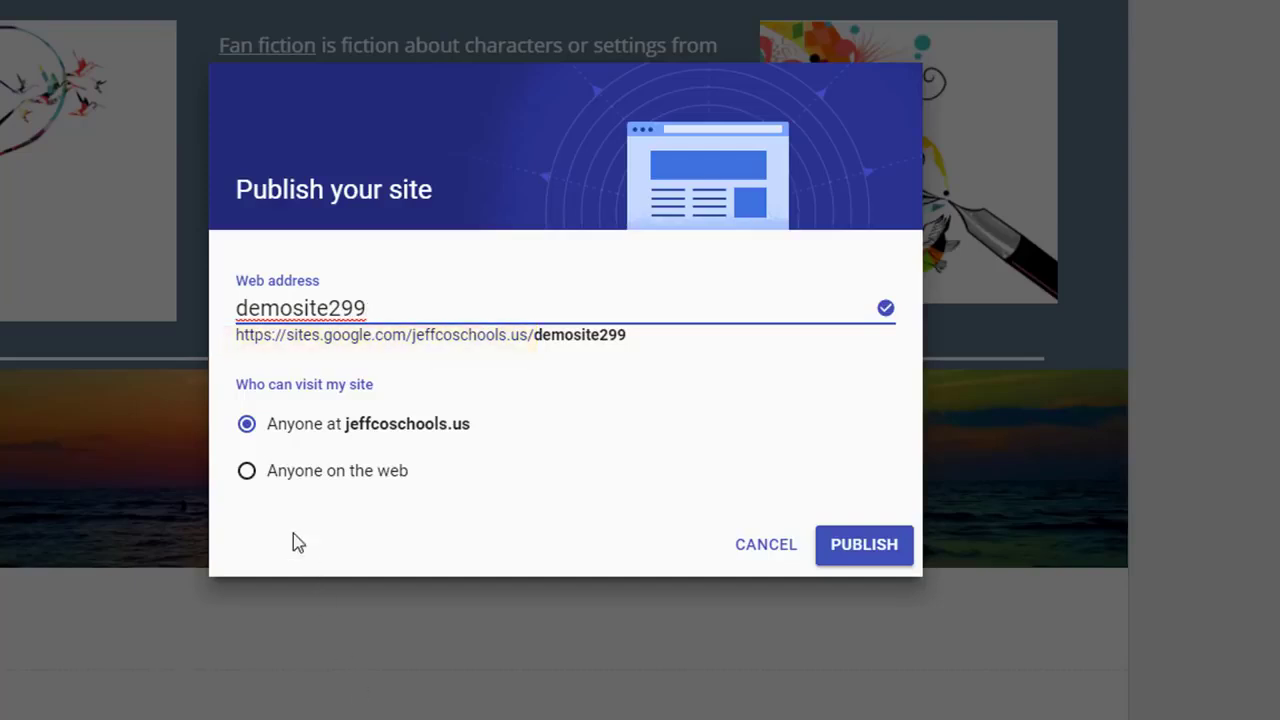
{"action": "left_click", "coordinate": [247, 472]}
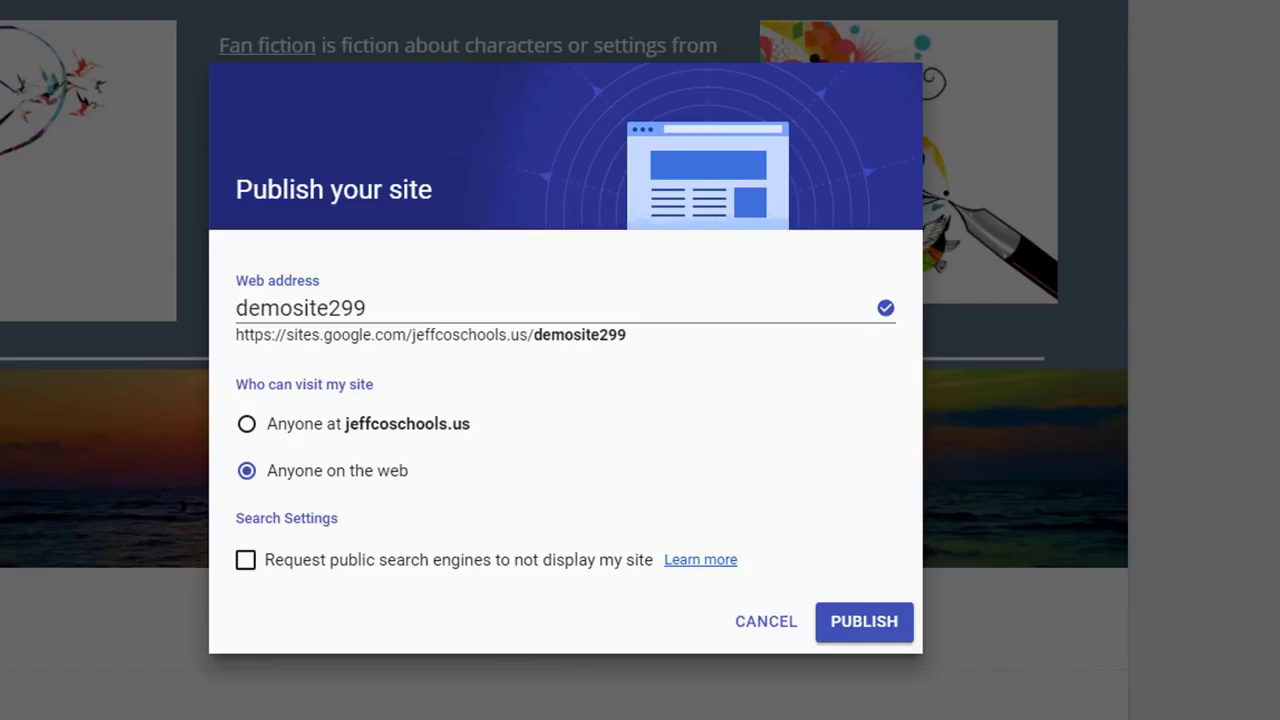
{"action": "left_click", "coordinate": [864, 622]}
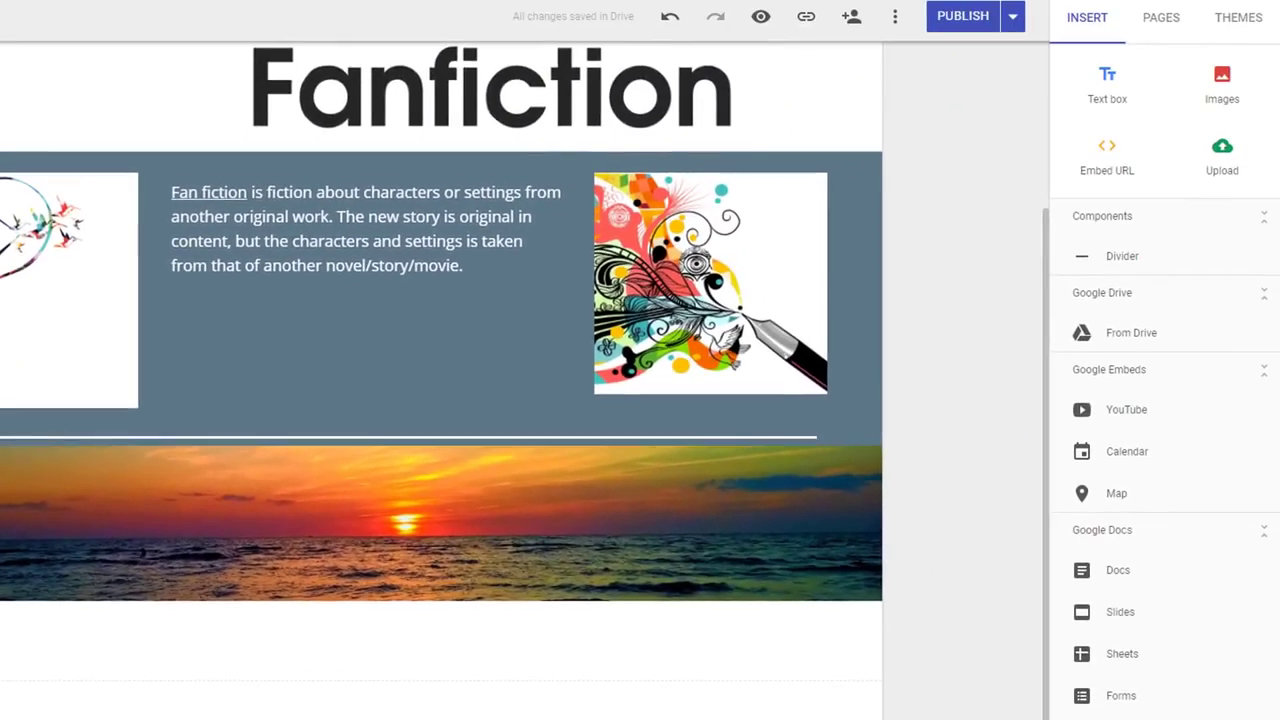
Step: View the live published site, showing the Fan Fiction page at its demosite299 address
{"action": "left_click", "coordinate": [1015, 17]}
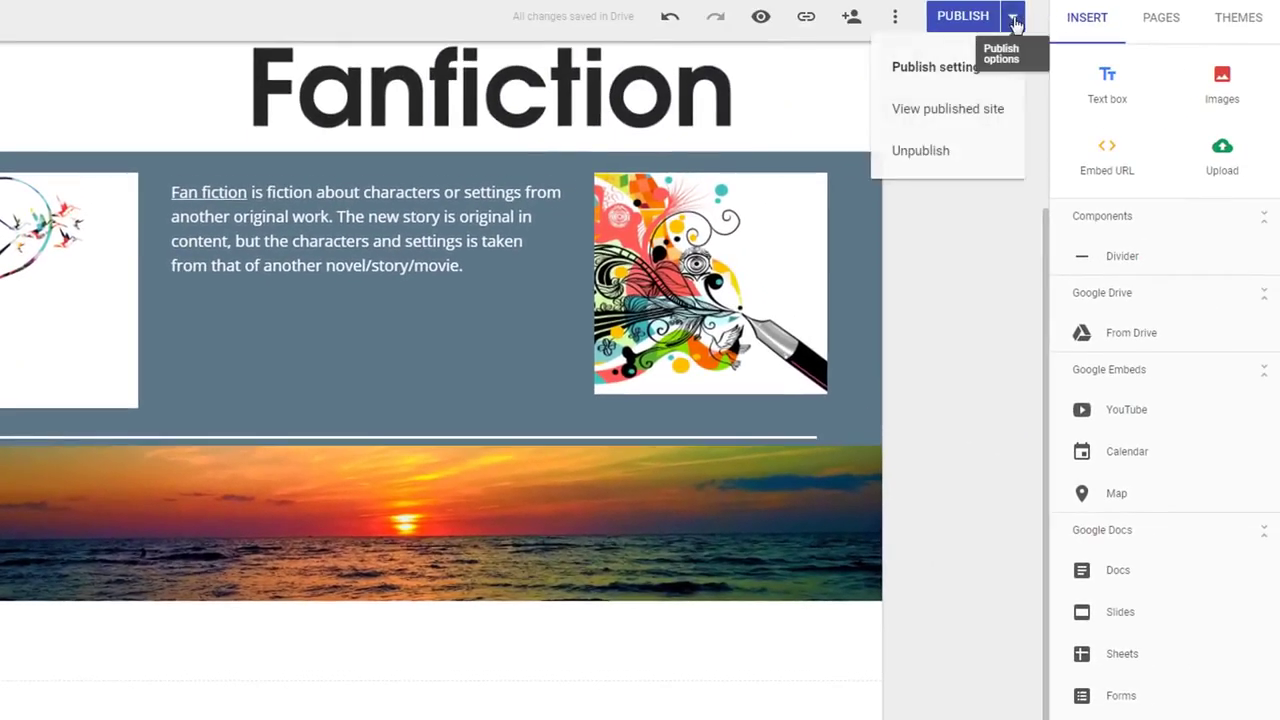
{"action": "left_click", "coordinate": [982, 119]}
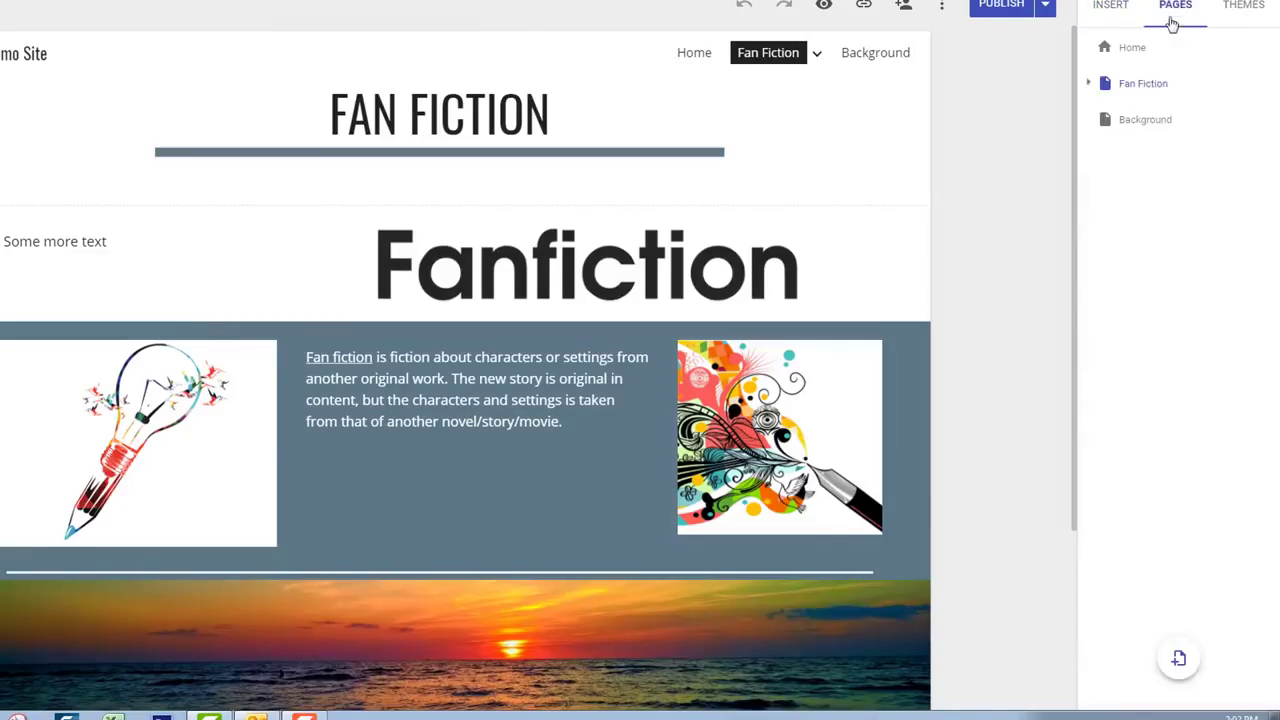
Step: Add a new empty page named Google Items after Fan Fiction in the navigation
{"action": "left_click", "coordinate": [1177, 660]}
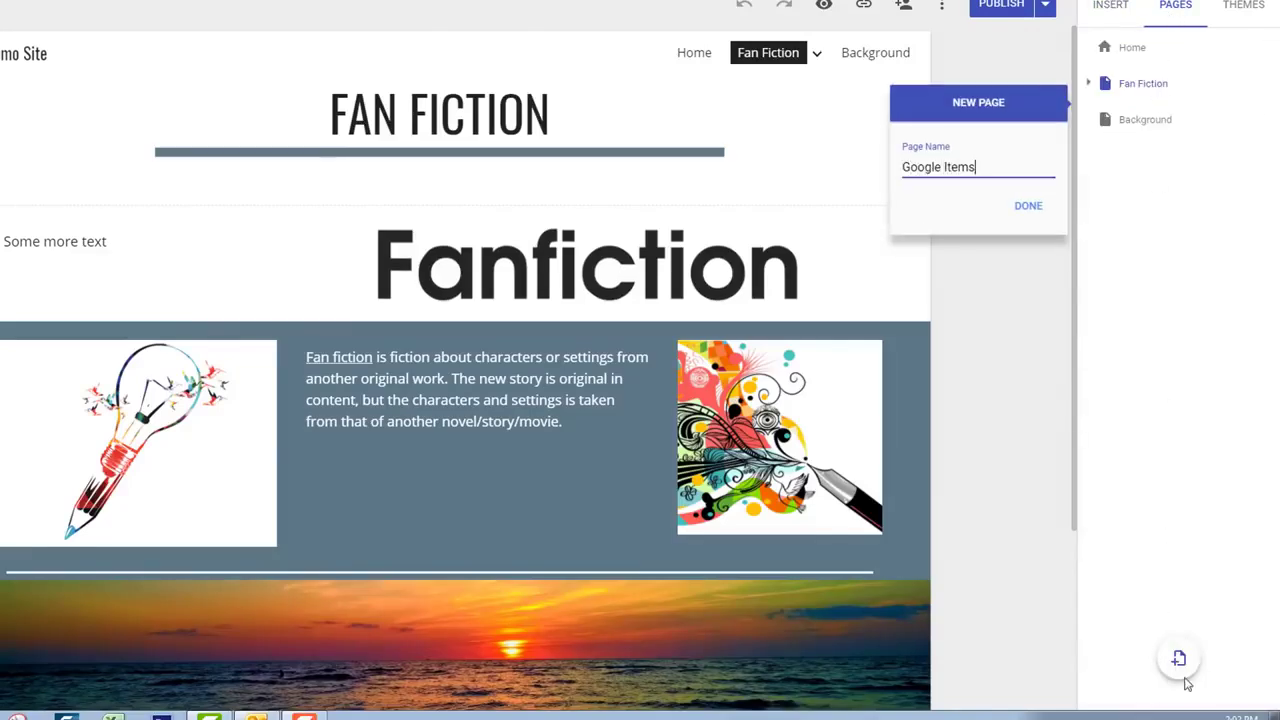
{"action": "left_click", "coordinate": [1021, 208]}
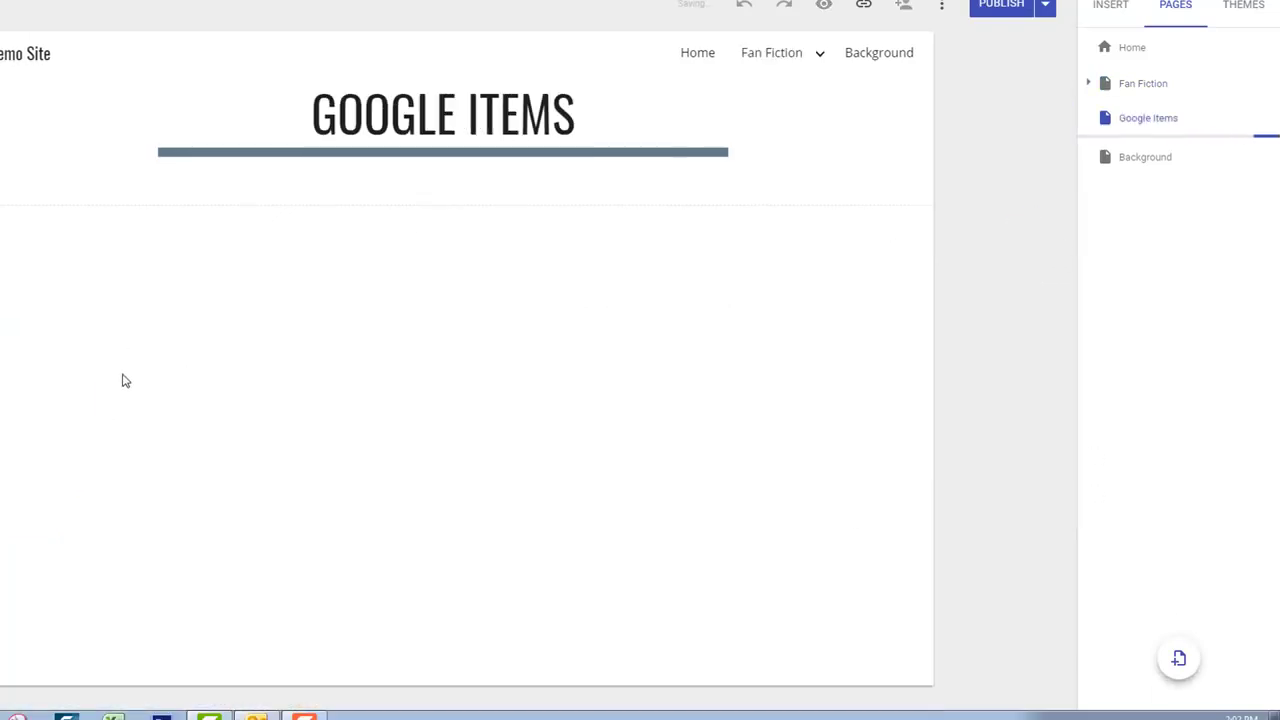
{"action": "left_click", "coordinate": [1109, 8]}
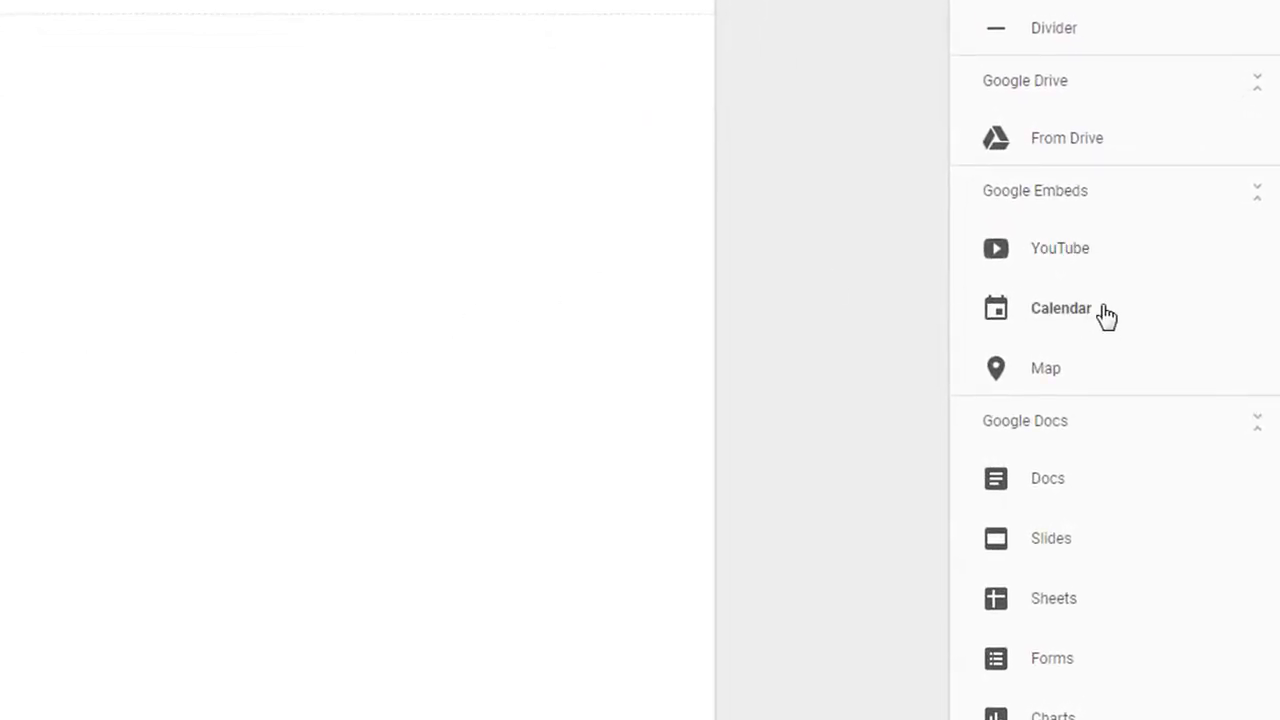
Step: Embed the 2017 Ralston Valley talent show YouTube video, shrink it, and add a divider below
{"action": "left_click", "coordinate": [1077, 269]}
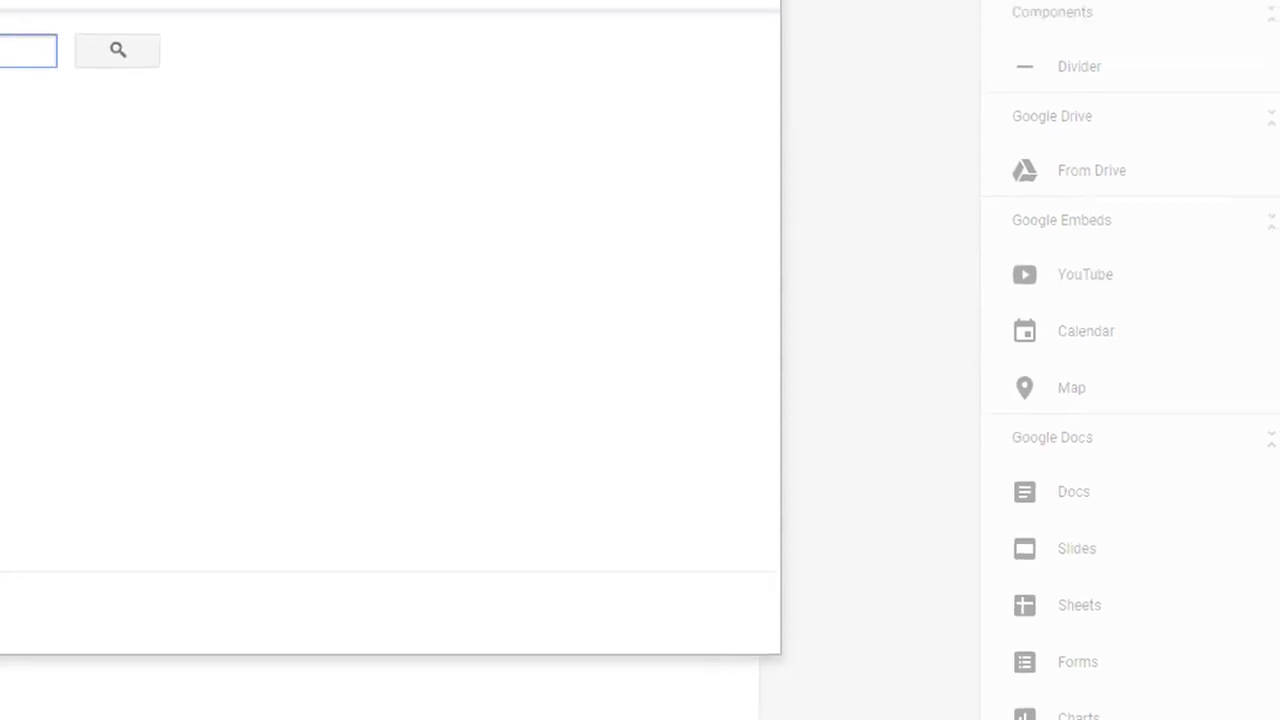
{"action": "type", "text": "rlaston valley high school"}
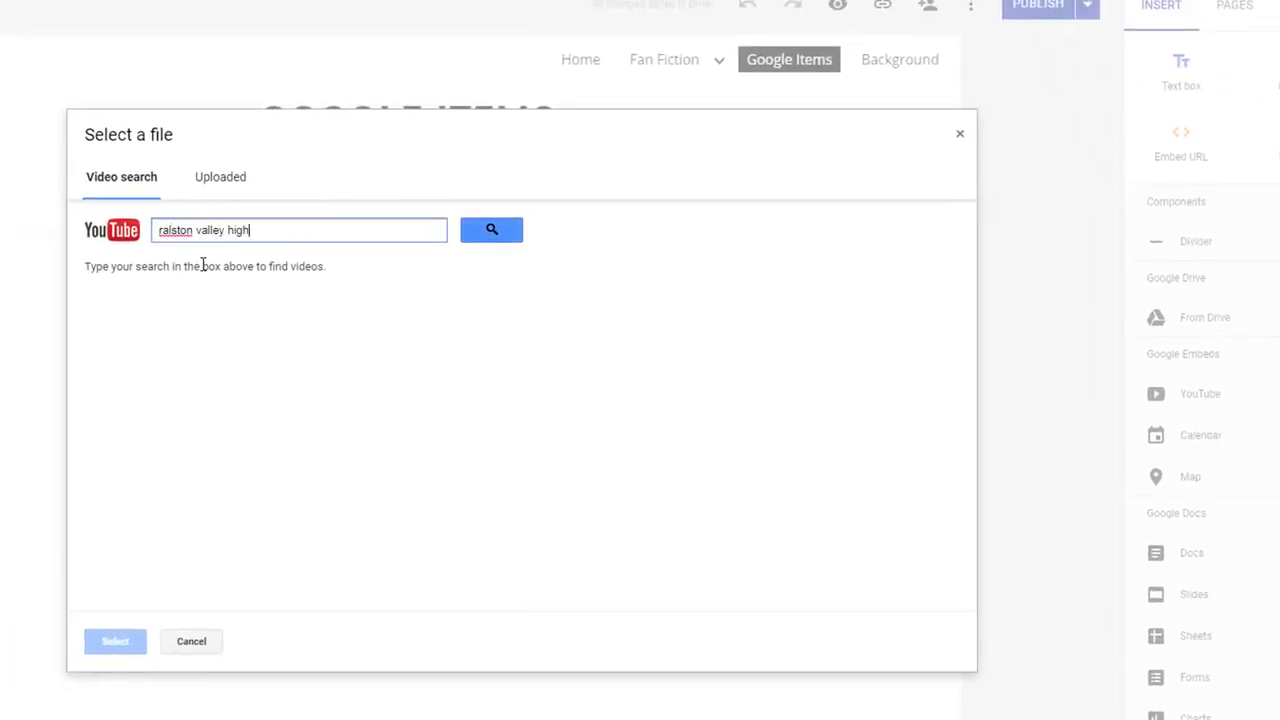
{"action": "key", "text": "Return"}
{"action": "left_click", "coordinate": [206, 340]}
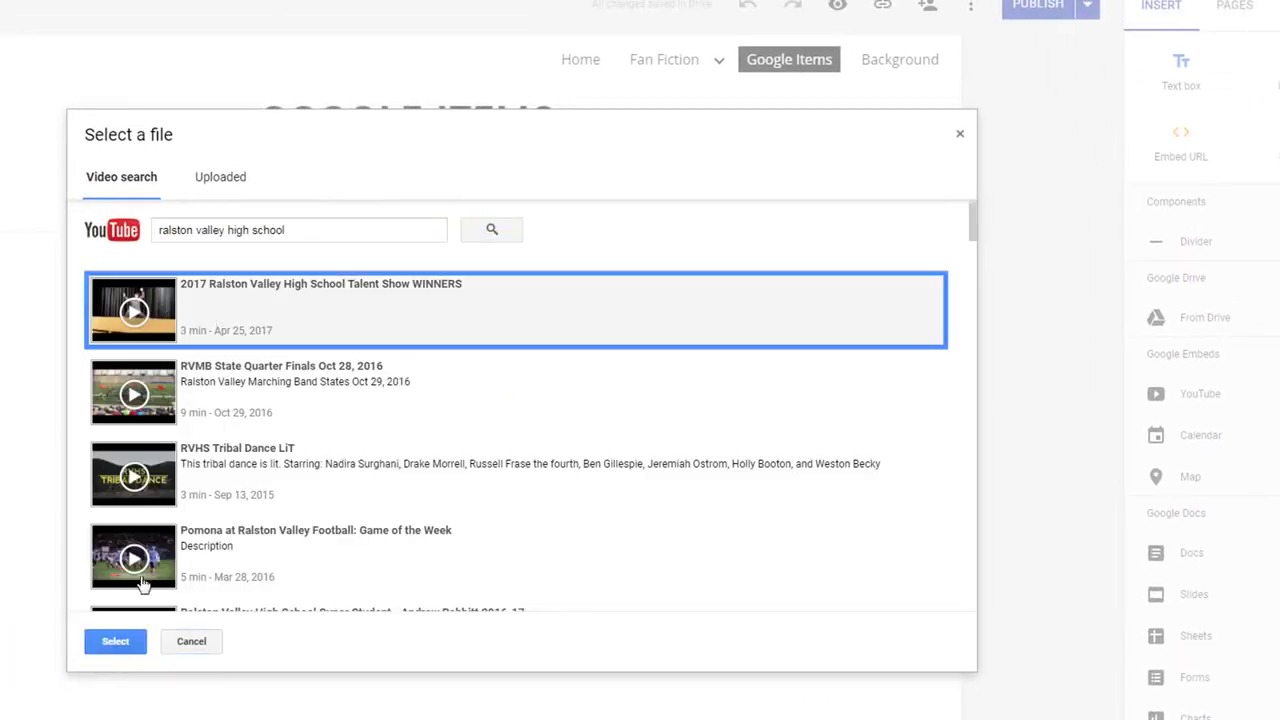
{"action": "left_click", "coordinate": [113, 642]}
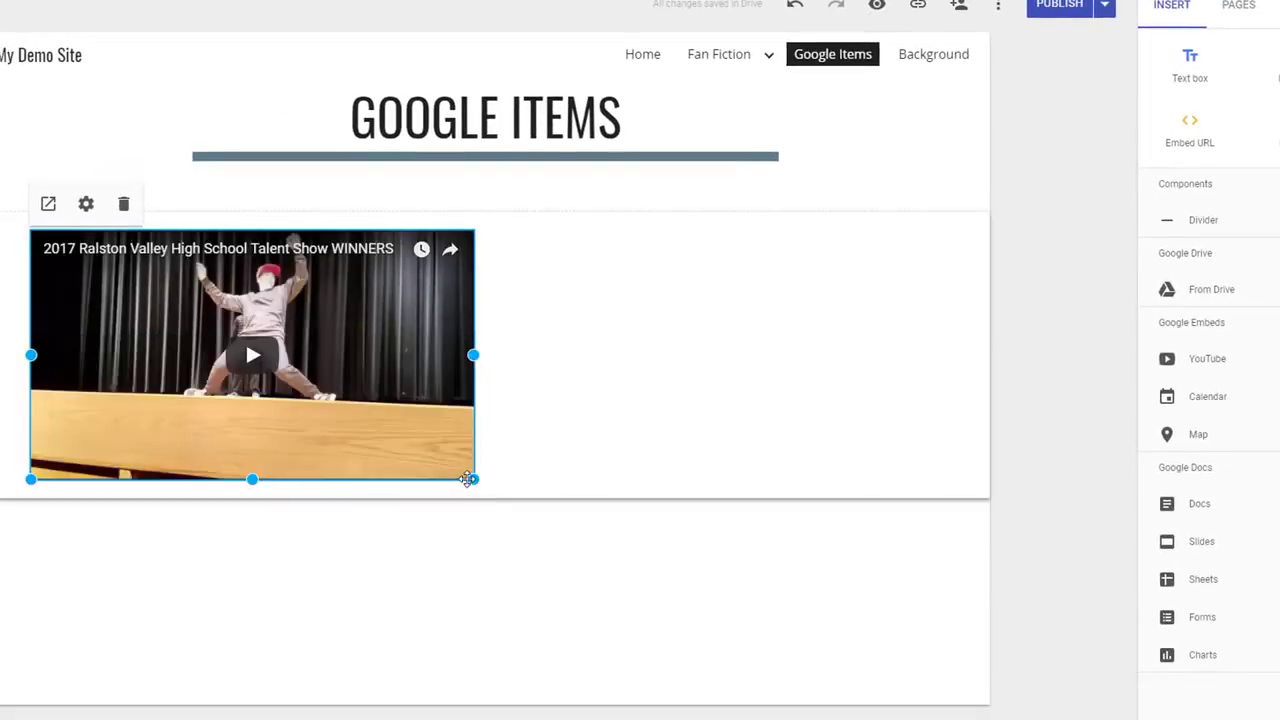
{"action": "left_click_drag", "start_coordinate": [472, 481], "coordinate": [396, 433]}
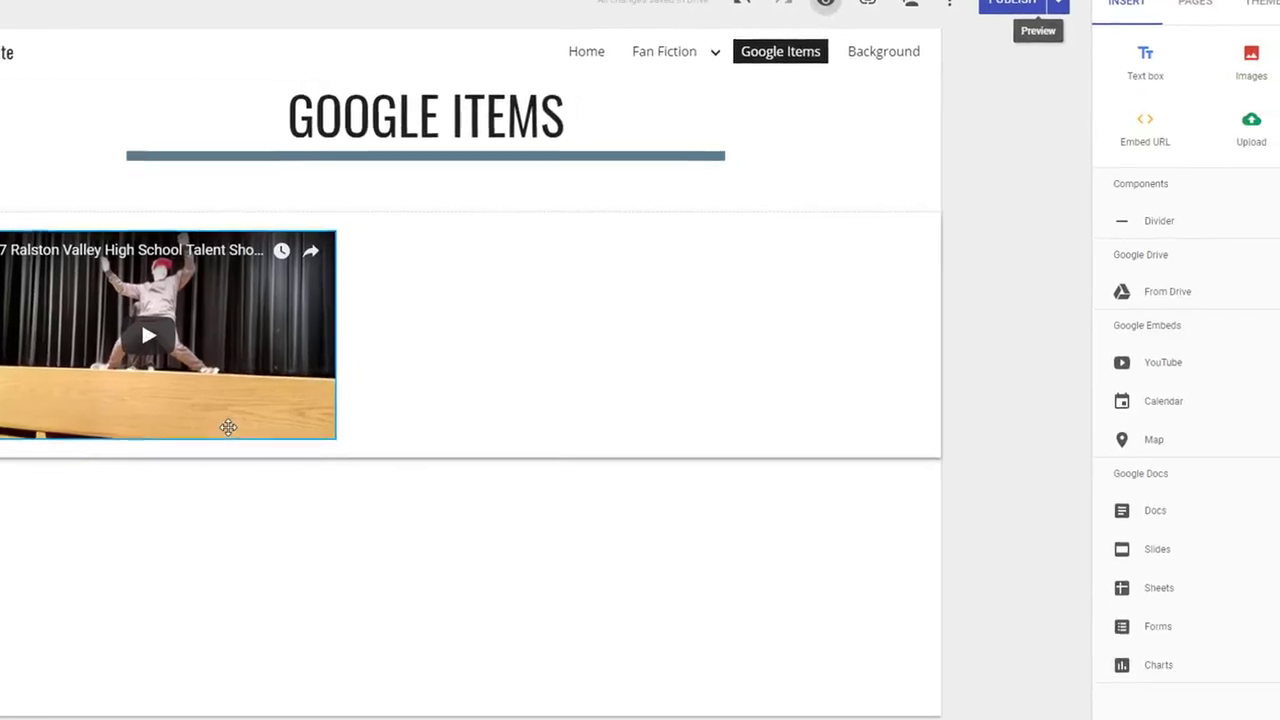
{"action": "left_click", "coordinate": [1190, 221]}
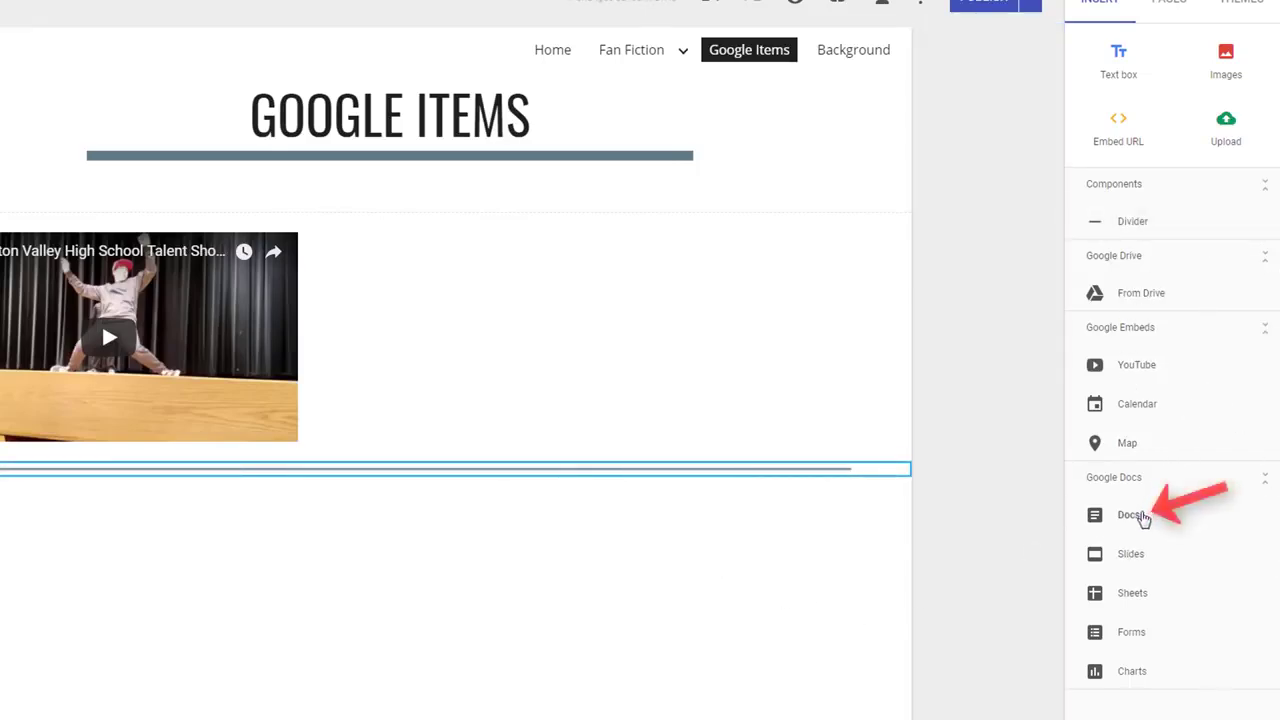
Step: Embed the Daily Announcements doc and narrow it to one column
{"action": "left_click", "coordinate": [1143, 517]}
{"action": "left_click", "coordinate": [1068, 192]}
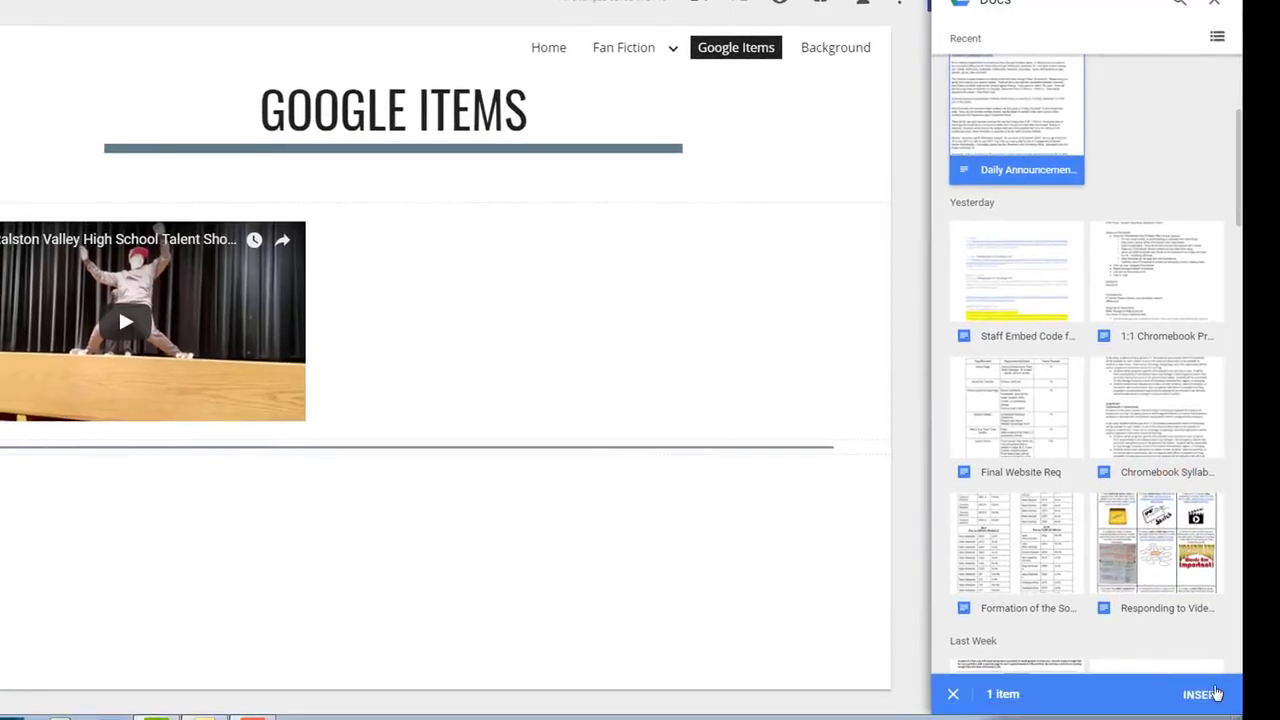
{"action": "left_click", "coordinate": [1215, 693]}
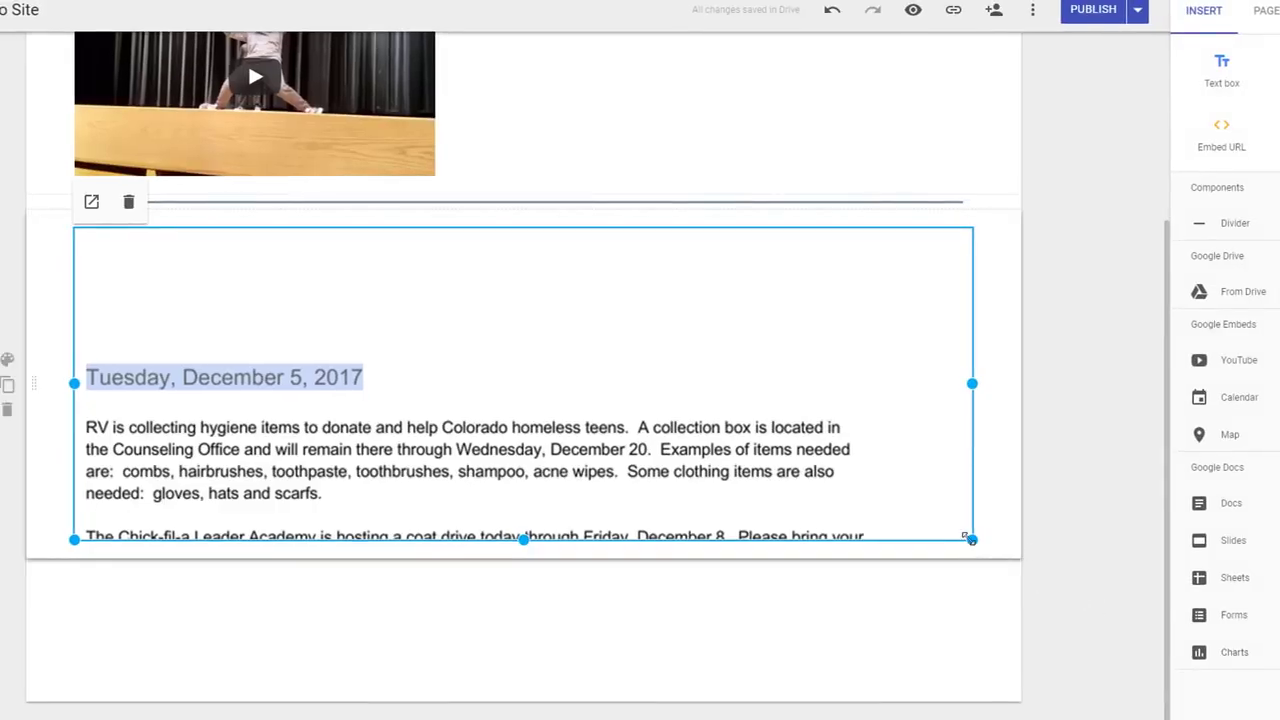
{"action": "left_click_drag", "start_coordinate": [968, 538], "coordinate": [234, 436]}
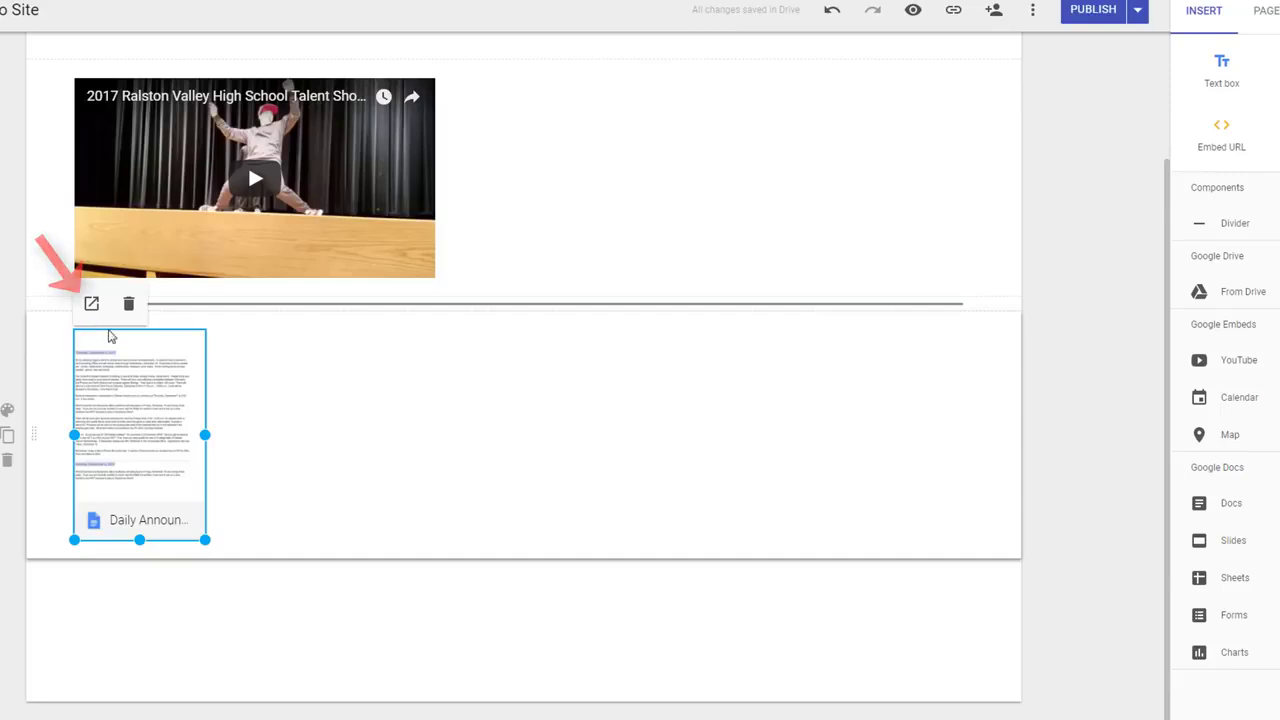
Step: Place the Staff Embed and Chromebook docs side by side next to Daily Announcements
{"action": "left_click", "coordinate": [228, 427]}
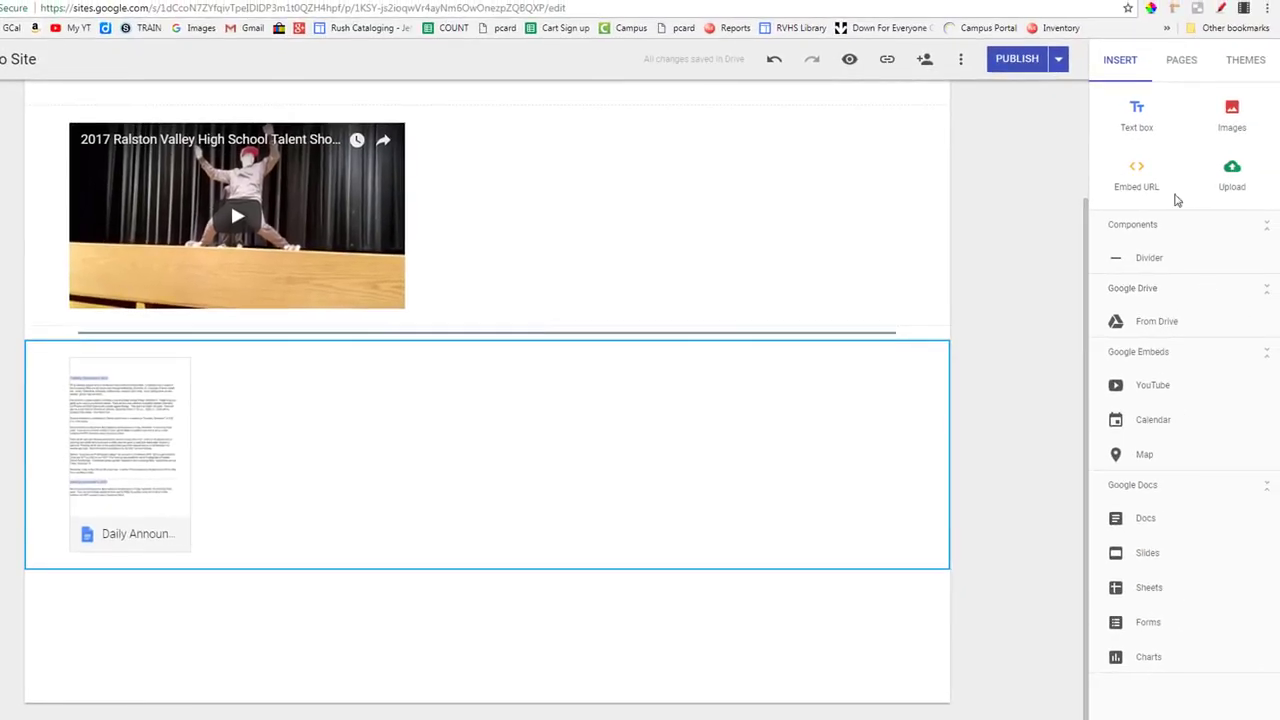
{"action": "left_click", "coordinate": [1145, 518]}
{"action": "left_click_drag", "start_coordinate": [1150, 420], "coordinate": [310, 258]}
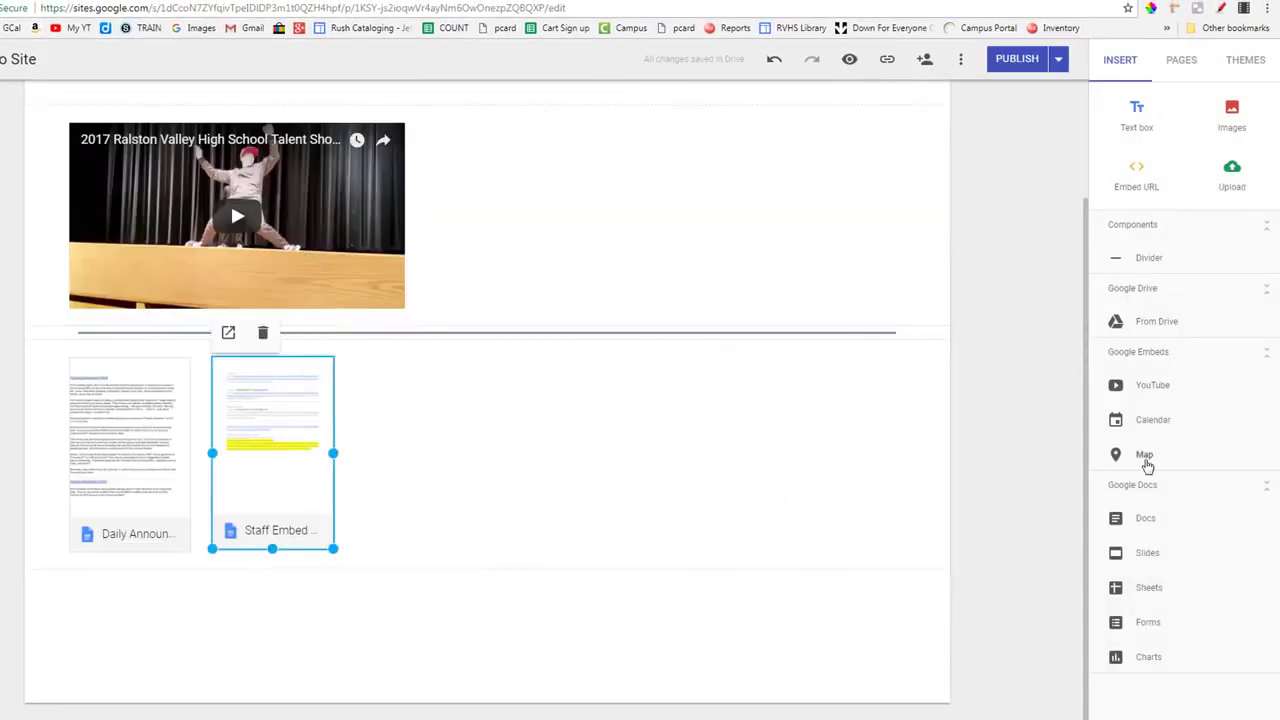
{"action": "left_click", "coordinate": [1145, 518]}
{"action": "left_click_drag", "start_coordinate": [1200, 310], "coordinate": [565, 443]}
{"action": "double_click", "coordinate": [565, 443]}
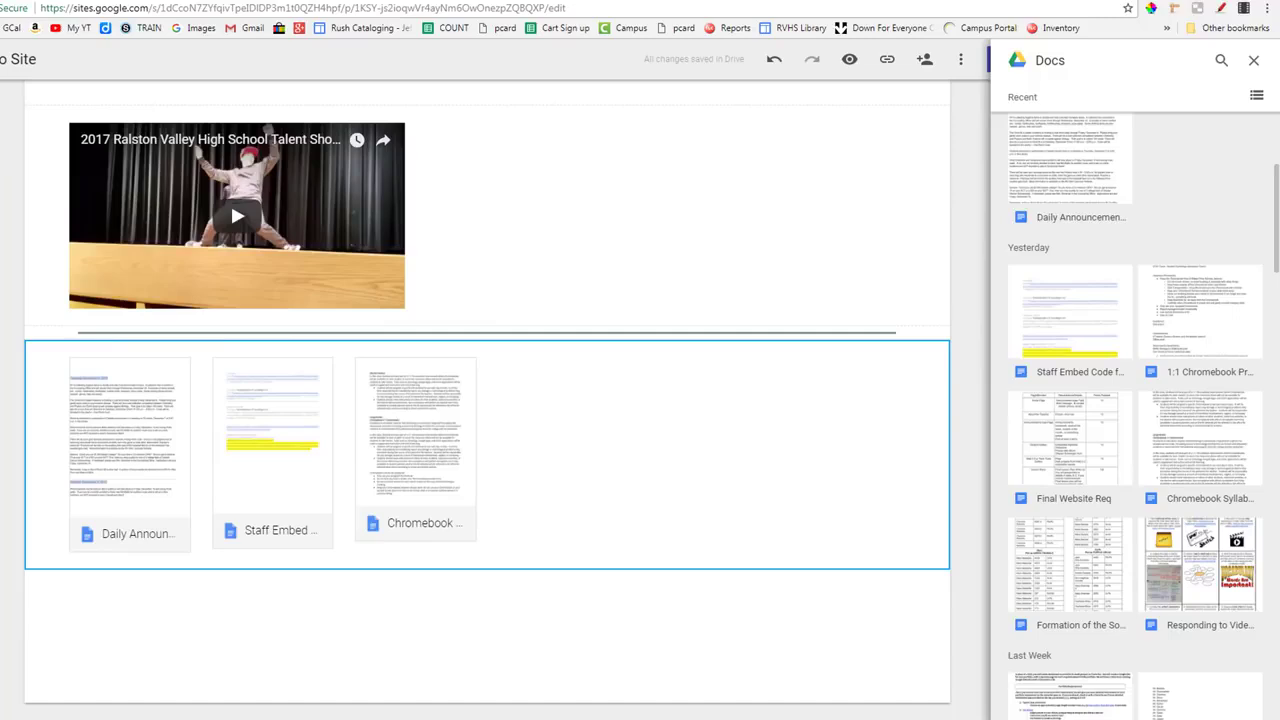
{"action": "left_click", "coordinate": [126, 395]}
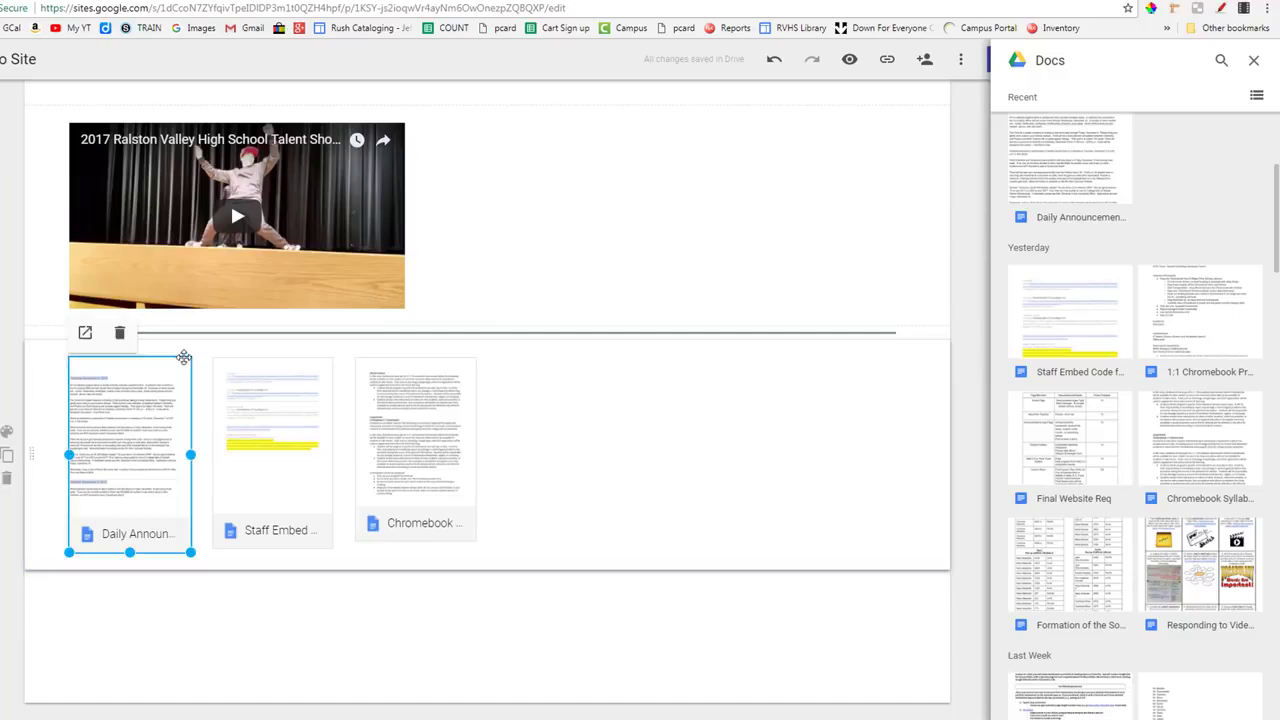
Step: Open the Daily Announcements and Staff Embed Code docs in their own tabs
{"action": "left_click", "coordinate": [87, 334]}
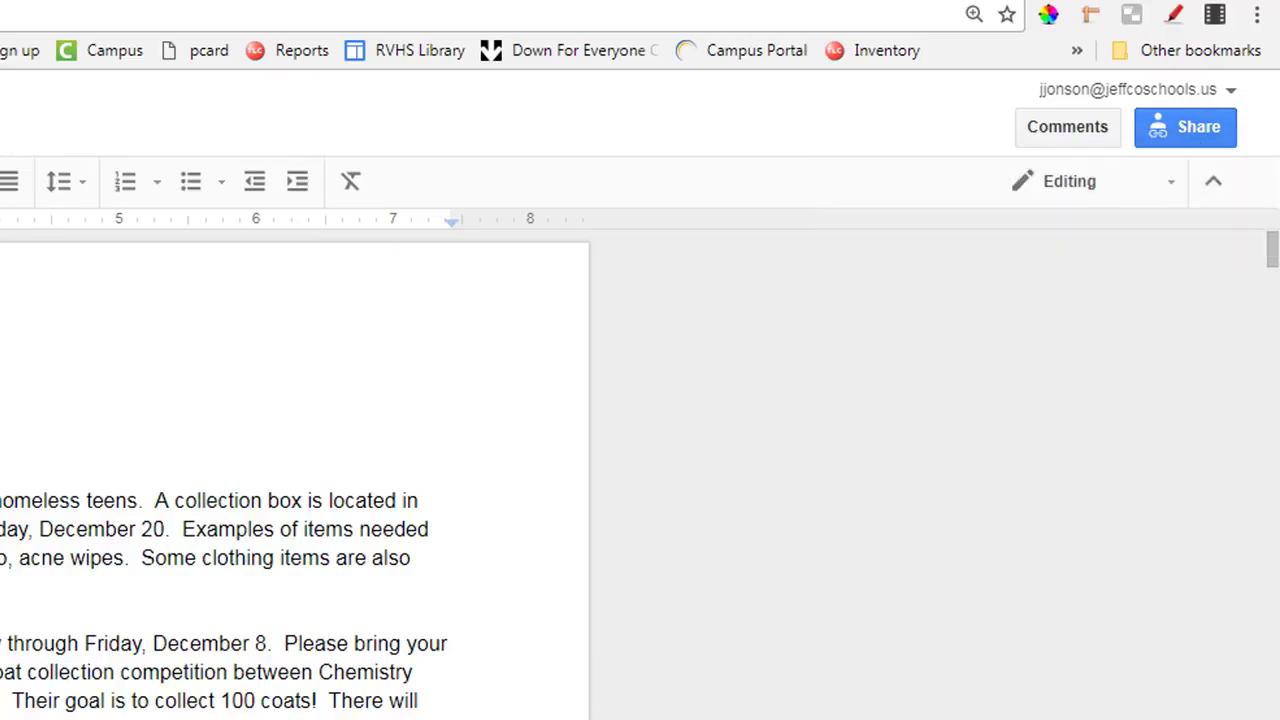
{"action": "left_click", "coordinate": [235, 13]}
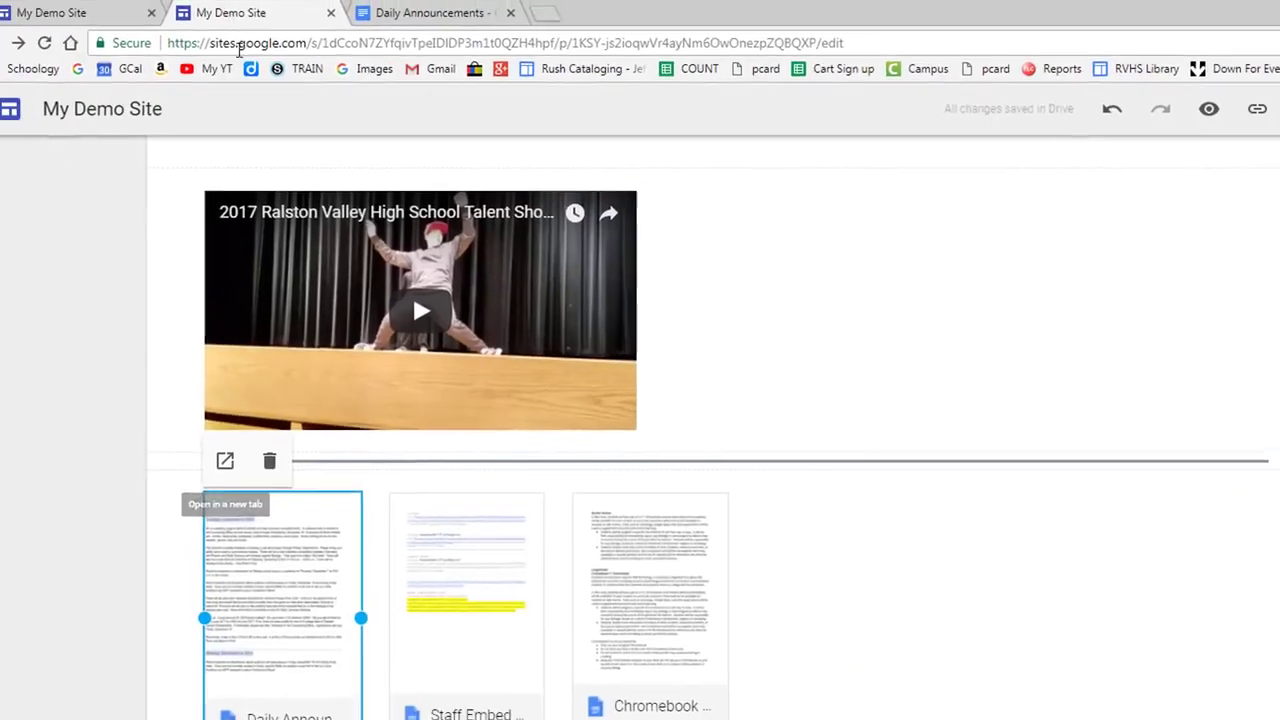
{"action": "left_click", "coordinate": [463, 520]}
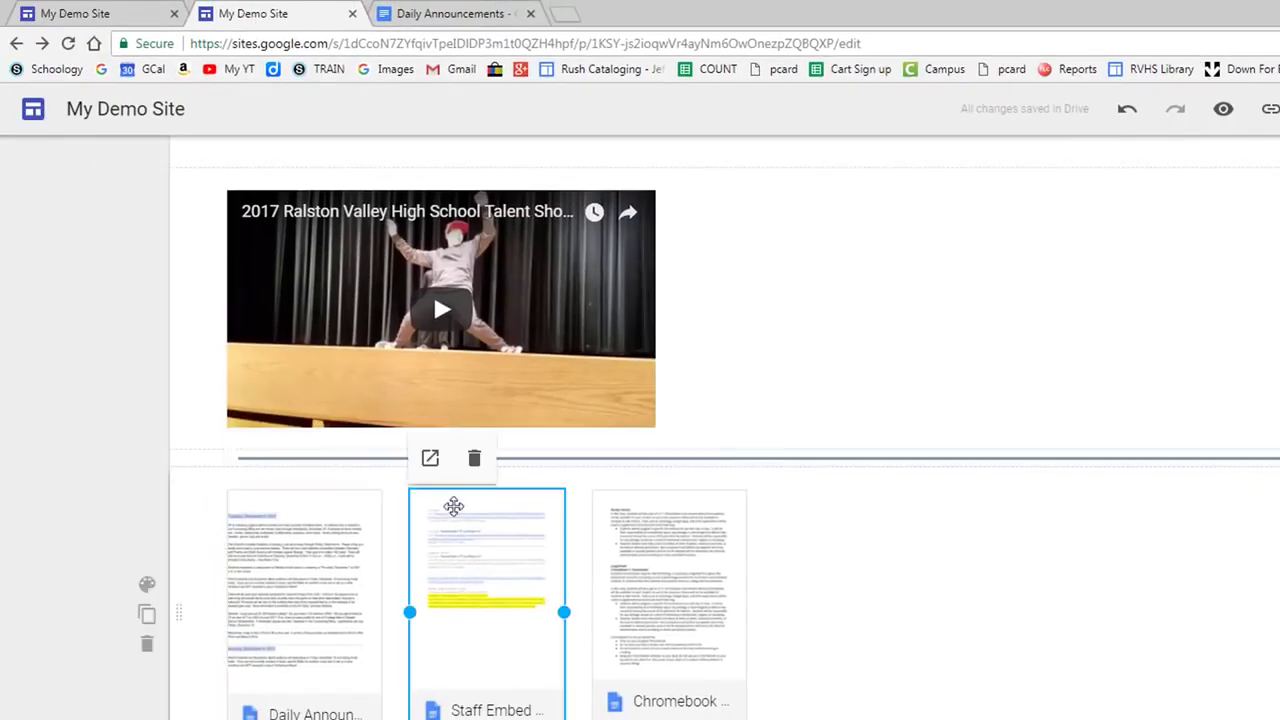
{"action": "left_click", "coordinate": [408, 460]}
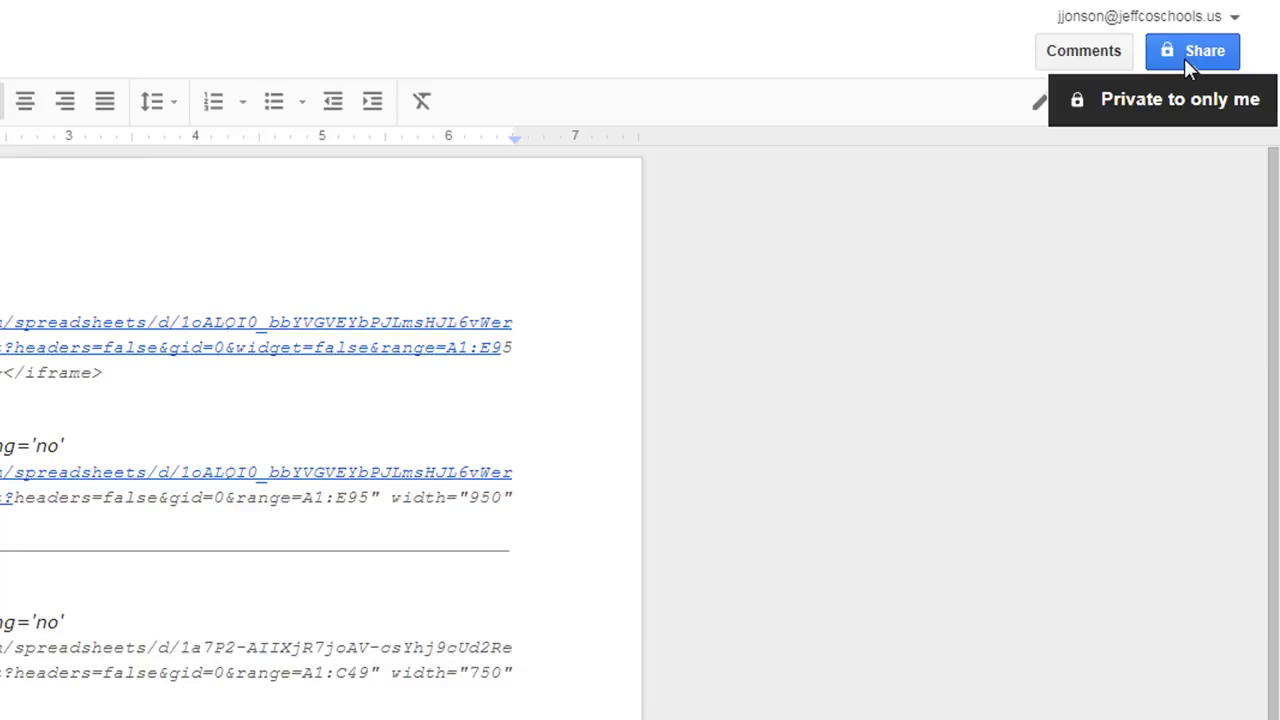
Step: Make the Staff Embed Code doc viewable by anyone with the link
{"action": "left_click", "coordinate": [1184, 58]}
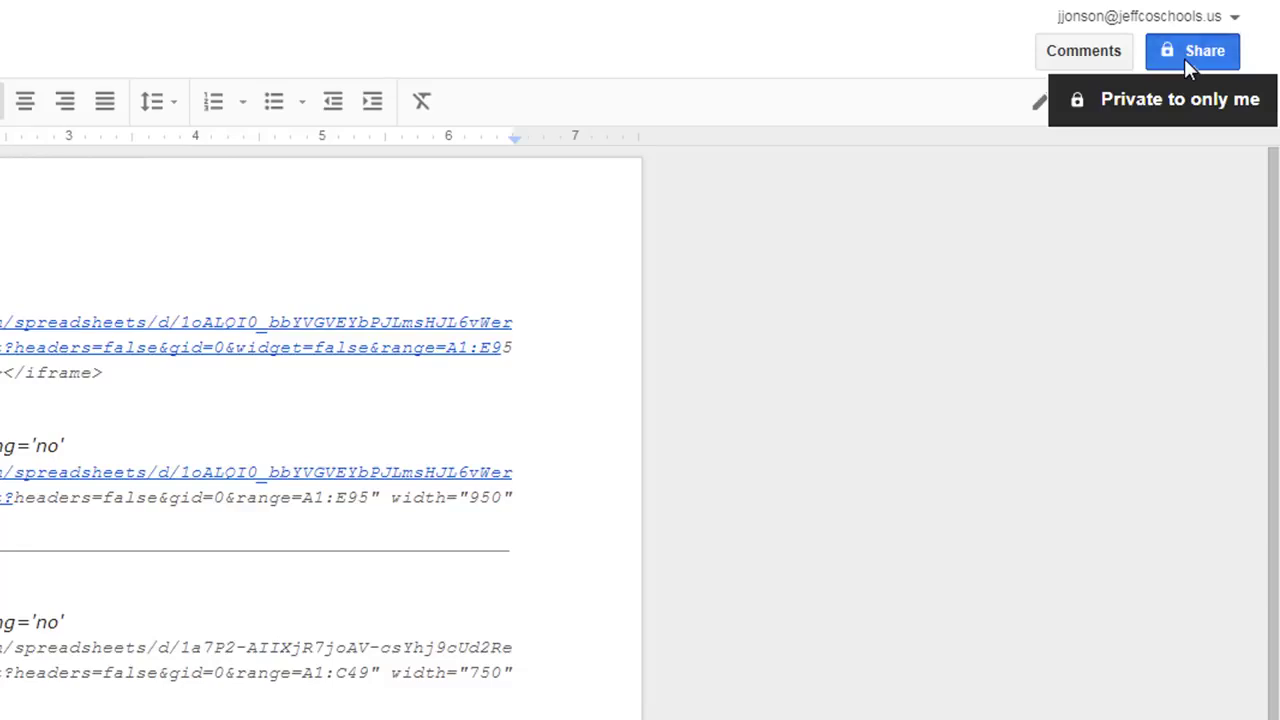
{"action": "left_click", "coordinate": [762, 468]}
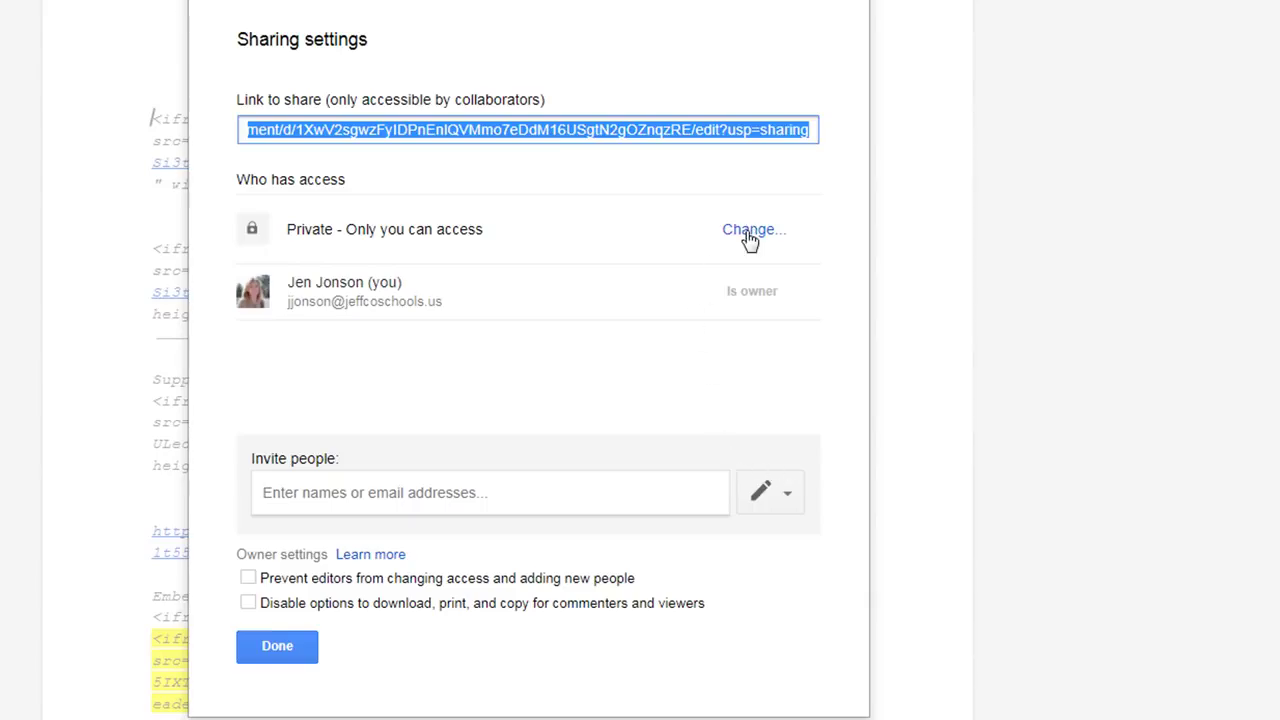
{"action": "left_click", "coordinate": [750, 230]}
{"action": "left_click", "coordinate": [280, 256]}
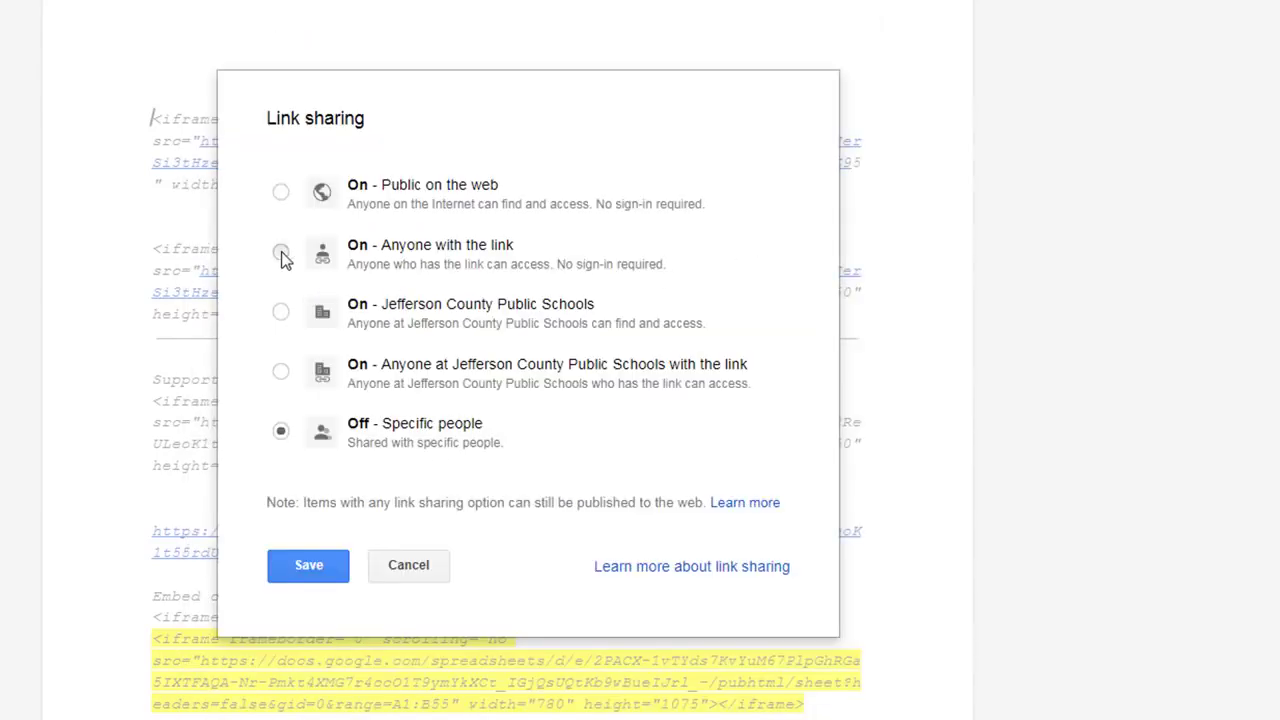
{"action": "left_click", "coordinate": [309, 603]}
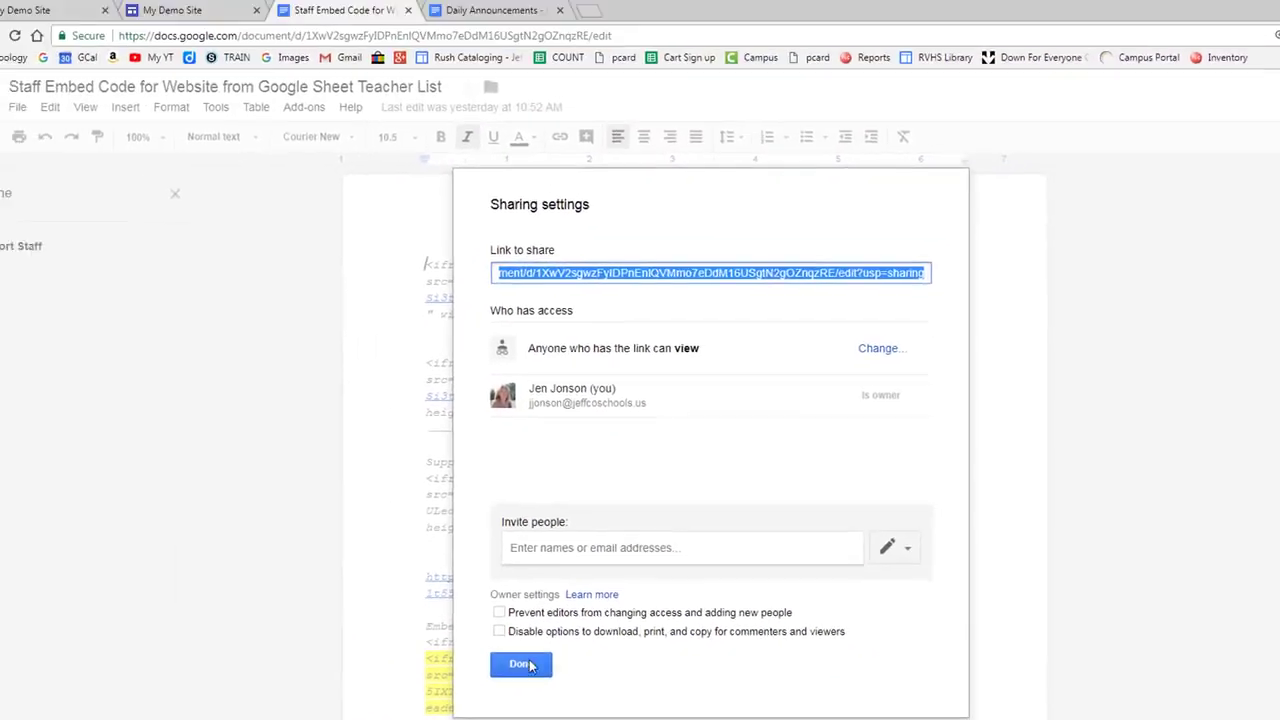
{"action": "left_click", "coordinate": [293, 647]}
{"action": "left_click", "coordinate": [206, 31]}
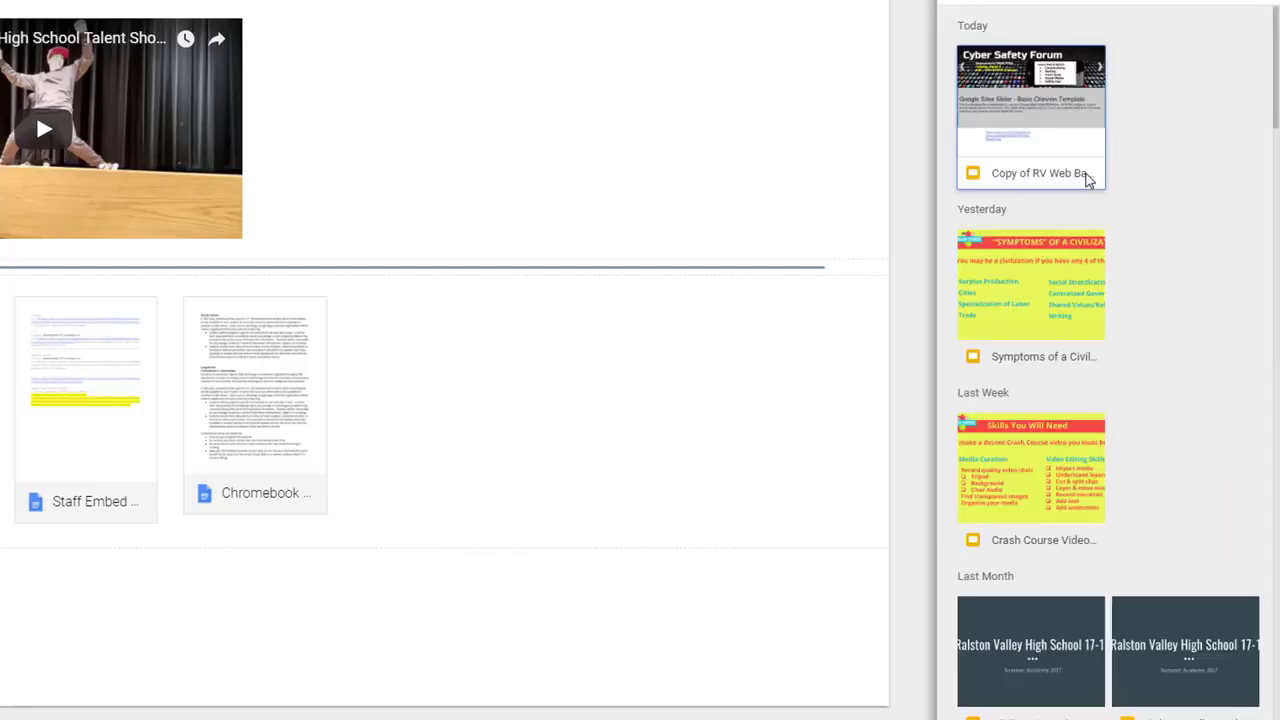
Step: Embed the Hittites presentation below the docs and enlarge it
{"action": "scroll", "coordinate": [1136, 220], "scroll_direction": "down", "scroll_amount": 2}
{"action": "scroll", "coordinate": [1136, 220], "scroll_direction": "down", "scroll_amount": 6}
{"action": "double_click", "coordinate": [1018, 533]}
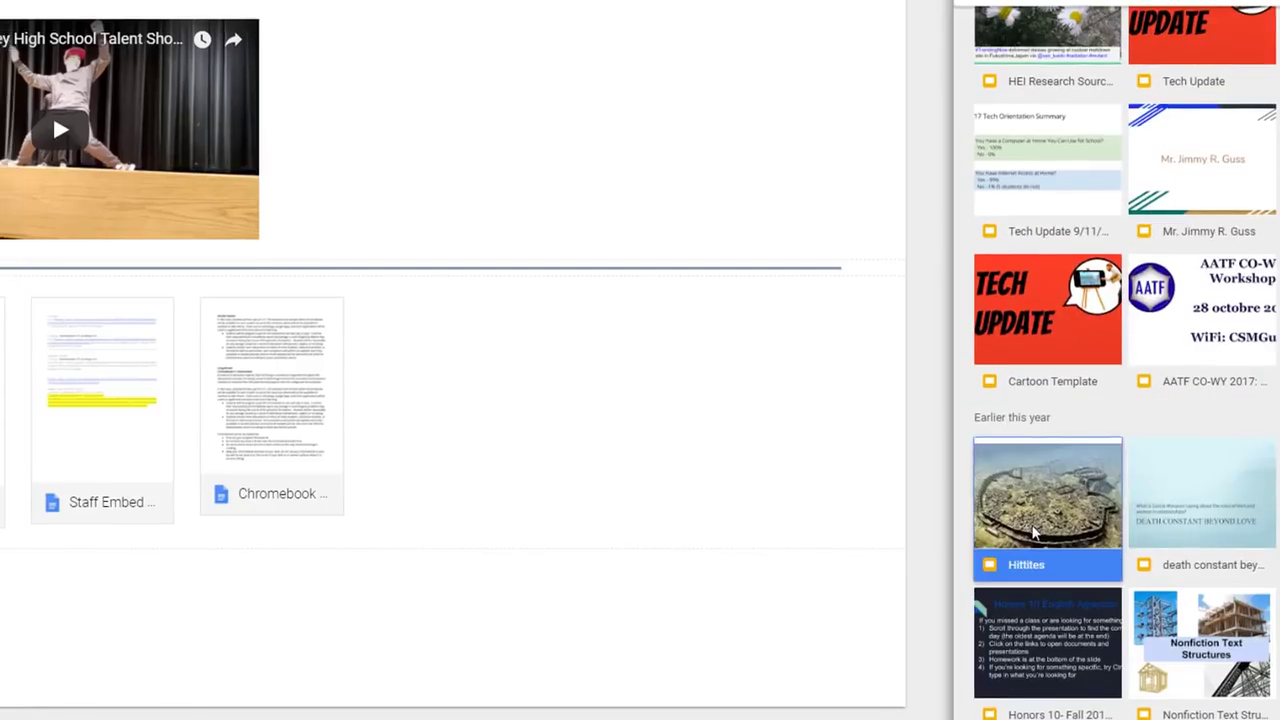
{"action": "left_click_drag", "start_coordinate": [627, 540], "coordinate": [711, 591]}
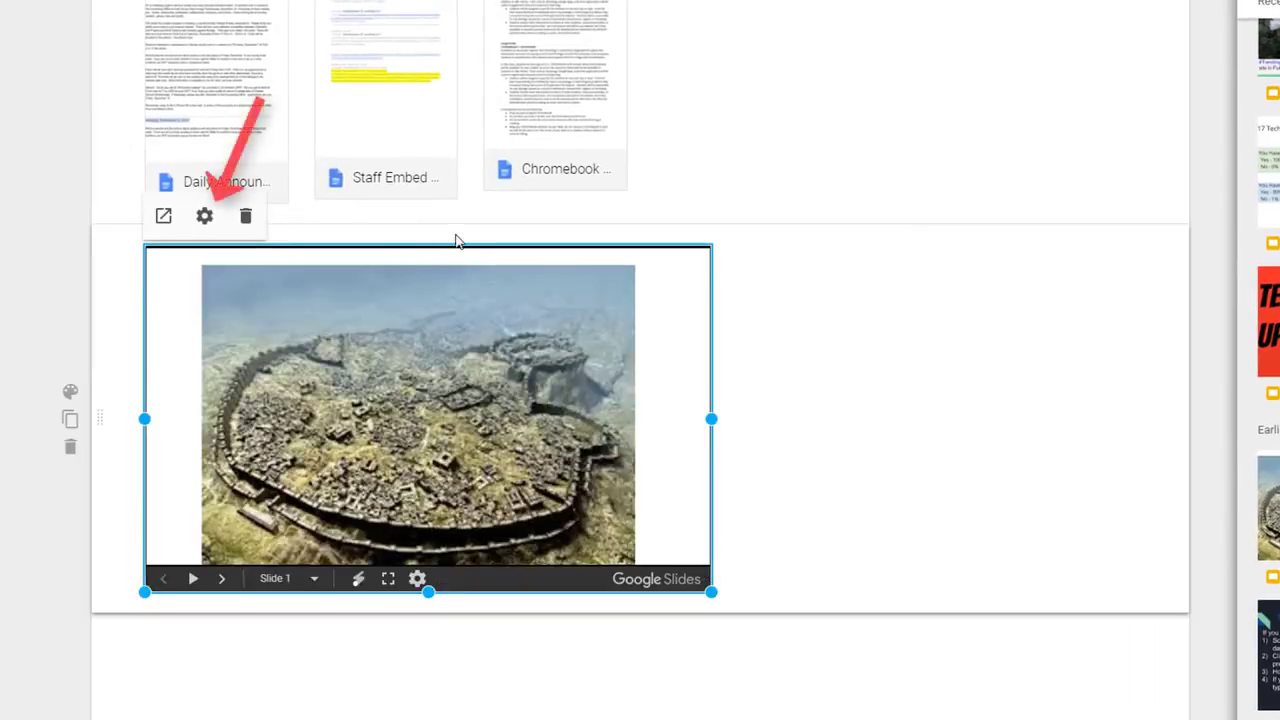
Step: Set the Hittites slideshow to auto-start and loop with a 3-second delay
{"action": "left_click", "coordinate": [207, 218]}
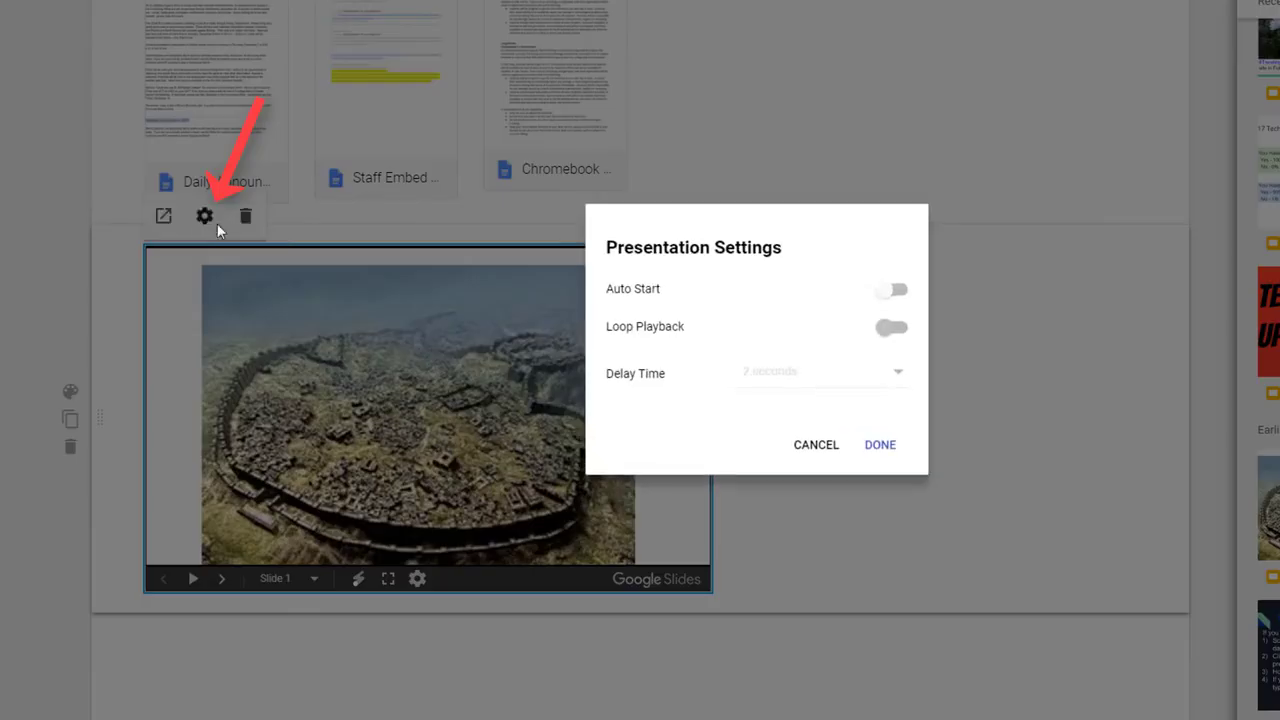
{"action": "left_click", "coordinate": [897, 290]}
{"action": "left_click", "coordinate": [900, 334]}
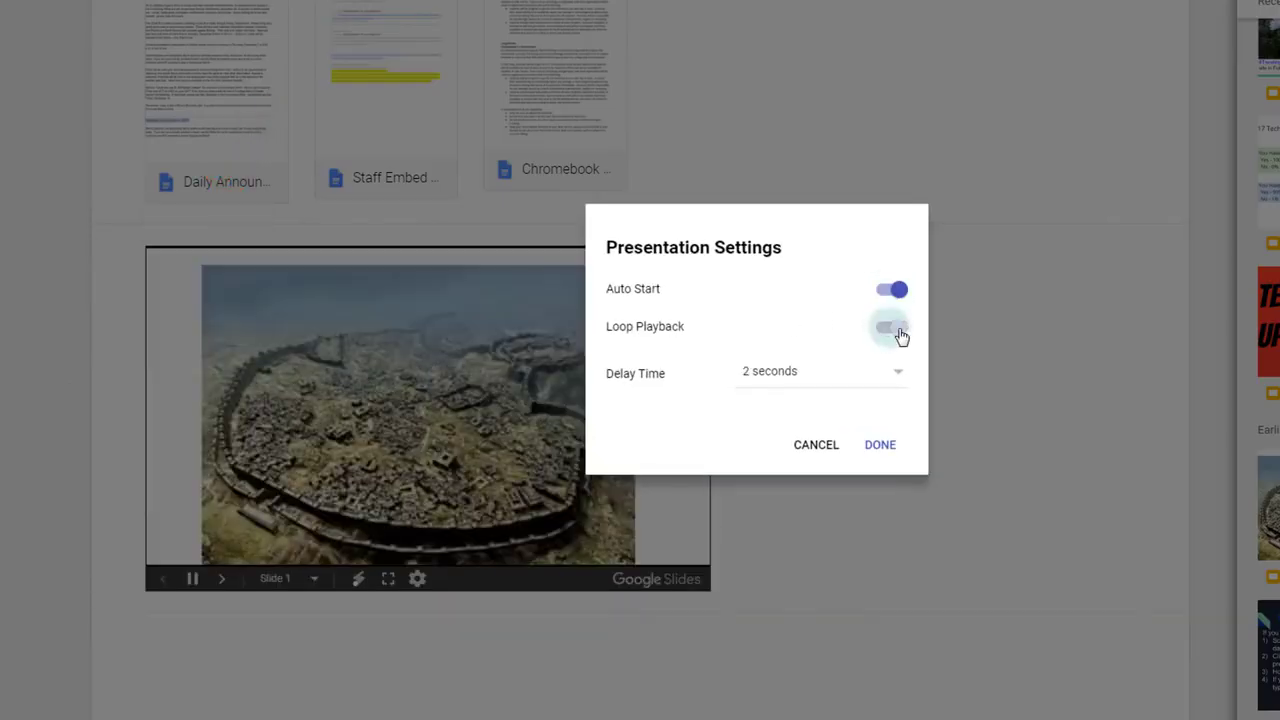
{"action": "left_click", "coordinate": [900, 373]}
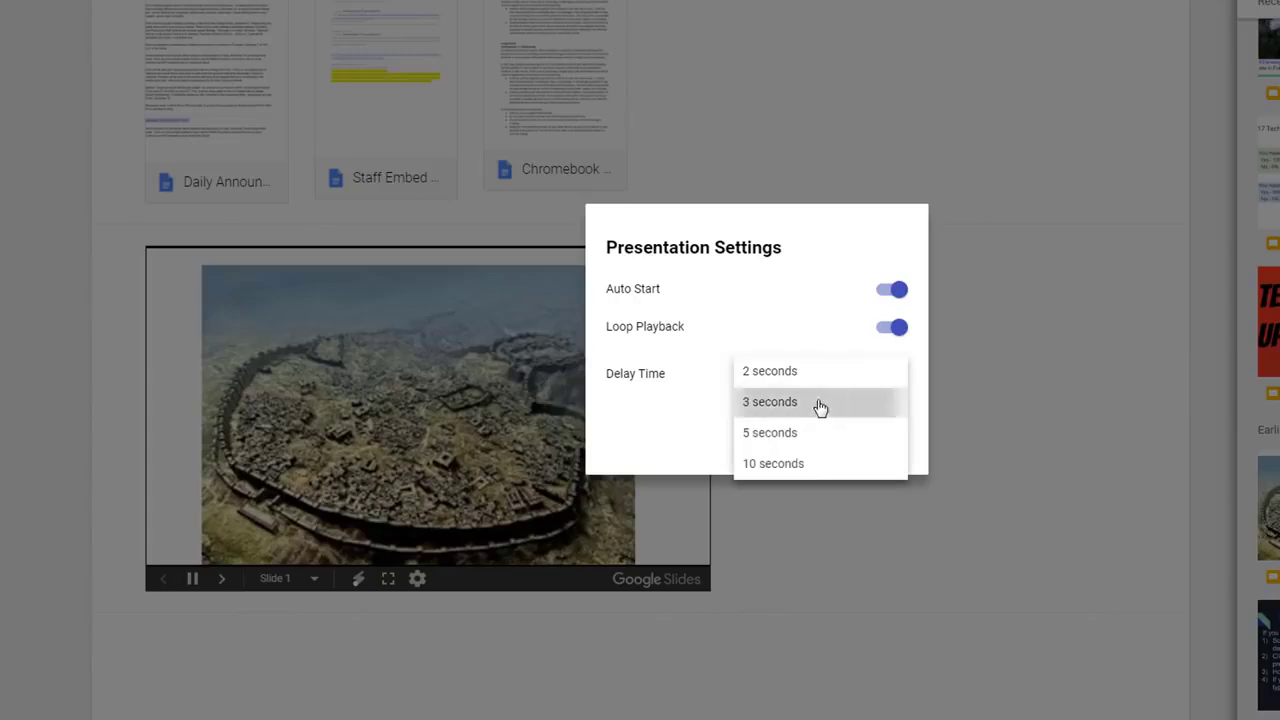
{"action": "left_click", "coordinate": [823, 403]}
{"action": "left_click", "coordinate": [880, 446]}
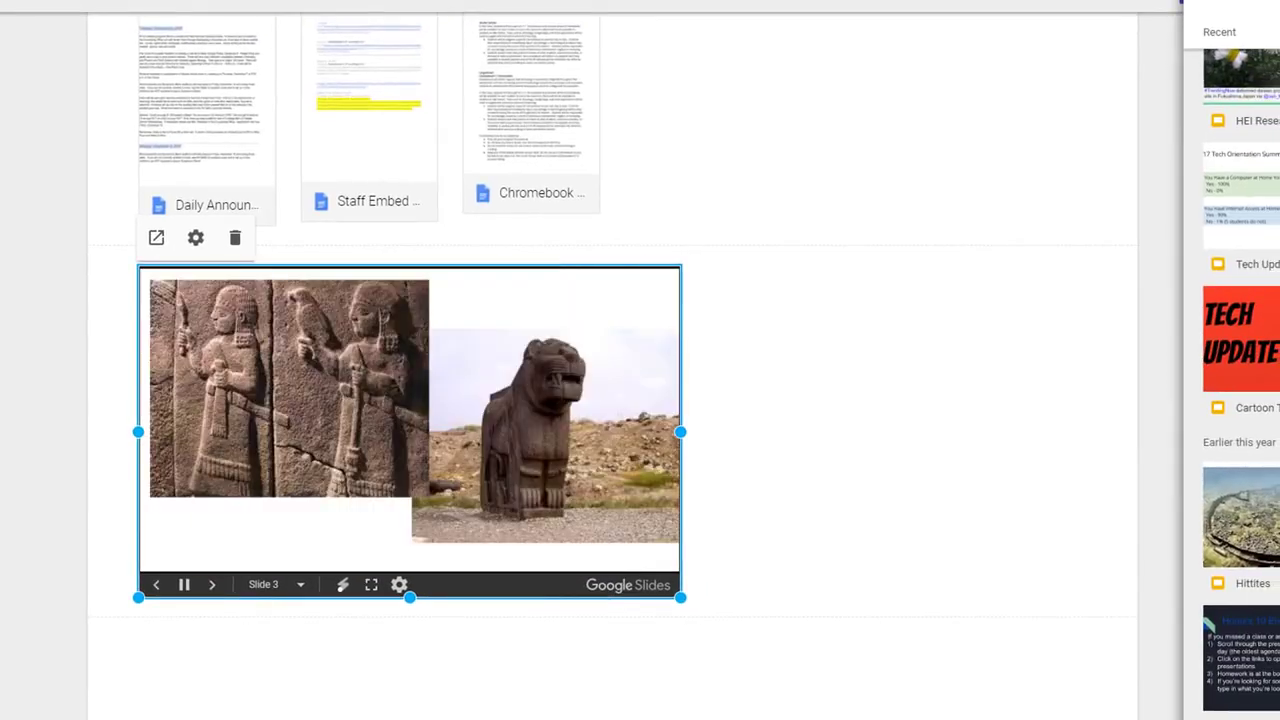
Step: Embed the Crash Course Media Drive folder in the section beside the docs
{"action": "scroll", "coordinate": [763, 363], "scroll_direction": "up", "scroll_amount": 3}
{"action": "double_click", "coordinate": [817, 357]}
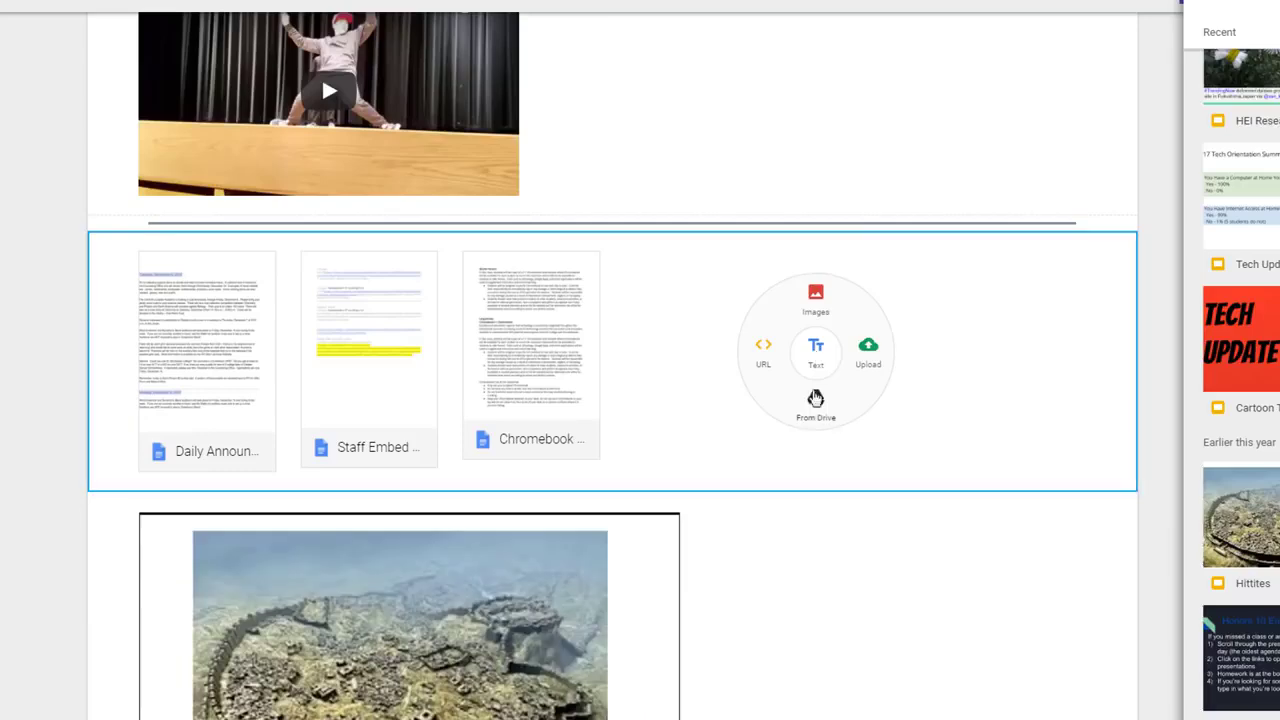
{"action": "left_click", "coordinate": [815, 399]}
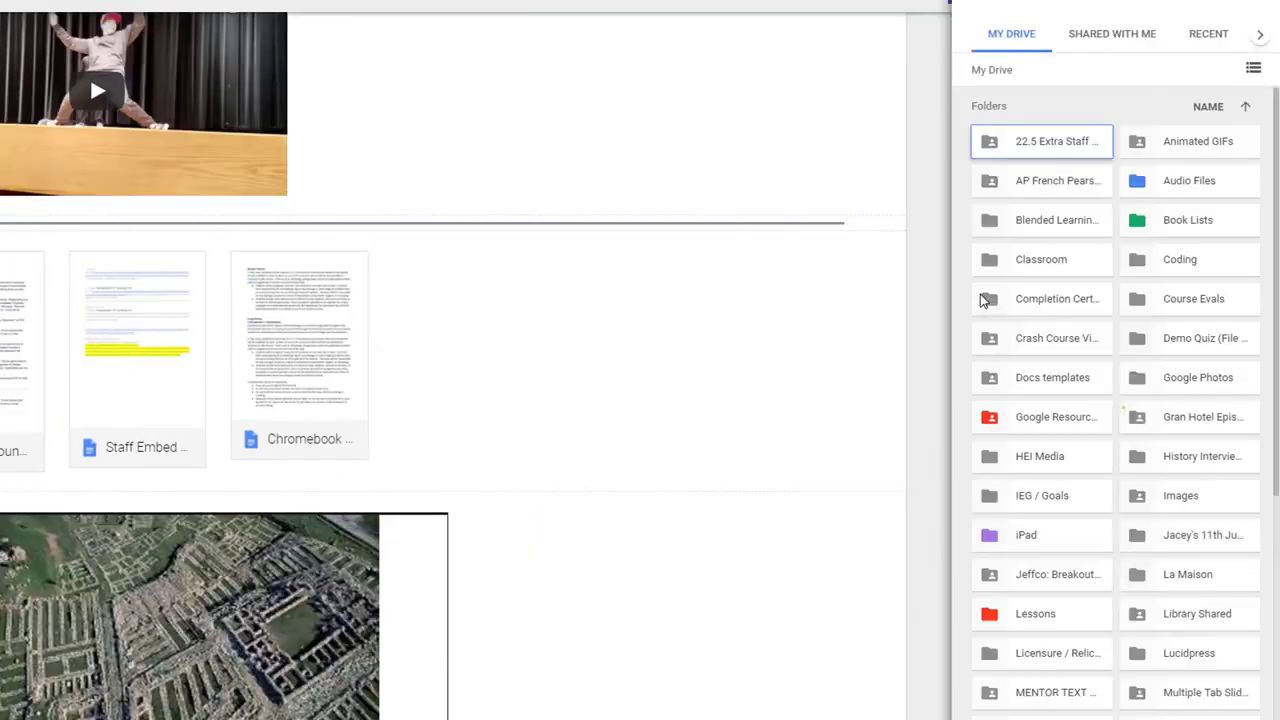
{"action": "left_click", "coordinate": [1036, 338]}
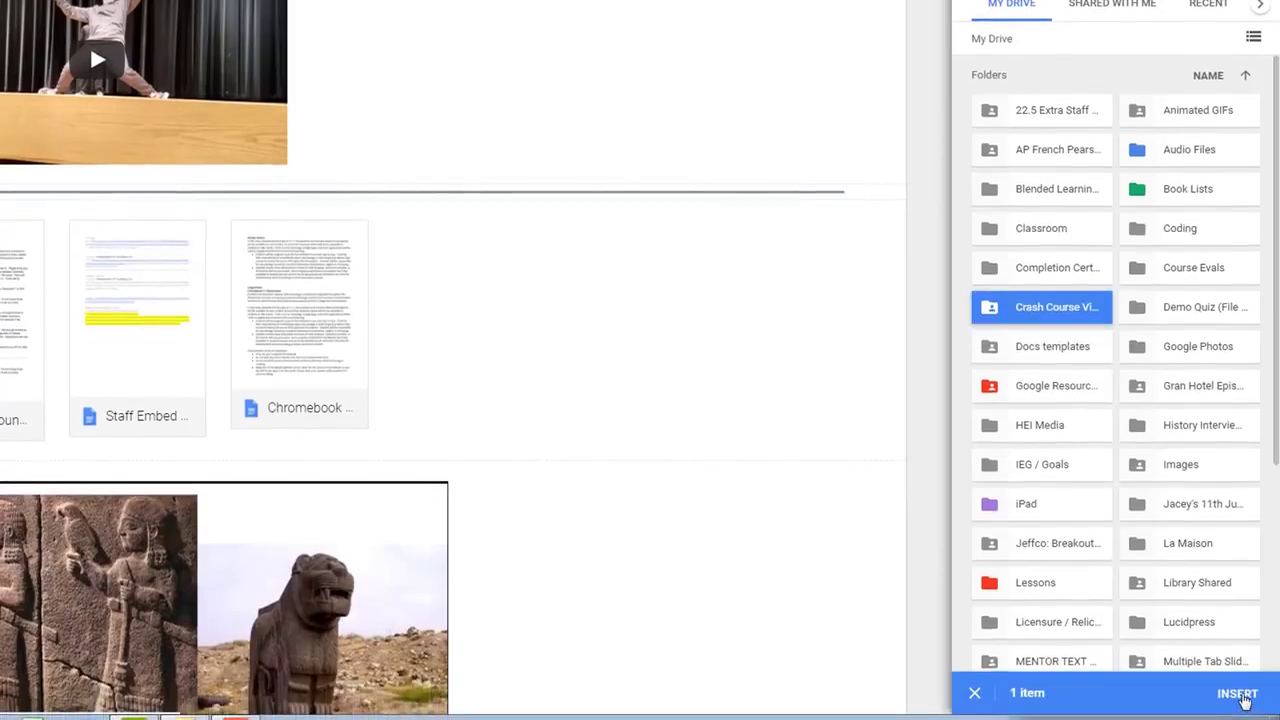
{"action": "left_click", "coordinate": [1236, 701]}
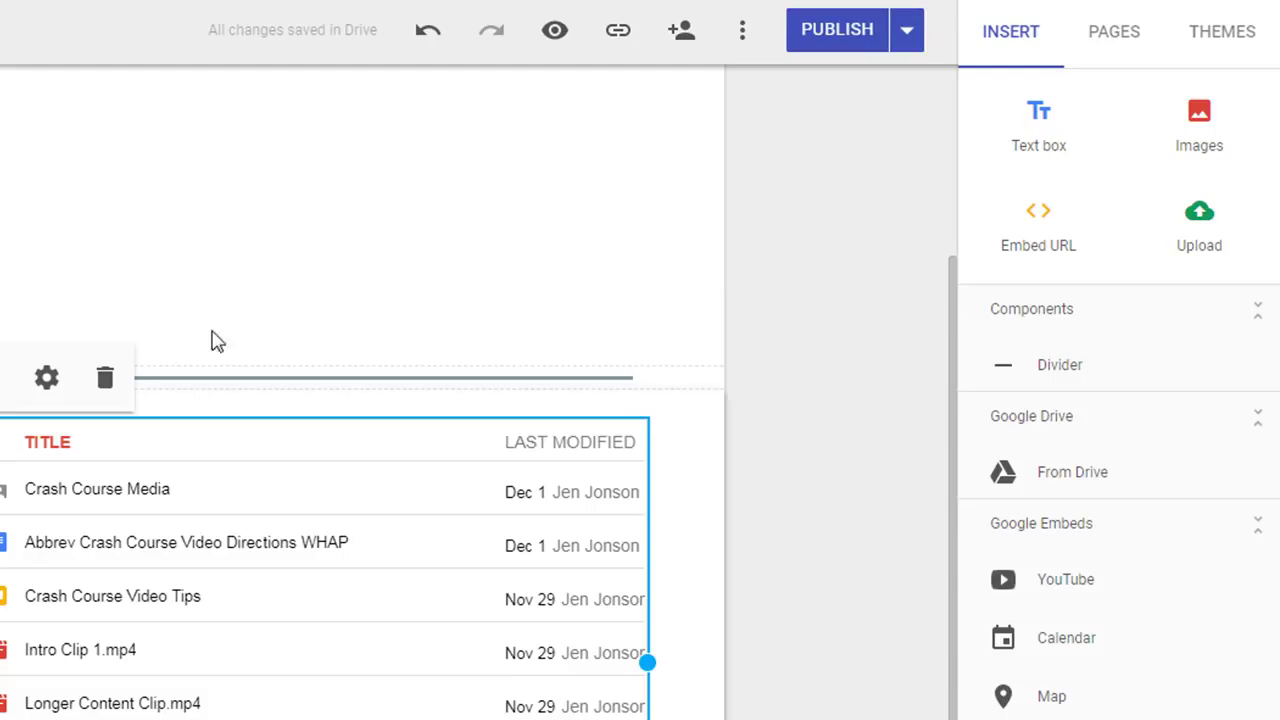
Step: Publish the latest changes, go to the Home page, and show the published site link
{"action": "left_click", "coordinate": [837, 45]}
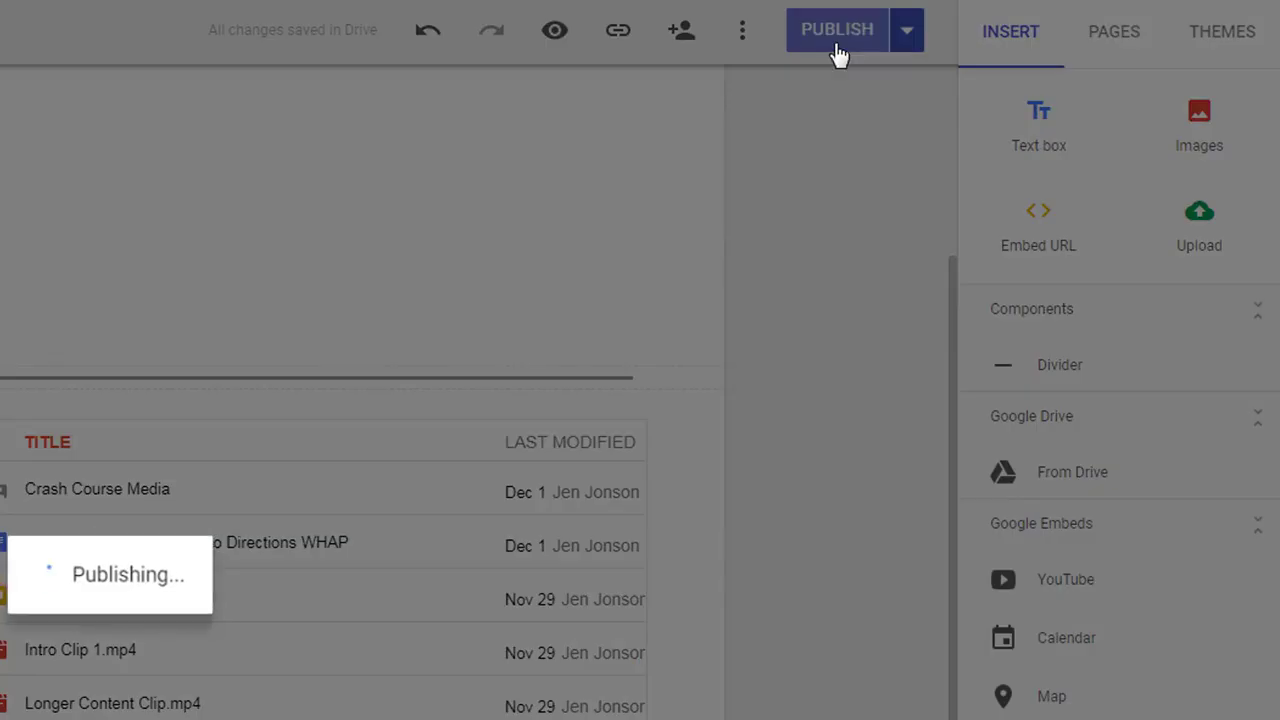
{"action": "scroll", "coordinate": [677, 463], "scroll_direction": "up", "scroll_amount": 5}
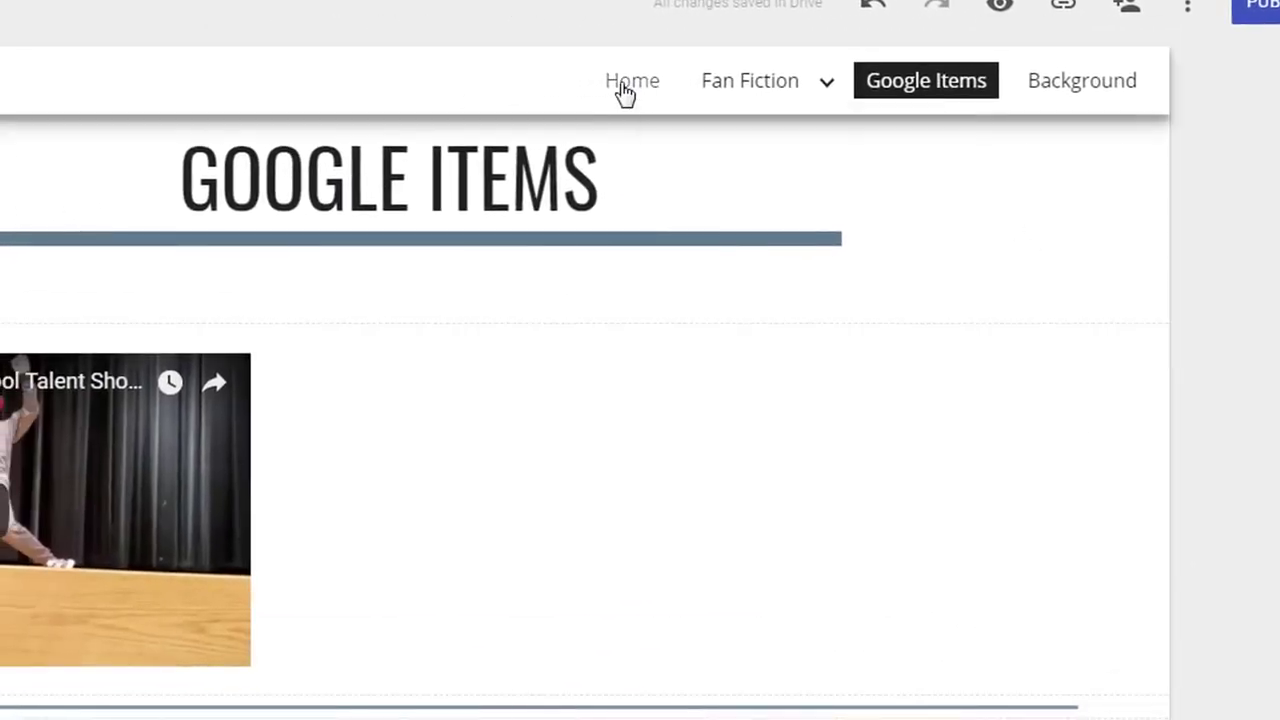
{"action": "left_click", "coordinate": [624, 90]}
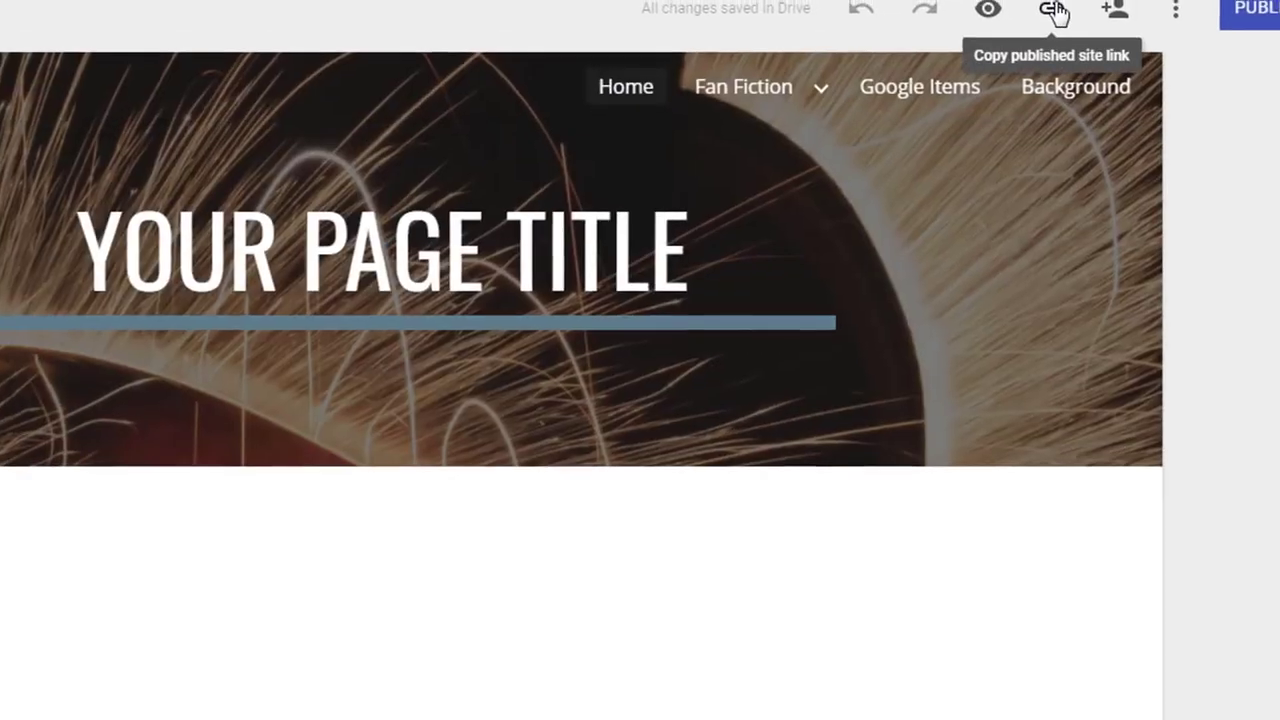
{"action": "left_click", "coordinate": [1053, 10]}
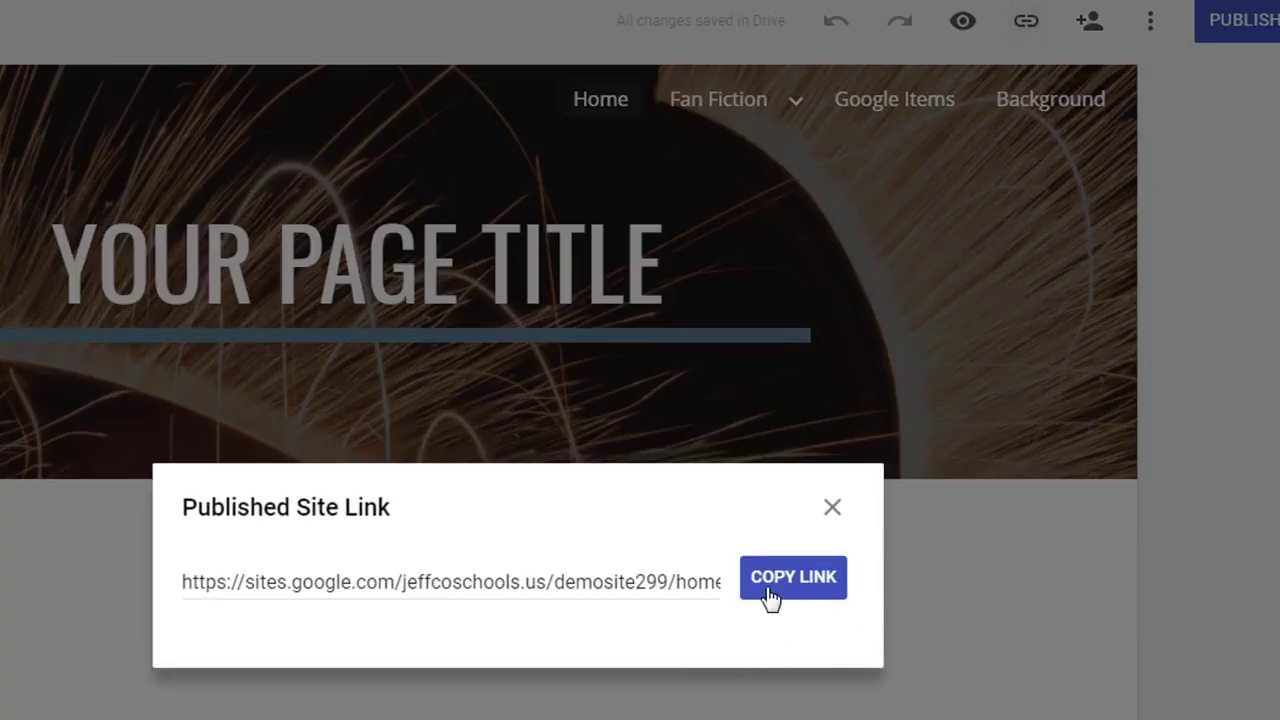